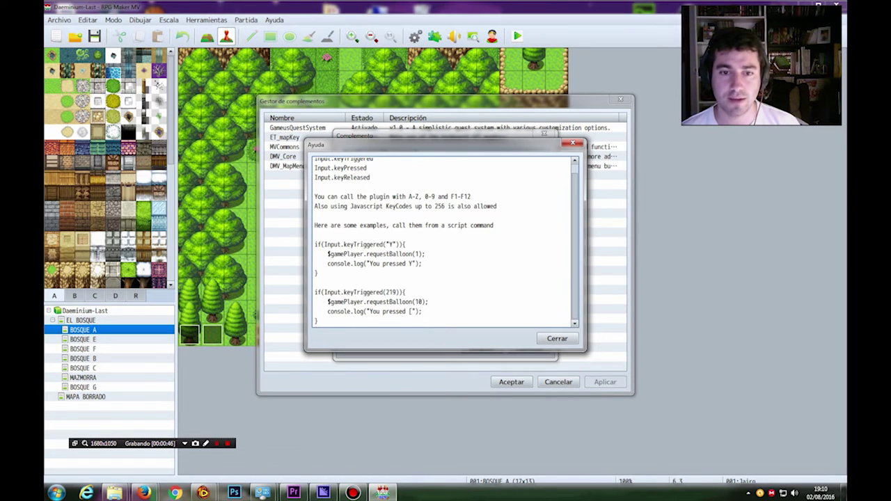
# Copy the keyTriggered("Y") example code from the ET_mapKey plugin's help and close the plugin manager without changes.
pyautogui.scroll(1, 443, 241)
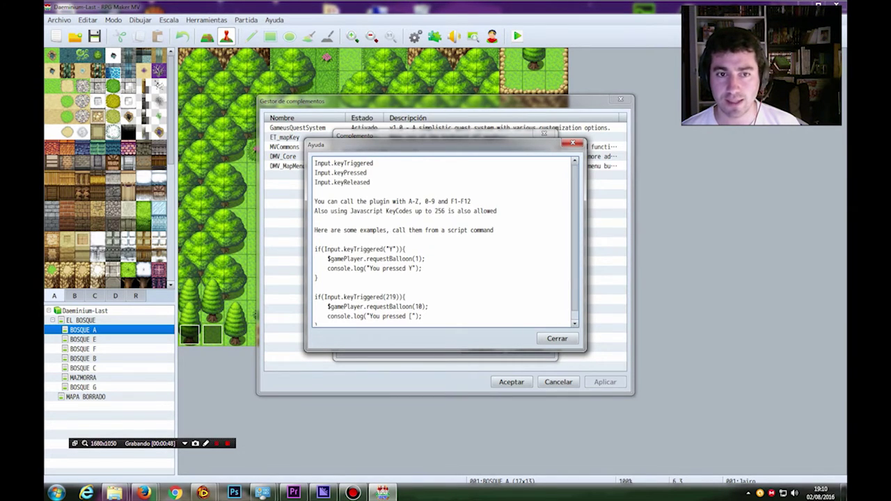
pyautogui.scroll(-1, 443, 240)
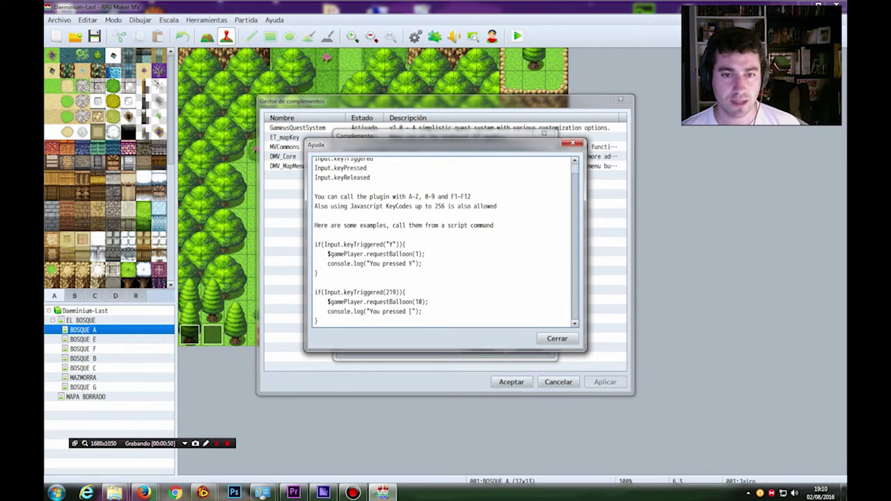
pyautogui.moveTo(319, 321); pyautogui.dragTo(311, 244)
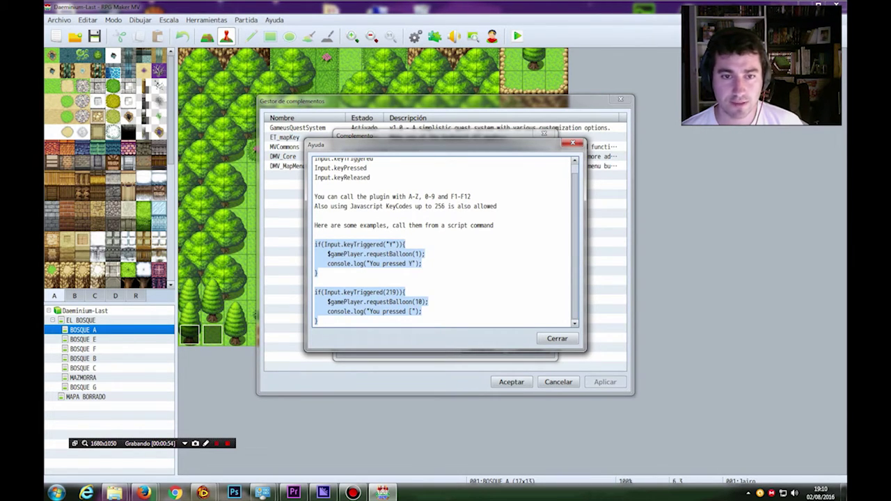
pyautogui.click(314, 245)
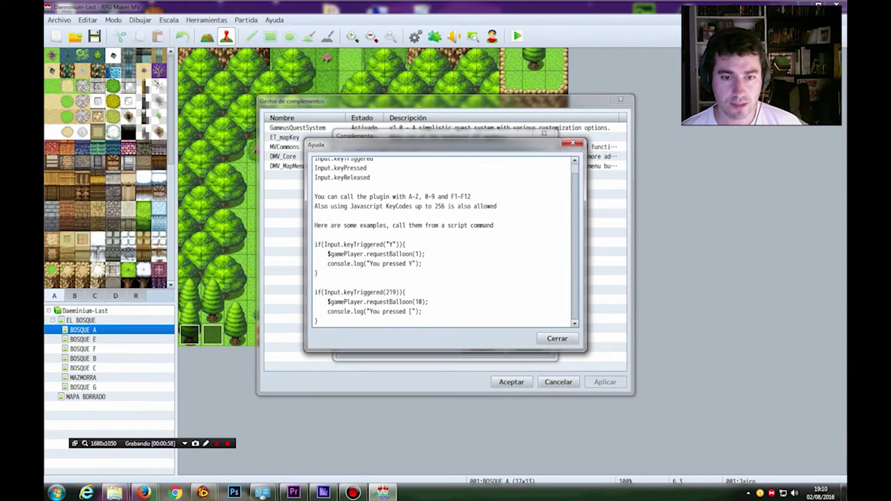
pyautogui.moveTo(319, 273); pyautogui.dragTo(293, 239)
pyautogui.hotkey('ctrl', 'c')
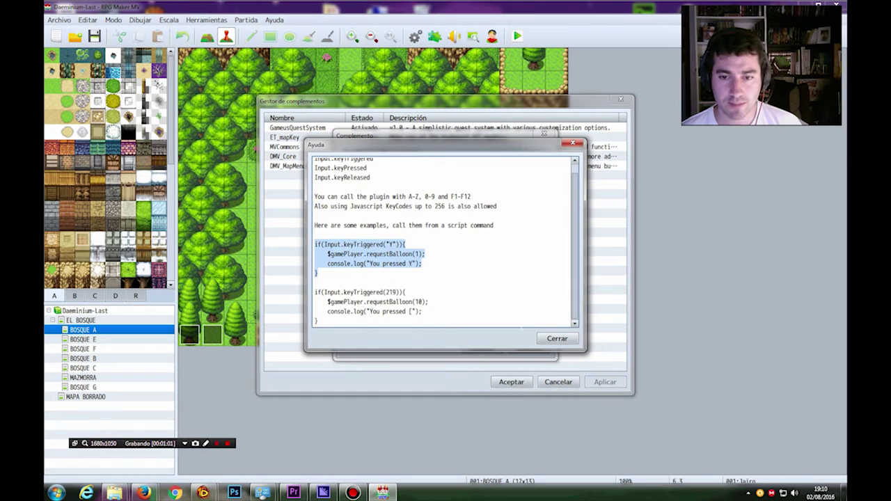
pyautogui.click(557, 338)
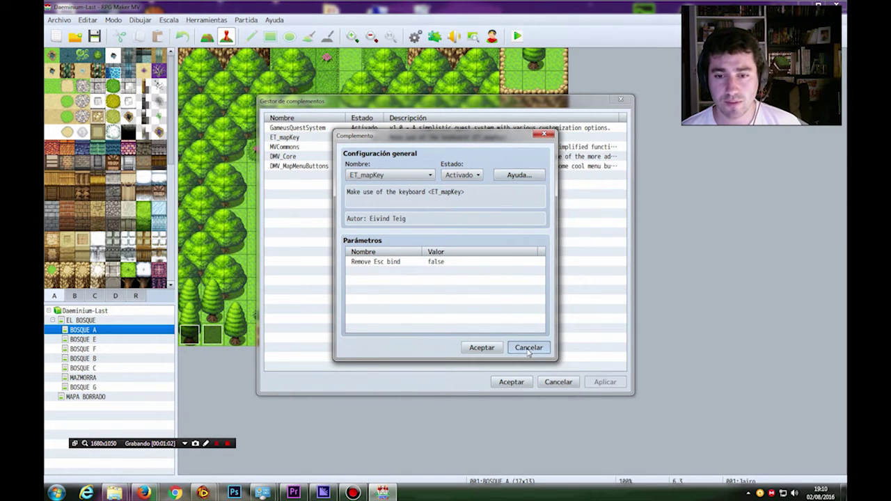
pyautogui.click(529, 348)
pyautogui.click(560, 383)
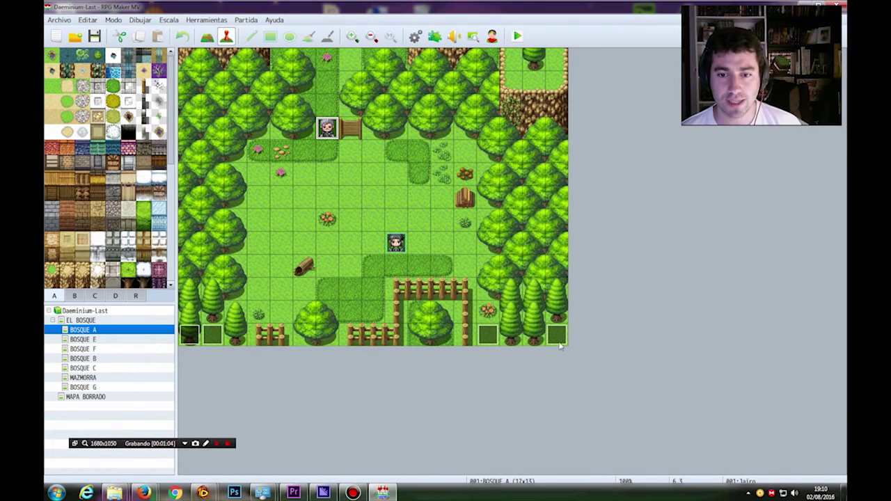
pyautogui.rightClick(314, 339)
pyautogui.click(351, 355)
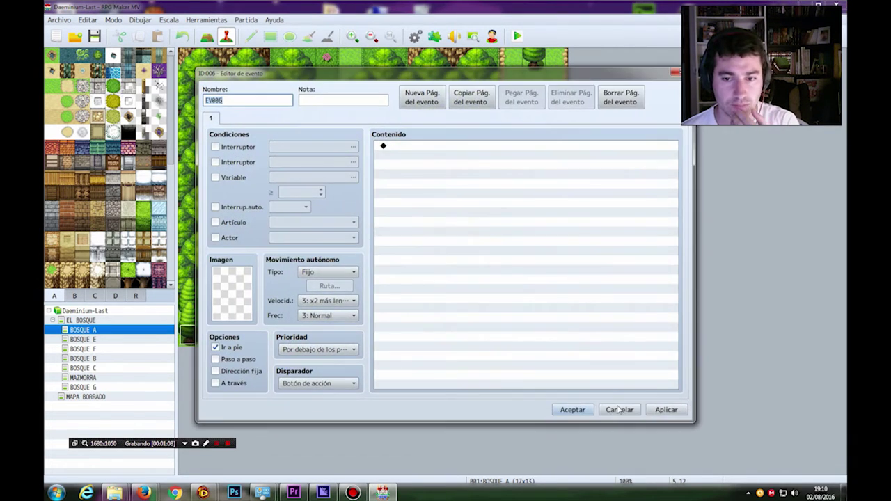
pyautogui.click(618, 410)
# Create a new event on the lower edge of the BOSQUE E map, just beside the yellow grass, with its trigger set to Paralelo.
pyautogui.click(103, 340)
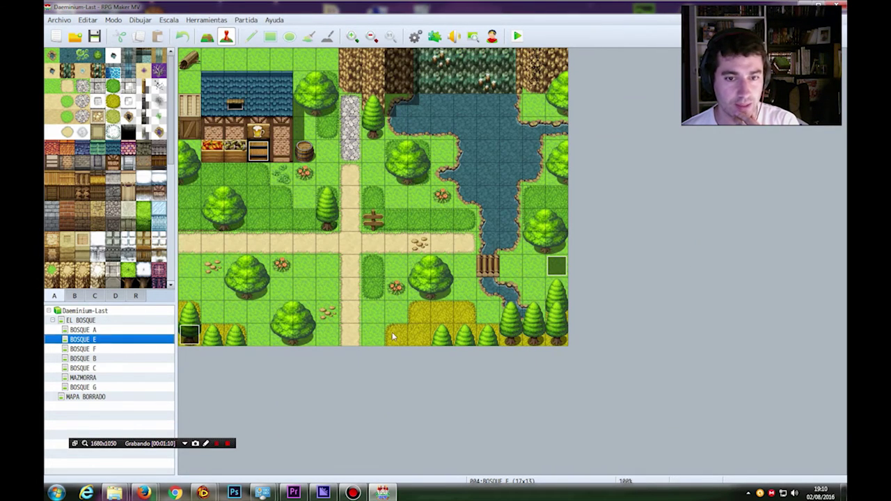
pyautogui.rightClick(393, 336)
pyautogui.click(422, 351)
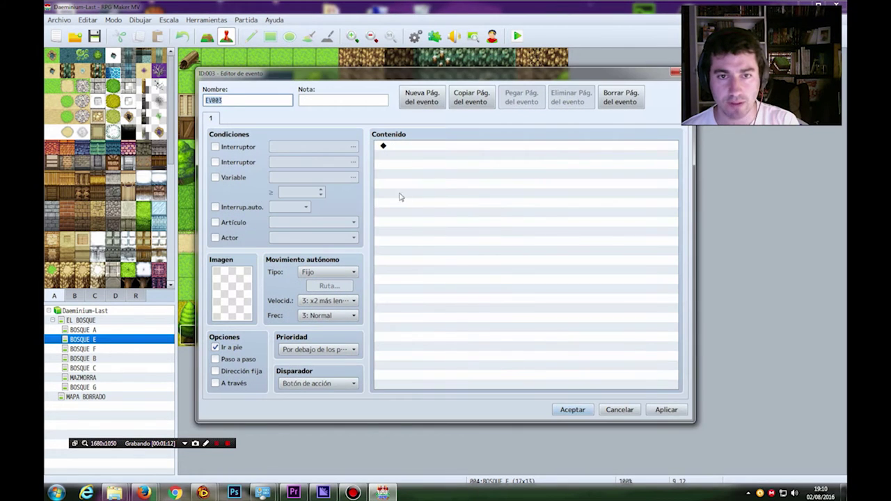
pyautogui.click(314, 385)
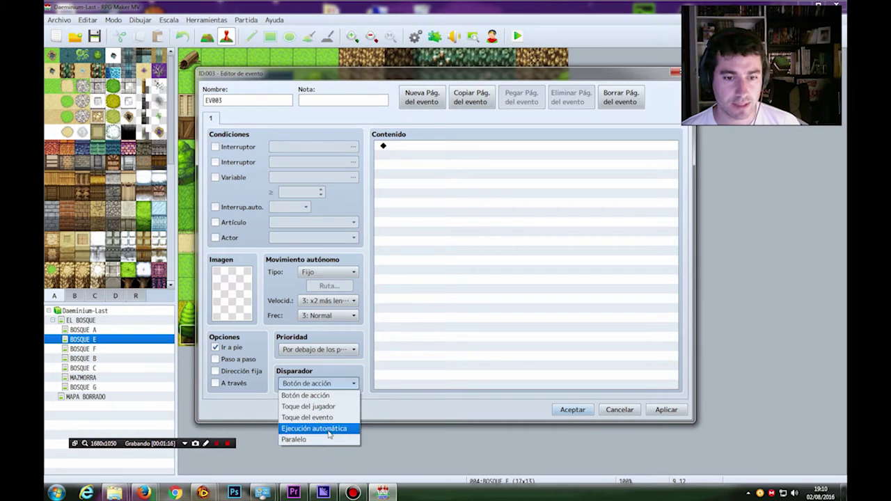
pyautogui.click(321, 439)
# Add a Script command to the event's contents holding the copied keyTriggered("Y") example code.
pyautogui.click(390, 146)
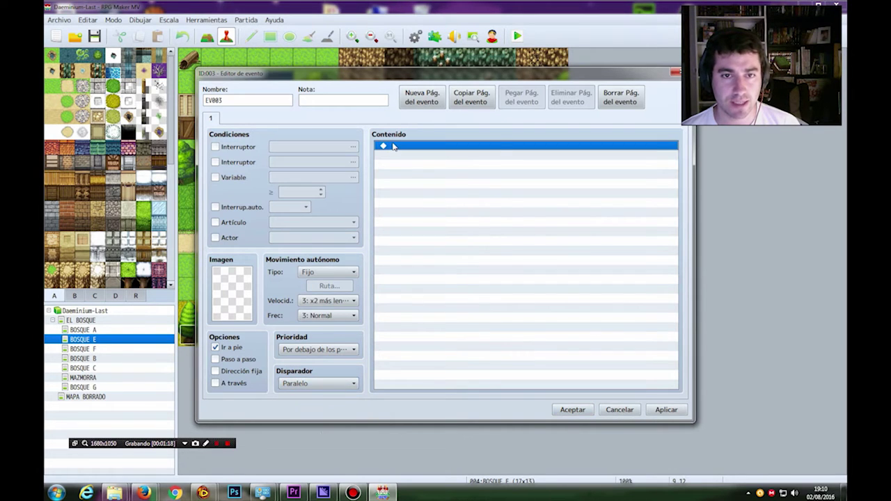
pyautogui.rightClick(392, 145)
pyautogui.click(383, 151)
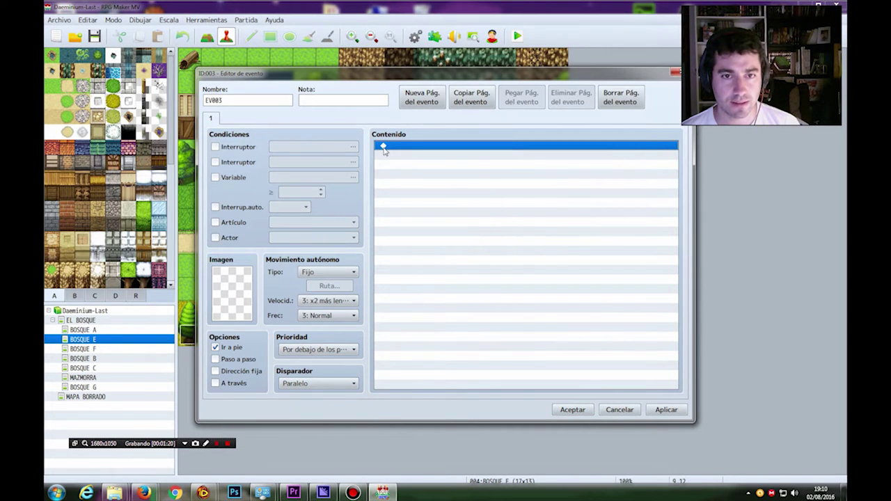
pyautogui.rightClick(408, 148)
pyautogui.click(431, 153)
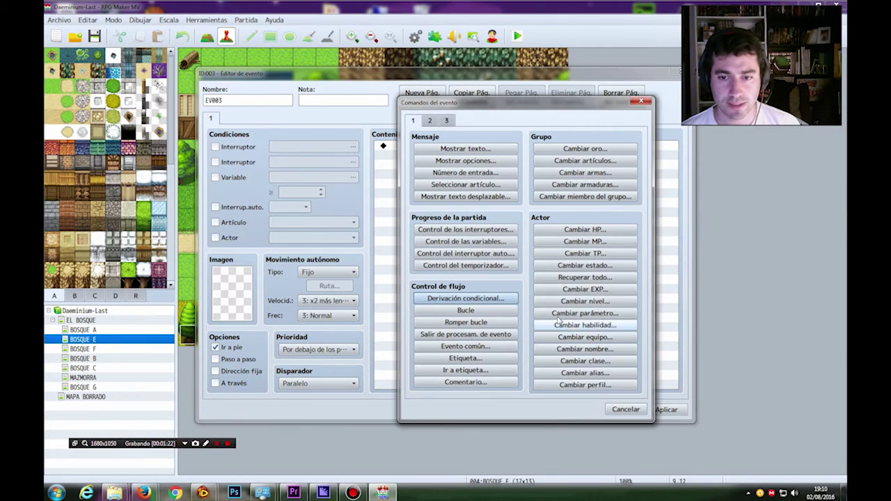
pyautogui.click(447, 121)
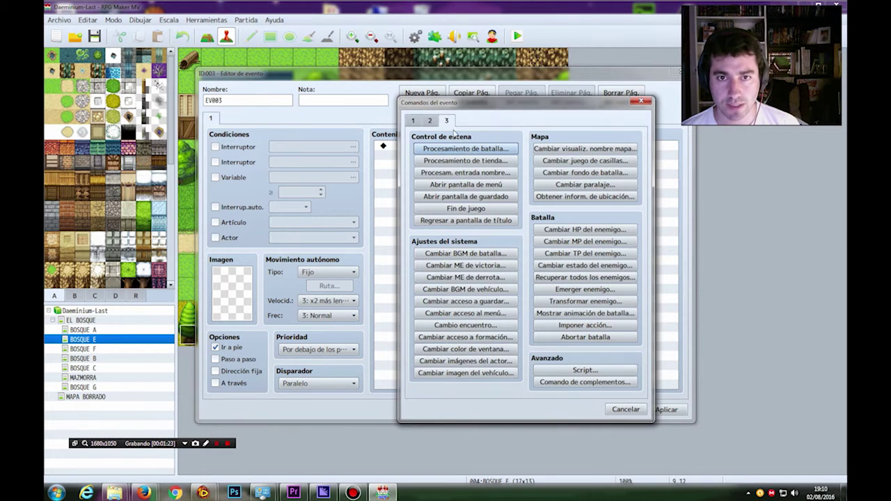
pyautogui.click(585, 369)
pyautogui.hotkey('ctrl', 'v')
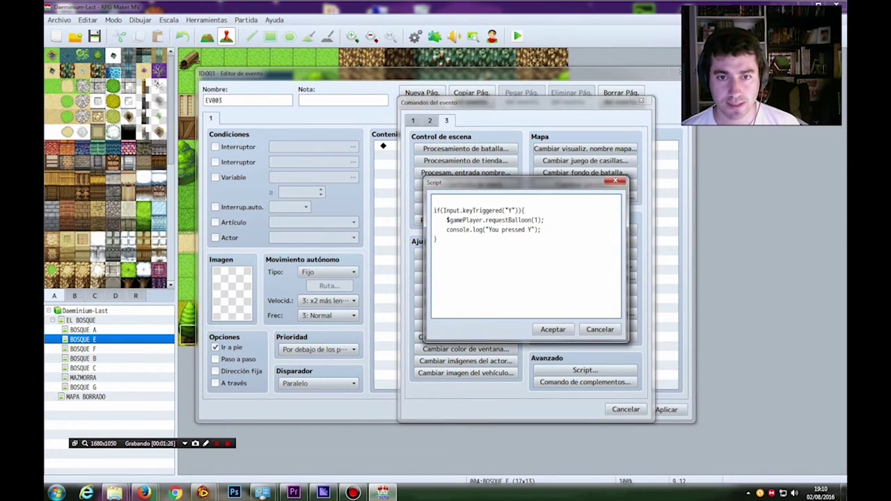
# Remove the blank first line from the script and save both the script command and the event.
pyautogui.hotkey('ctrl', 'Home')
pyautogui.press('Delete')
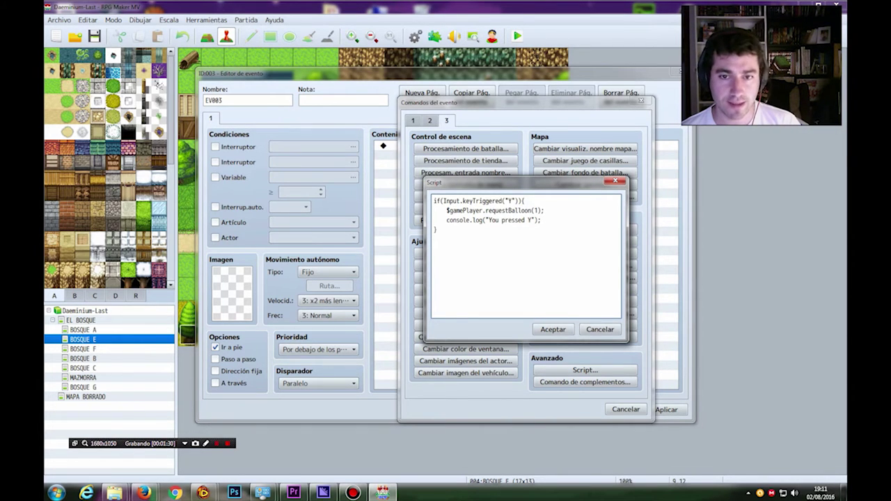
pyautogui.moveTo(447, 210); pyautogui.dragTo(483, 211)
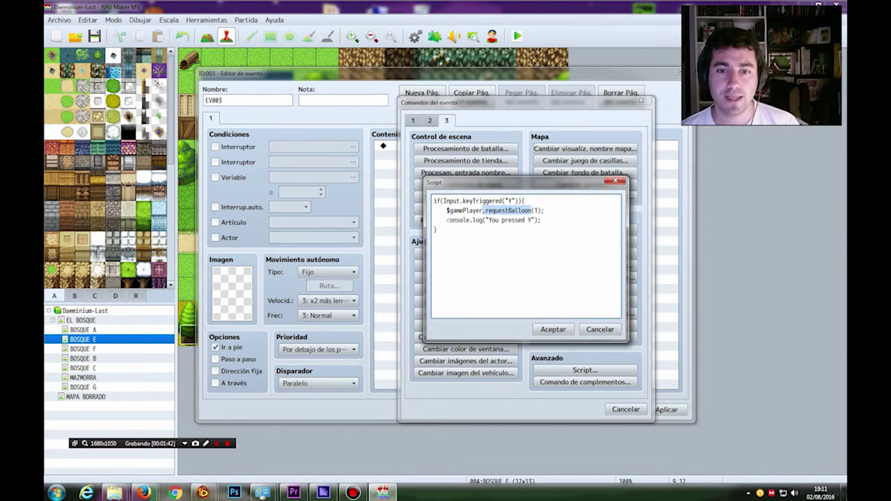
pyautogui.moveTo(446, 220); pyautogui.dragTo(482, 220)
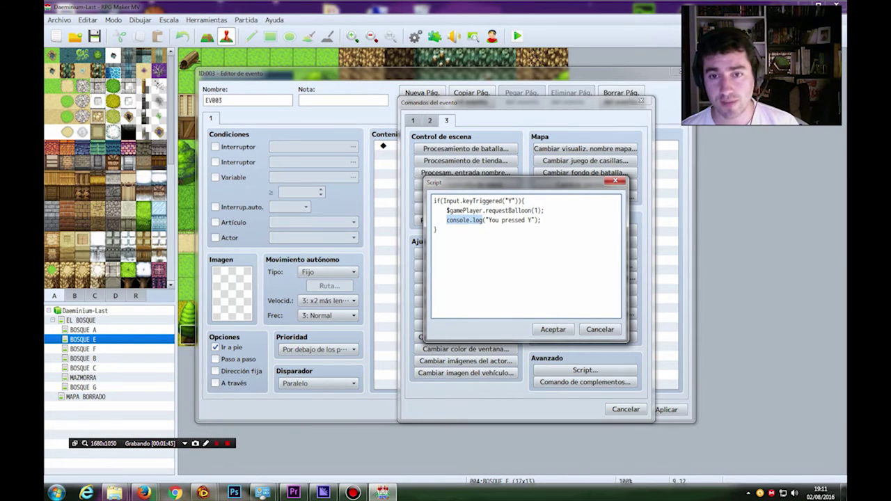
pyautogui.moveTo(489, 220); pyautogui.dragTo(525, 220)
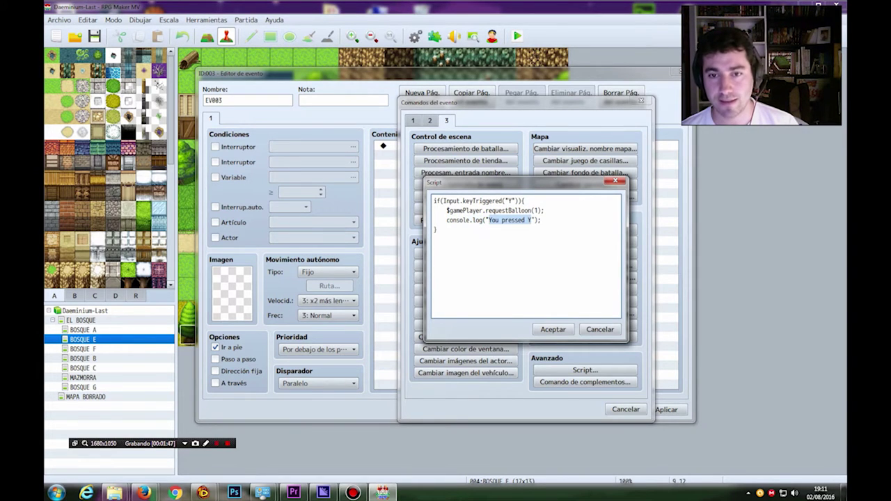
pyautogui.click(553, 329)
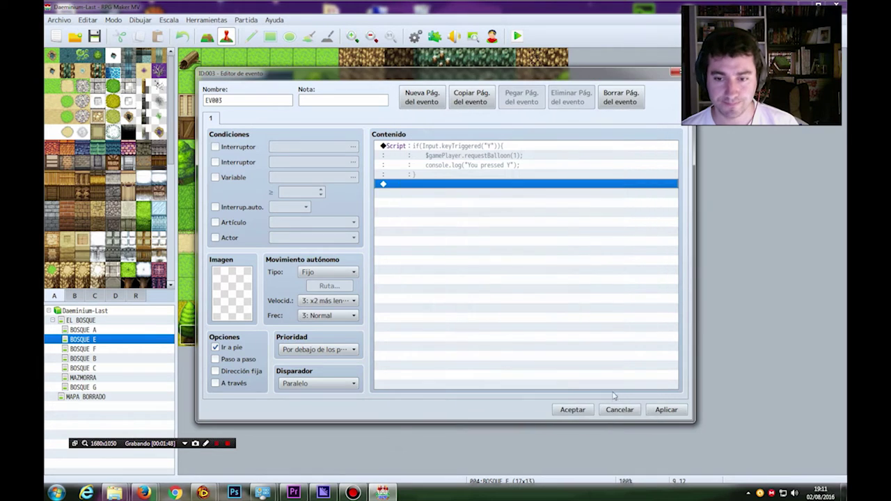
pyautogui.click(572, 410)
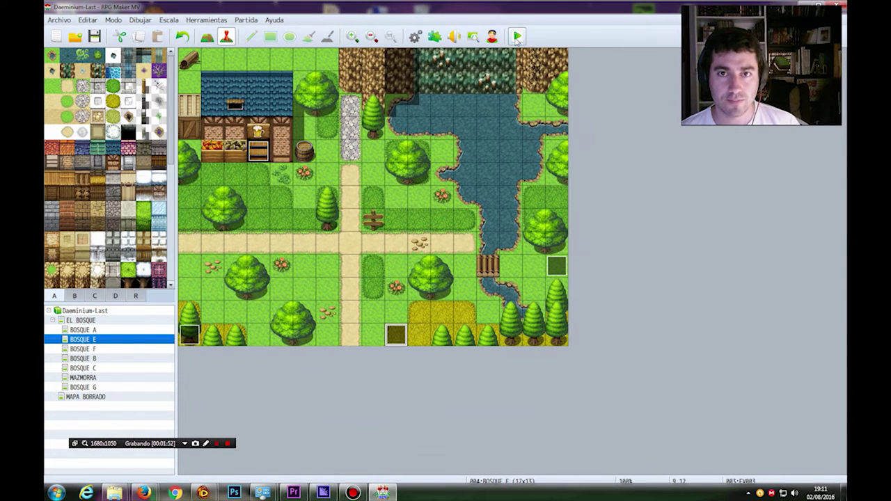
# Set the player's starting position on the crossing of the two dirt paths in BOSQUE E.
pyautogui.rightClick(351, 252)
pyautogui.moveTo(408, 346)
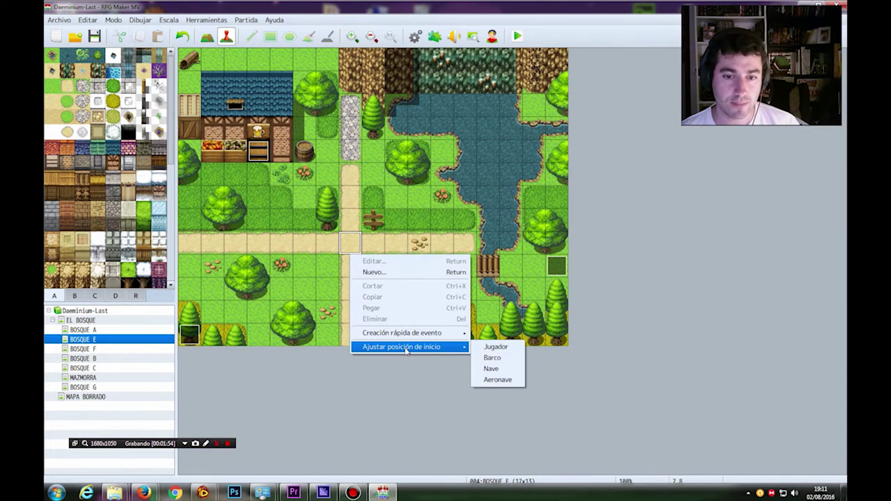
pyautogui.click(492, 348)
# Save the project and launch a playtest with the developer console placed so that the game window stays visible.
pyautogui.click(518, 36)
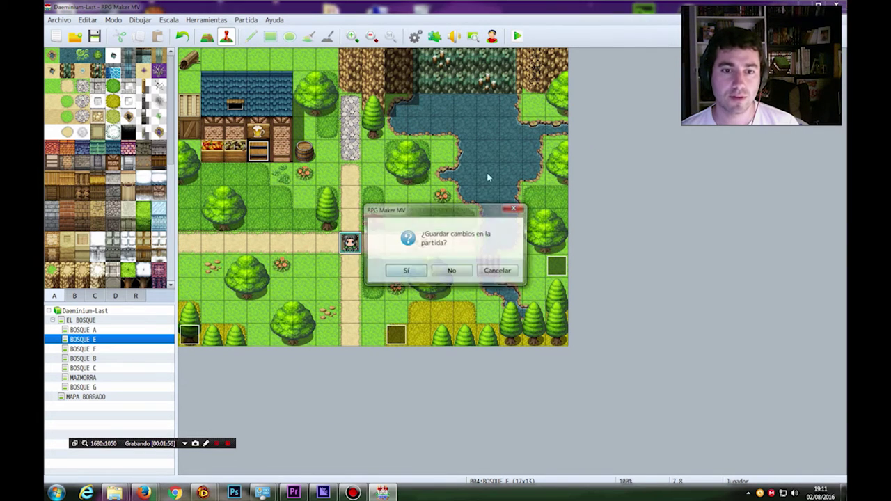
pyautogui.click(404, 271)
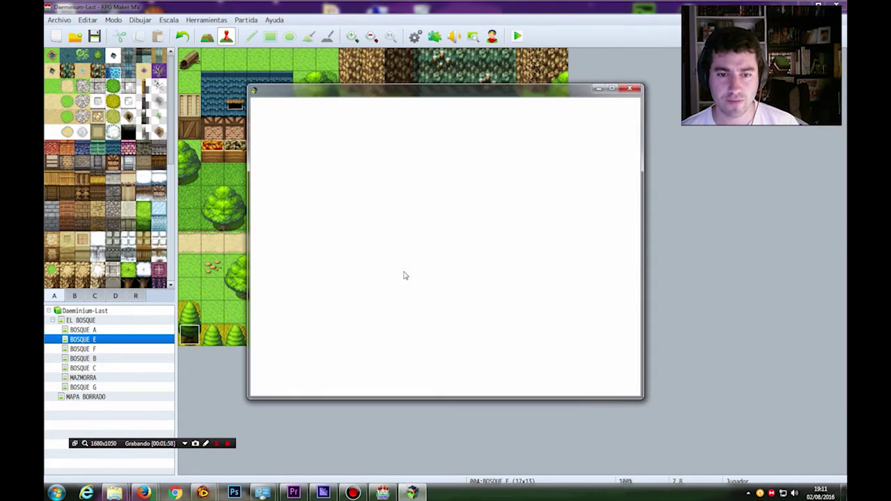
pyautogui.press('F8')
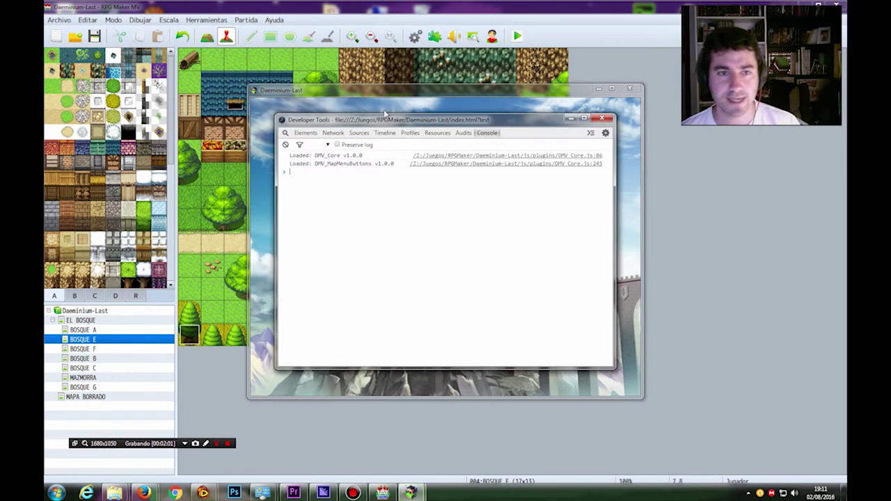
pyautogui.moveTo(365, 121); pyautogui.dragTo(135, 26)
pyautogui.click(444, 89)
pyautogui.moveTo(441, 94); pyautogui.dragTo(443, 125)
# Start a new game to test the script's Y key, and close the console and the playtest.
pyautogui.press('Return')
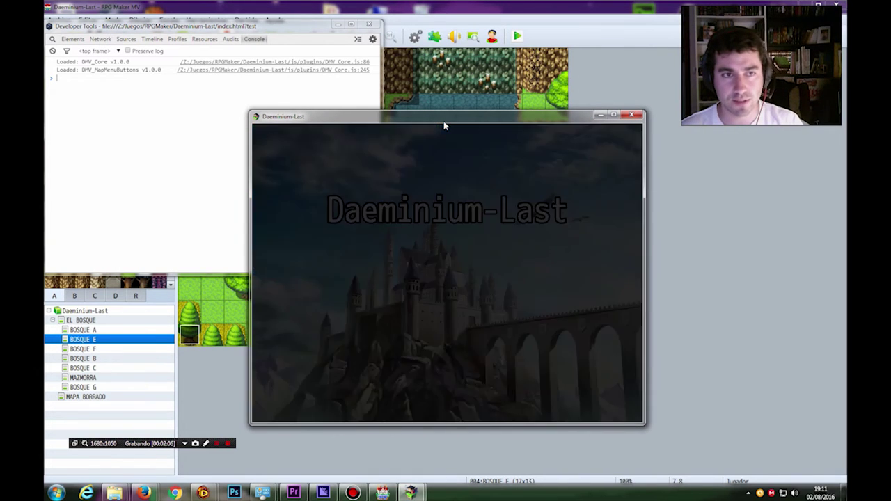
pyautogui.press('y')
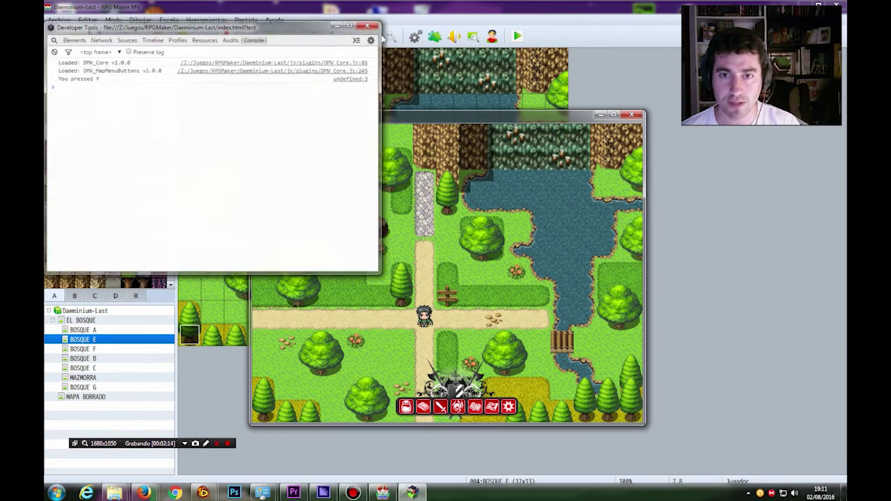
pyautogui.click(369, 25)
pyautogui.click(639, 116)
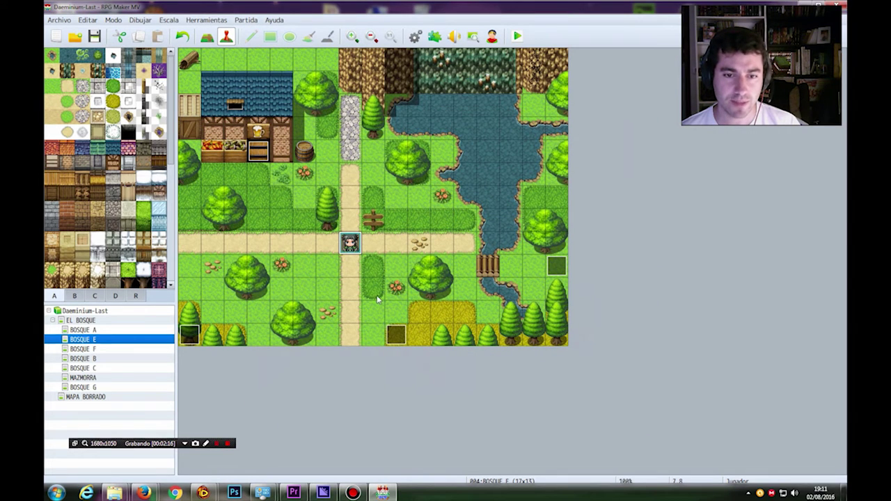
# Review the script lines of the parallel event on BOSQUE E and leave the event editor without changes.
pyautogui.rightClick(348, 243)
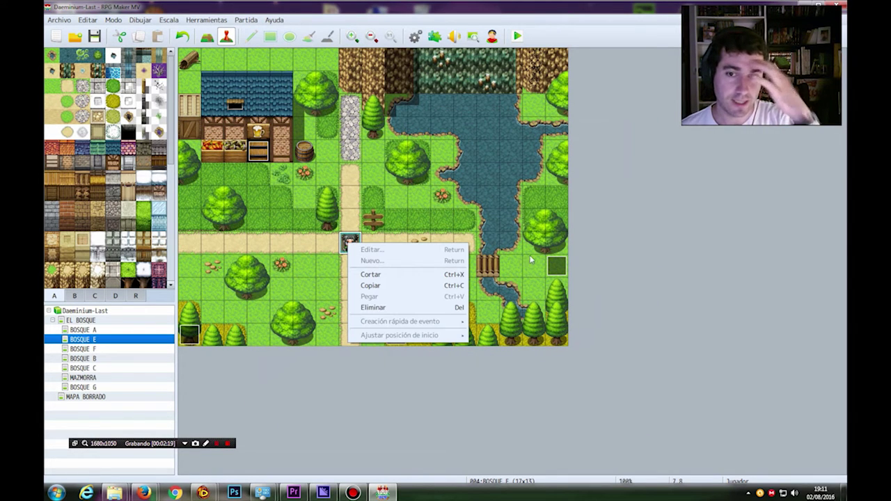
pyautogui.click(500, 317)
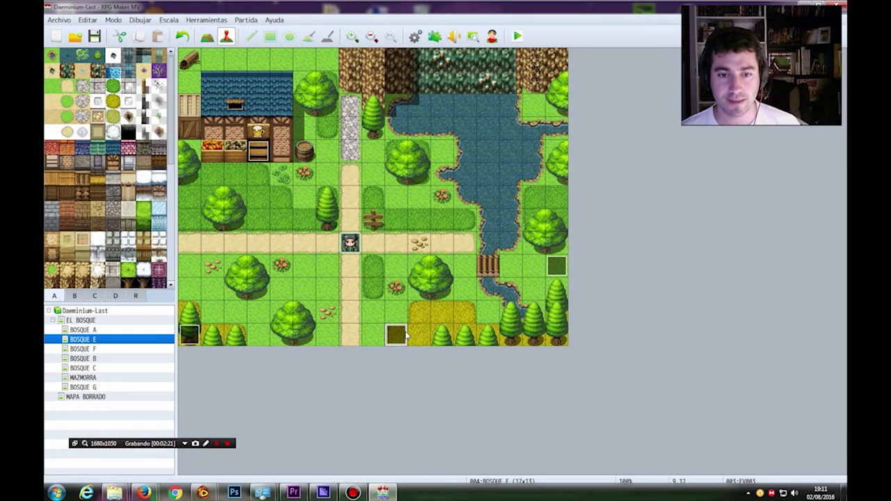
pyautogui.rightClick(403, 334)
pyautogui.click(449, 336)
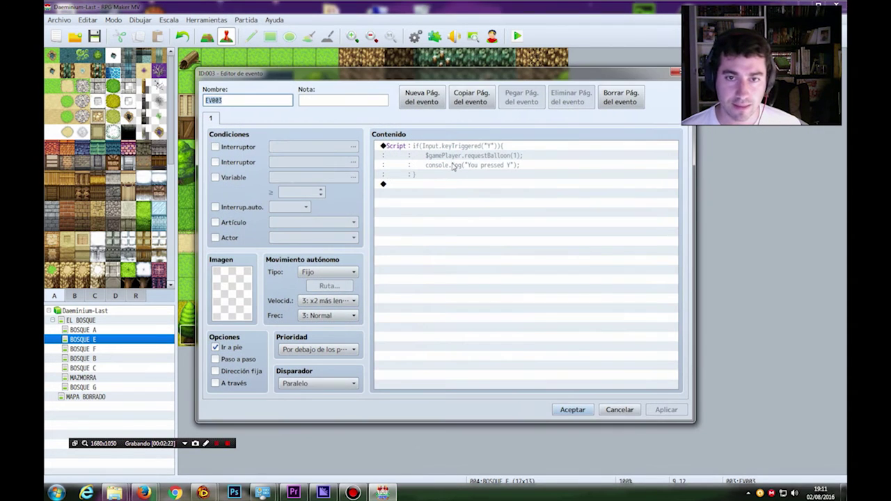
pyautogui.click(513, 160)
pyautogui.click(476, 169)
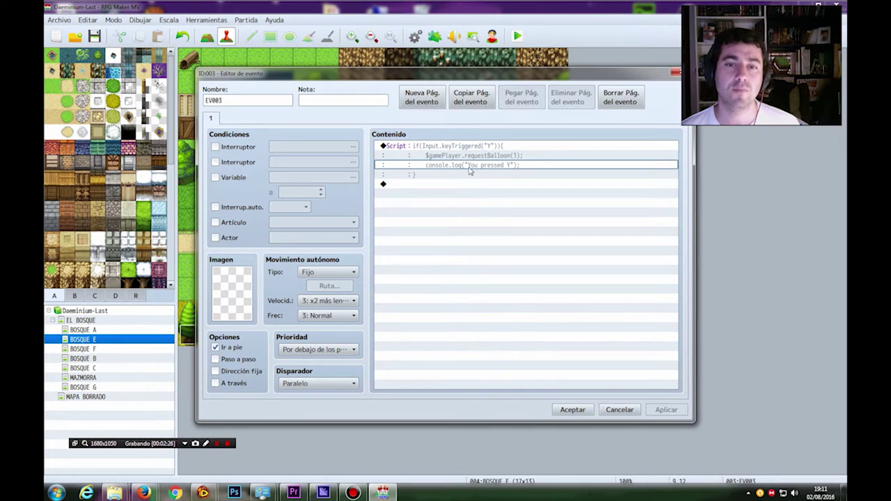
pyautogui.click(440, 174)
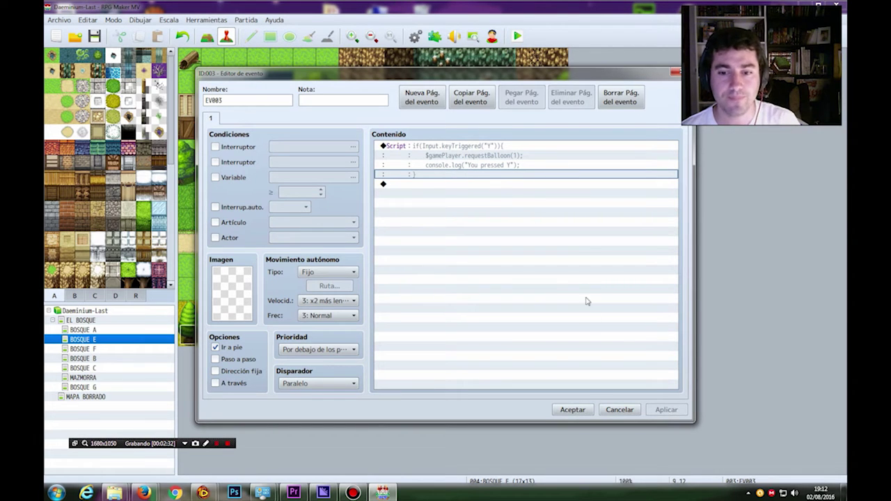
pyautogui.click(618, 410)
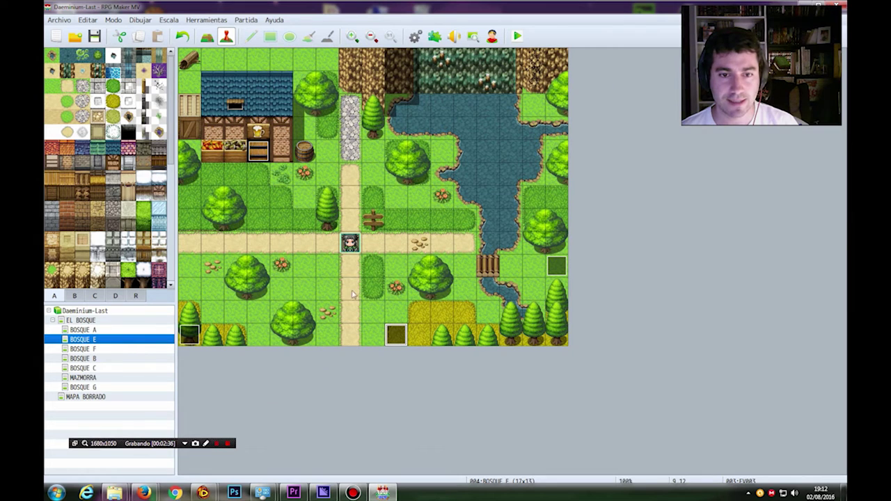
# Copy the call SceneManager.push(Scene_Options) from the DMV_MapMenuButtons plugin's Button 7 Func parameter and leave the plugin manager without changes.
pyautogui.click(434, 36)
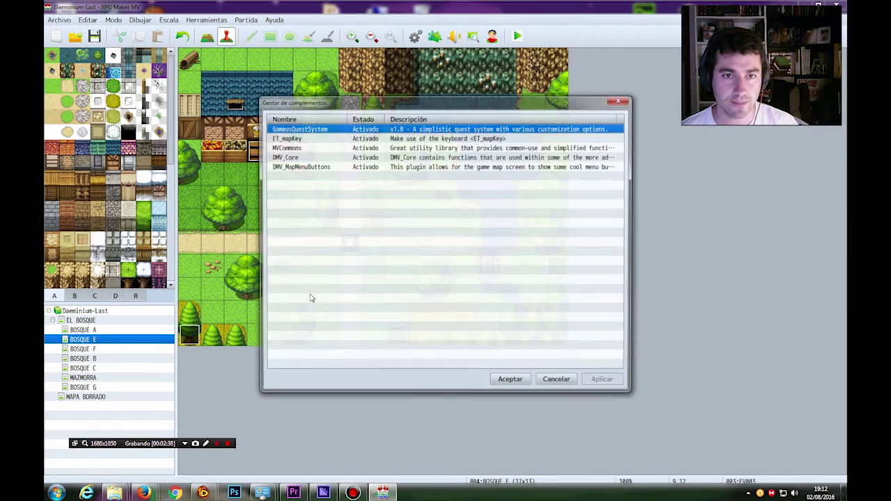
pyautogui.click(312, 167)
pyautogui.rightClick(313, 168)
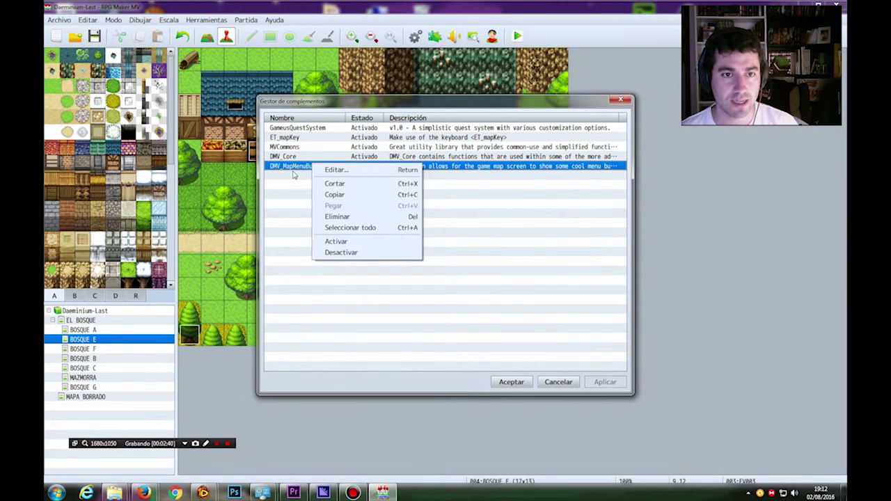
pyautogui.click(349, 174)
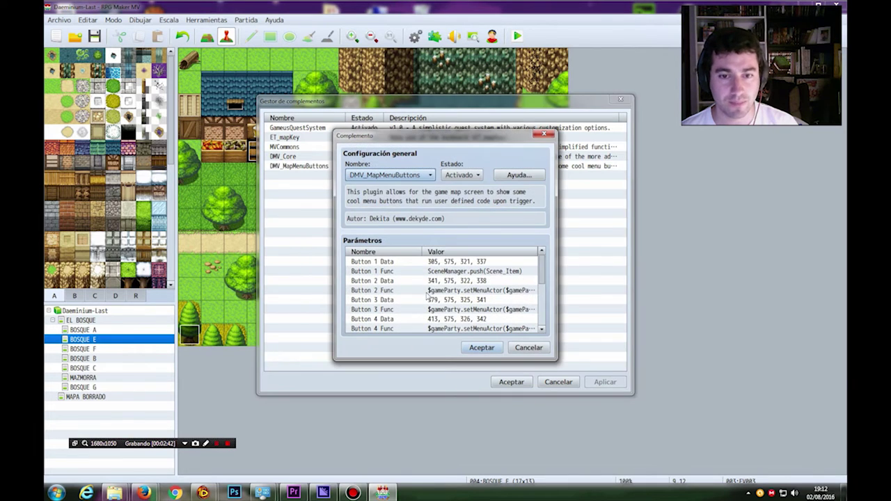
pyautogui.moveTo(381, 143); pyautogui.dragTo(351, 232)
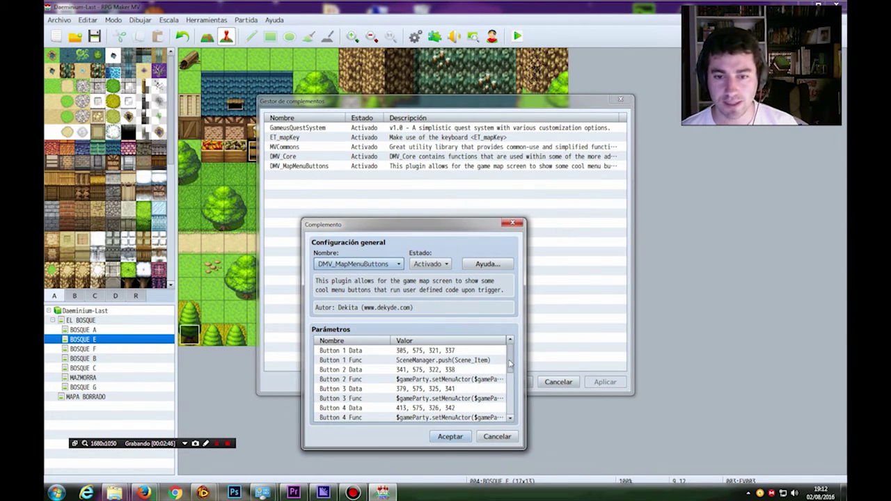
pyautogui.moveTo(512, 361); pyautogui.dragTo(502, 411)
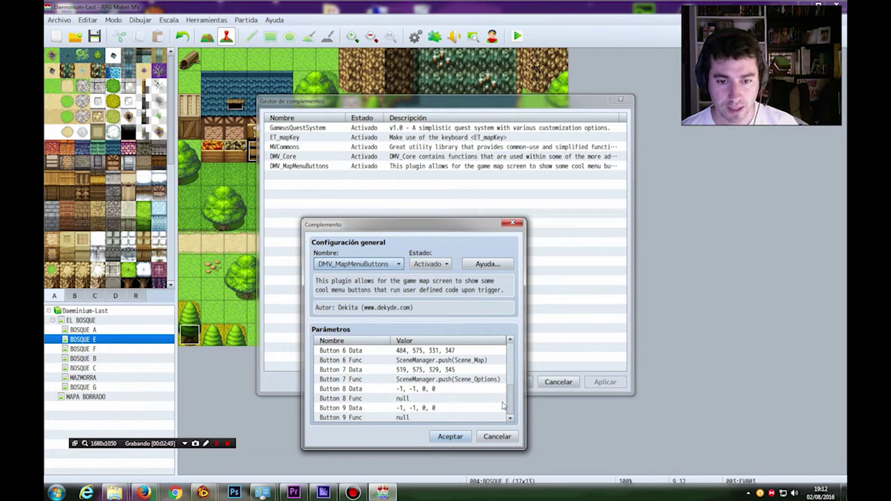
pyautogui.click(450, 383)
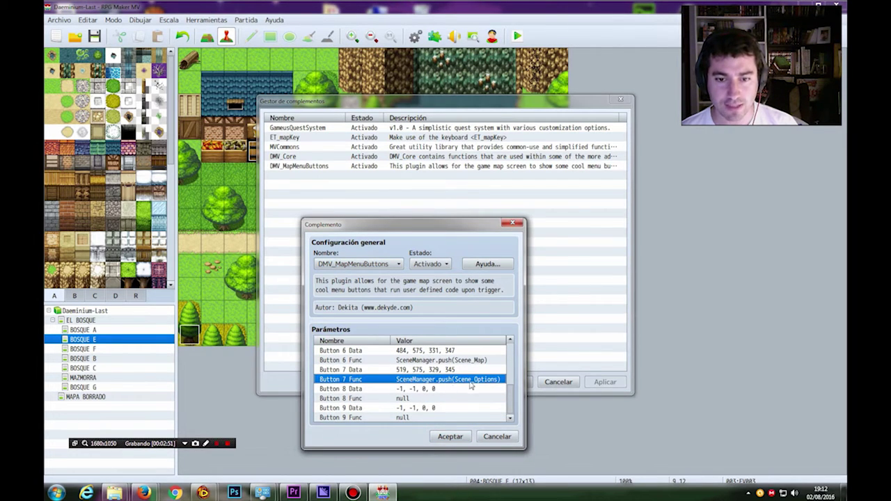
pyautogui.doubleClick(459, 382)
pyautogui.hotkey('ctrl', 'c')
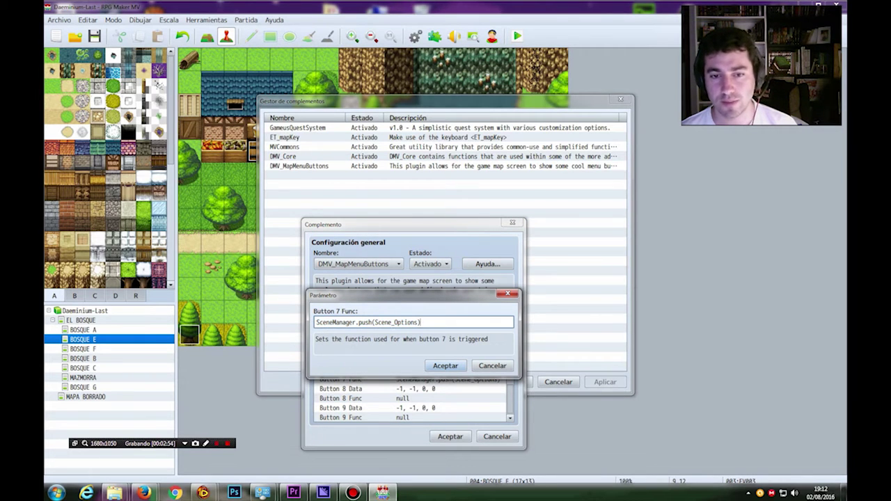
pyautogui.click(449, 366)
pyautogui.click(496, 437)
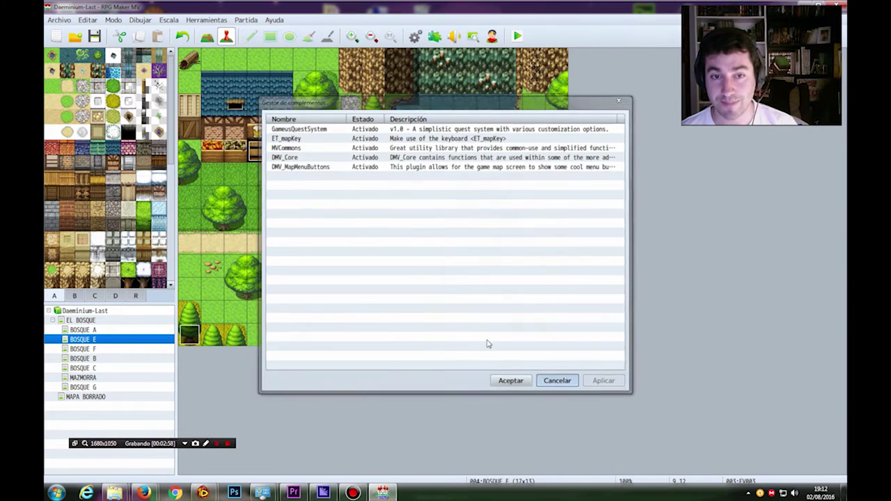
pyautogui.click(541, 384)
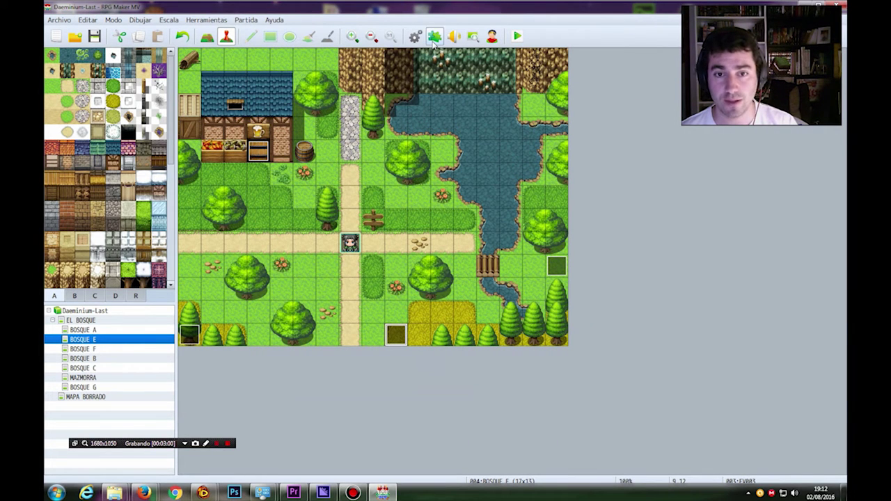
# Insert the copied SceneManager.push(Scene_Options) call as an indented line below console.log in the parallel event's script and accept the event.
pyautogui.rightClick(390, 336)
pyautogui.click(401, 340)
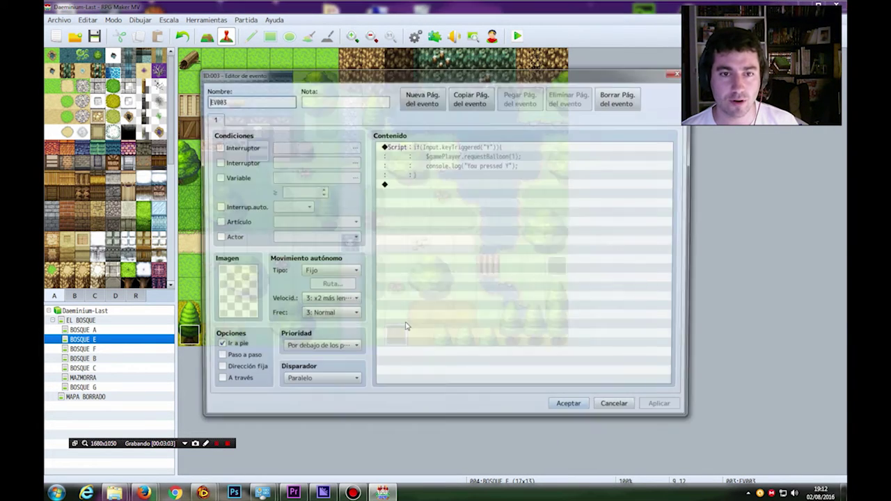
pyautogui.click(415, 173)
pyautogui.rightClick(415, 174)
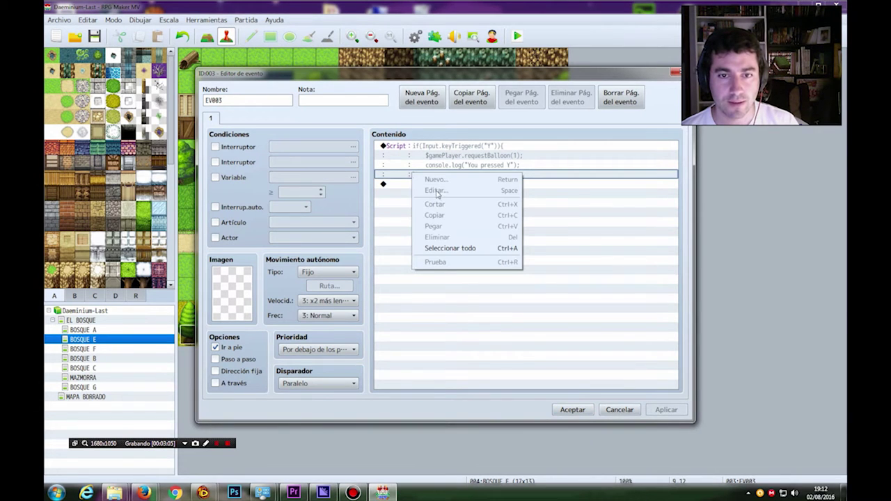
pyautogui.click(400, 148)
pyautogui.rightClick(400, 148)
pyautogui.click(410, 168)
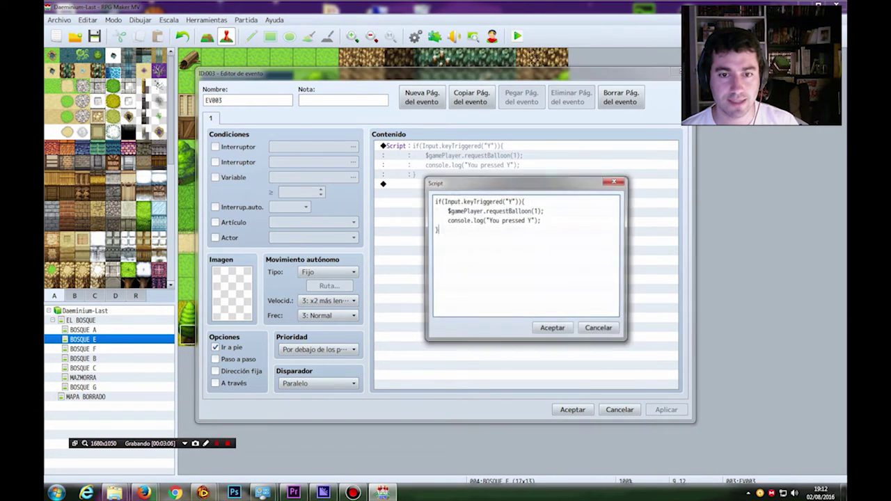
pyautogui.press('Return')
pyautogui.hotkey('ctrl', 'v')
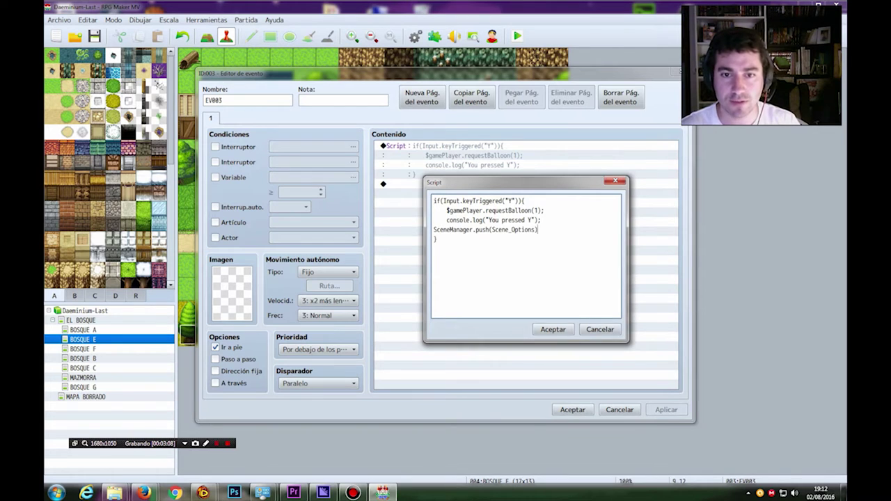
pyautogui.press('Home')
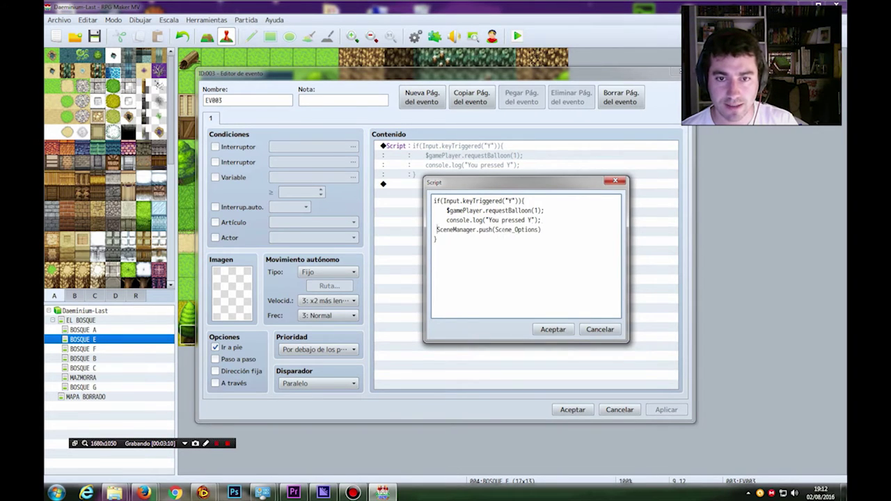
pyautogui.press('BackSpace')
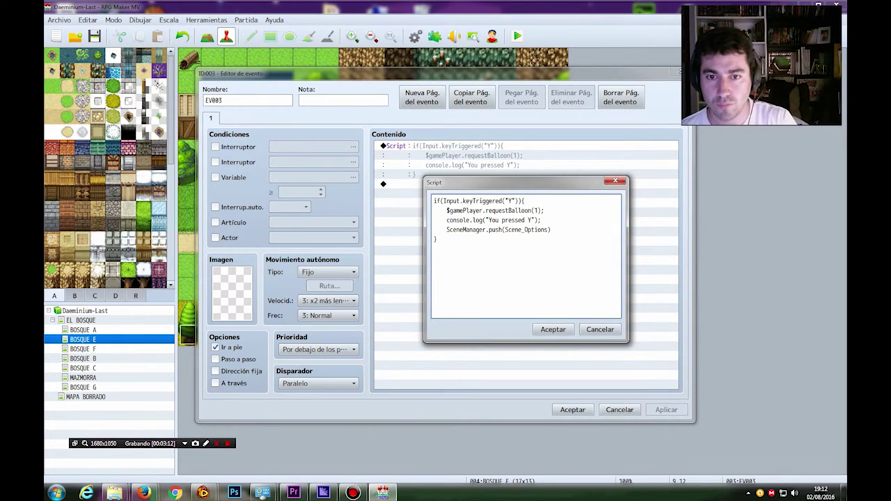
pyautogui.click(553, 329)
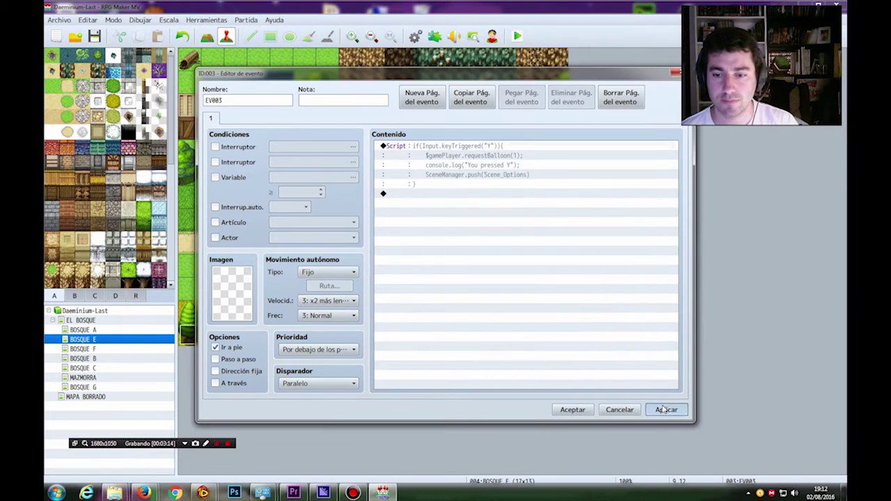
pyautogui.click(571, 408)
# Run a playtest with the changes saved, start a new game to test the script's Y key, and close the playtest.
pyautogui.hotkey('ctrl', 'r')
pyautogui.press('Return')
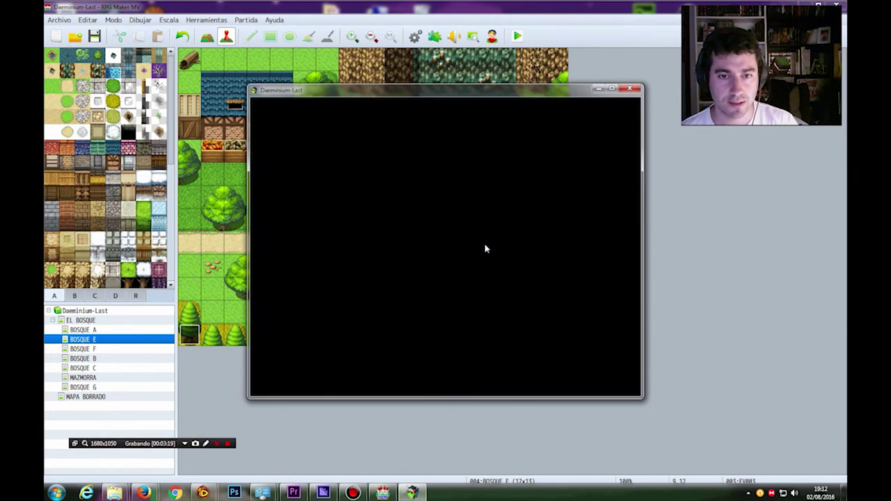
pyautogui.press('Return')
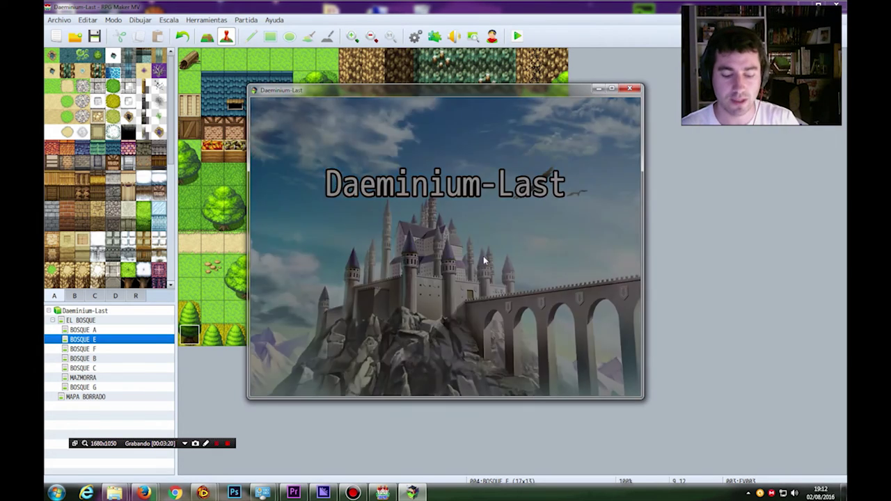
pyautogui.press('Escape')
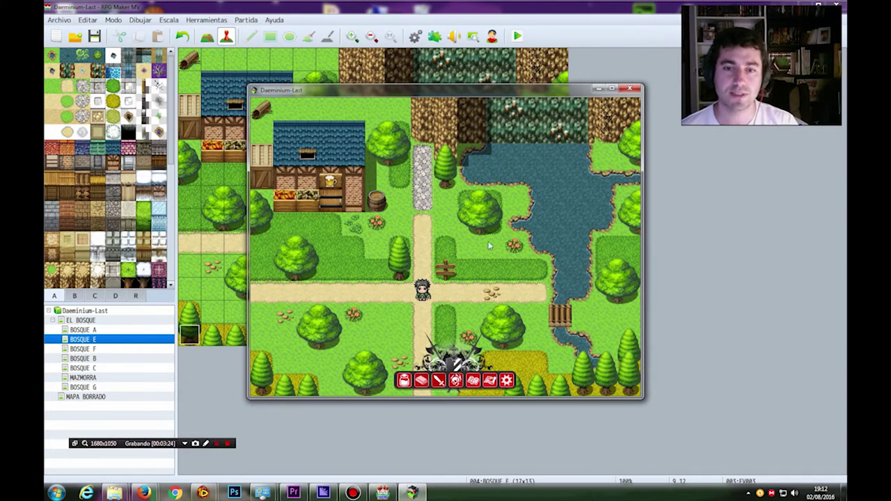
pyautogui.press('Escape')
pyautogui.click(631, 87)
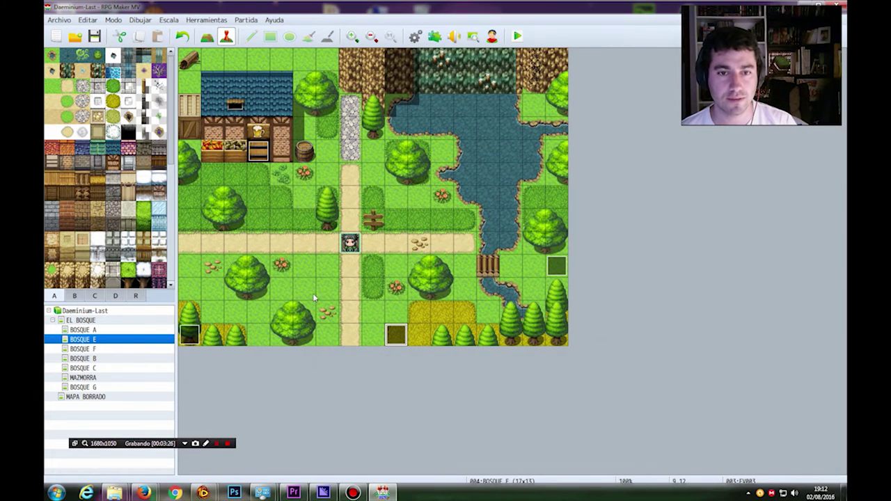
# Replace Scene_Options with Scene_Quest in the parallel event's SceneManager.push script line and apply the event changes.
pyautogui.rightClick(401, 336)
pyautogui.click(426, 341)
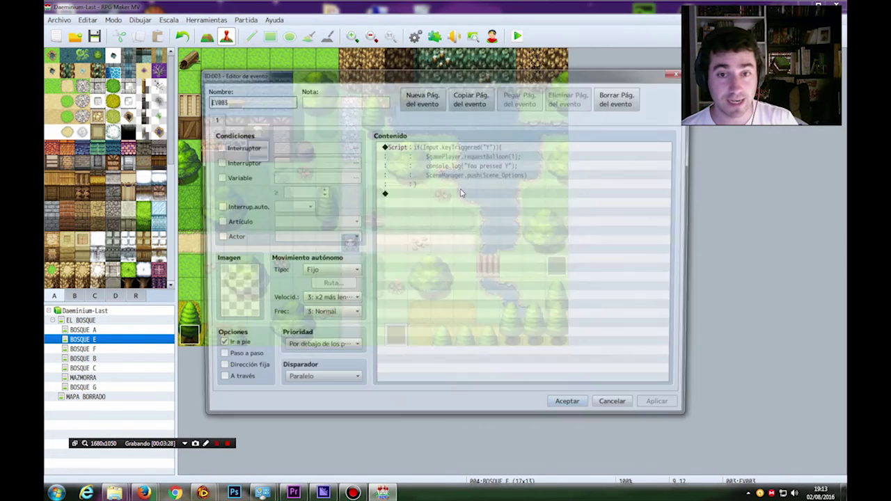
pyautogui.click(486, 178)
pyautogui.rightClick(466, 174)
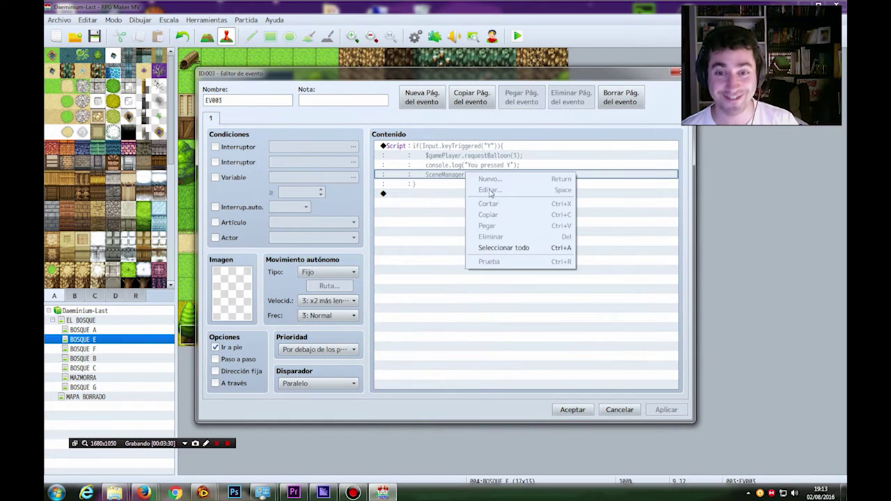
pyautogui.click(406, 147)
pyautogui.rightClick(405, 148)
pyautogui.click(425, 162)
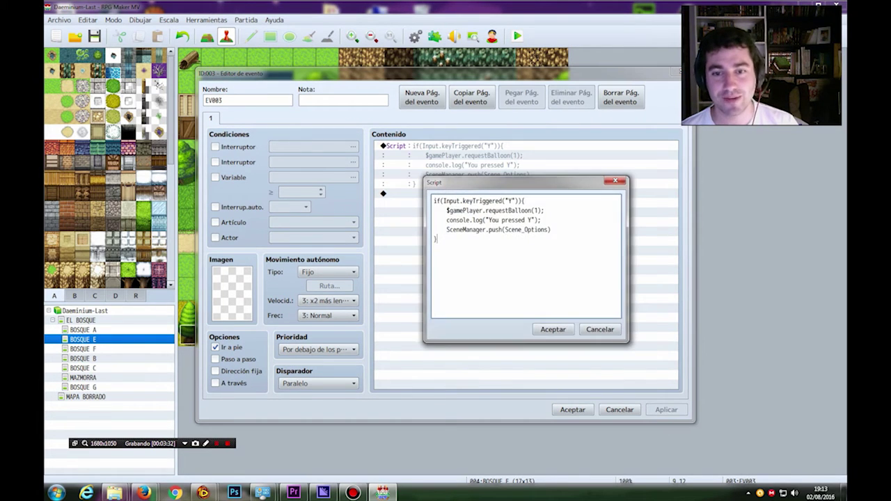
pyautogui.moveTo(524, 230); pyautogui.dragTo(548, 230)
pyautogui.write('O')
pyautogui.write('uest')
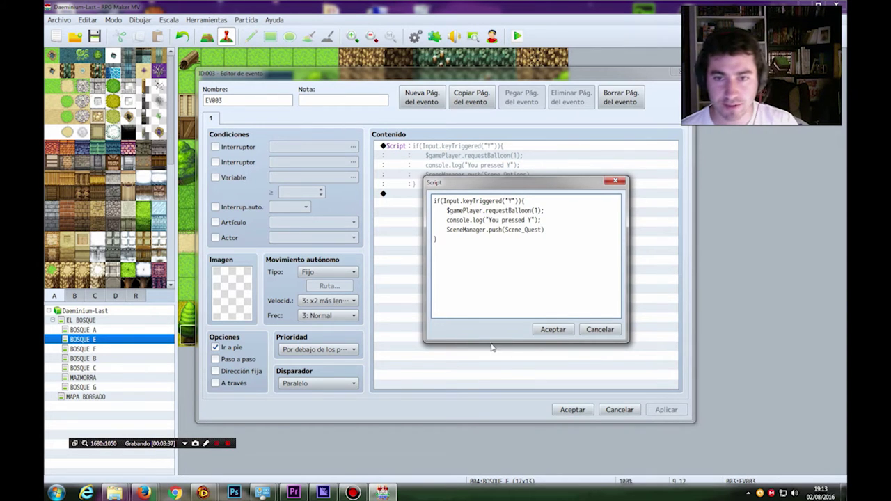
pyautogui.click(553, 329)
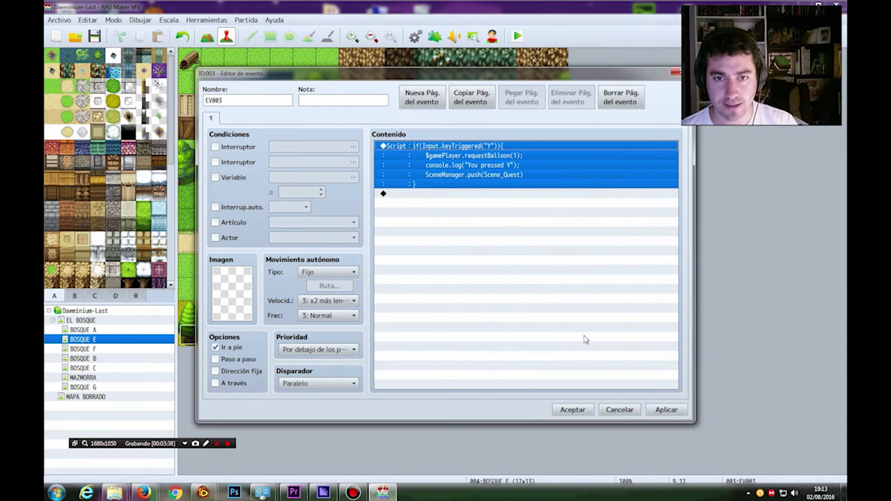
pyautogui.click(665, 411)
pyautogui.click(572, 410)
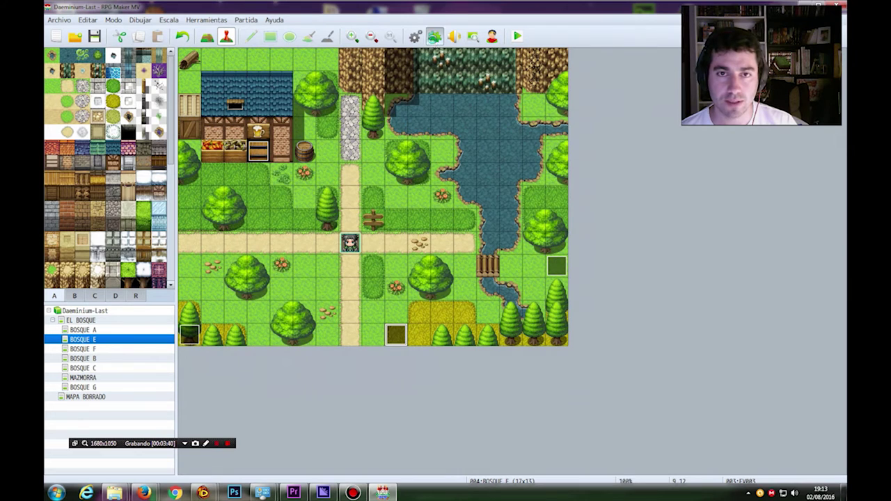
# Look up the script call that opens the quest scene in the GameusQuestSystem plugin's help and close the plugin manager without changes.
pyautogui.click(435, 36)
pyautogui.rightClick(305, 129)
pyautogui.click(331, 132)
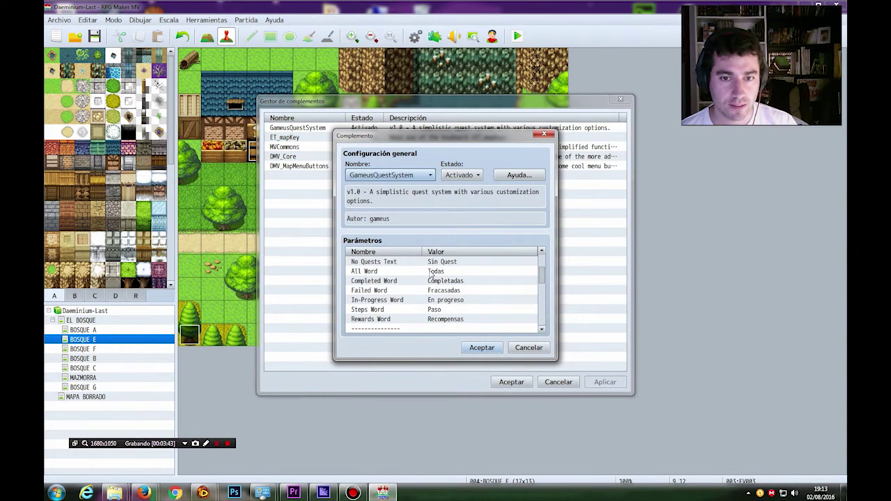
pyautogui.click(519, 175)
pyautogui.scroll(-5, 445, 239)
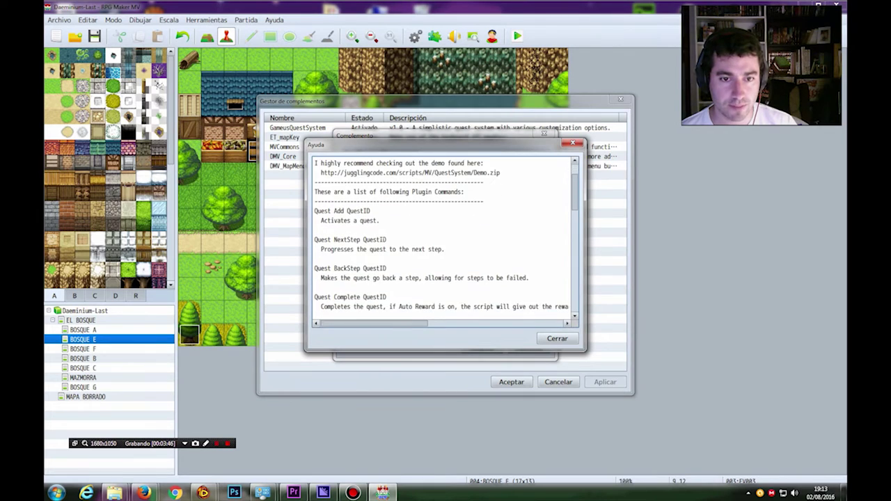
pyautogui.scroll(-5, 388, 249)
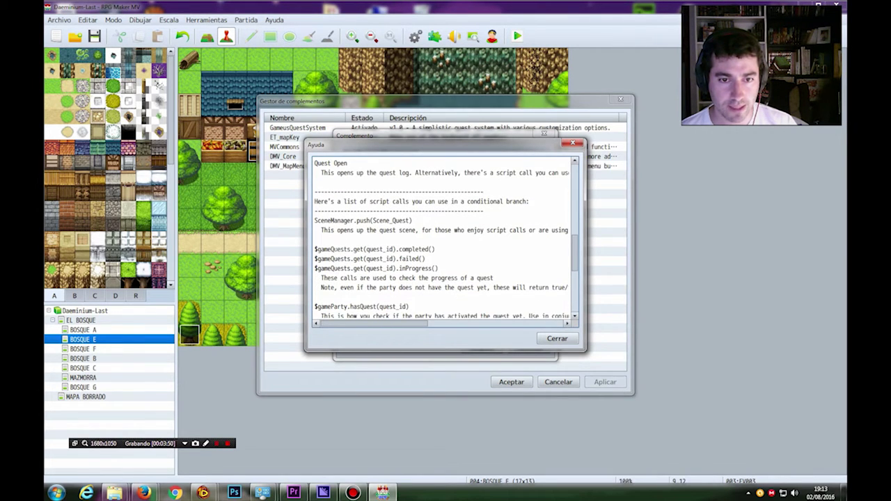
pyautogui.moveTo(410, 221); pyautogui.dragTo(383, 221)
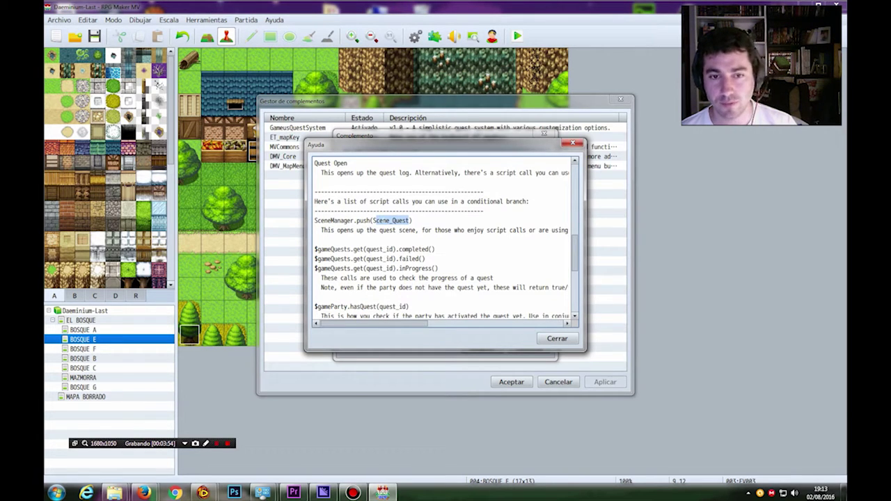
pyautogui.click(556, 338)
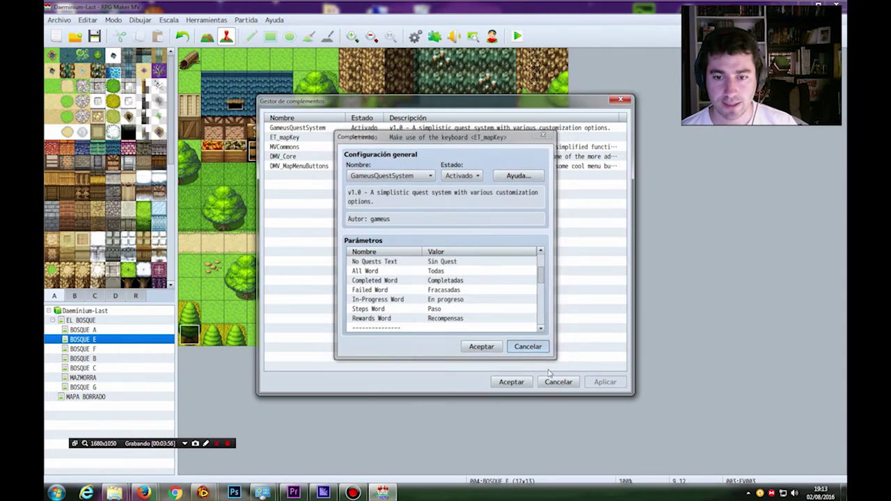
pyautogui.click(526, 344)
pyautogui.click(558, 382)
# Change the key named in the parallel event's console.log message to "You pressed Q" and accept the event.
pyautogui.rightClick(389, 338)
pyautogui.click(410, 344)
pyautogui.click(435, 166)
pyautogui.rightClick(431, 149)
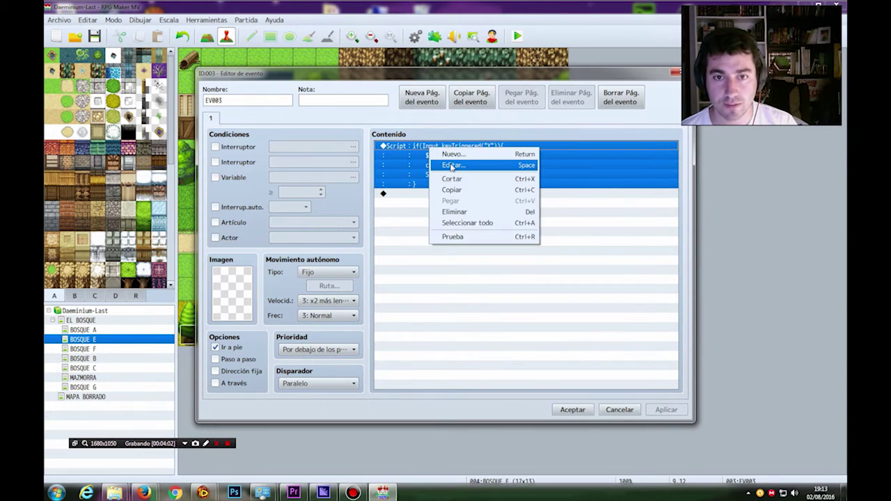
pyautogui.click(451, 166)
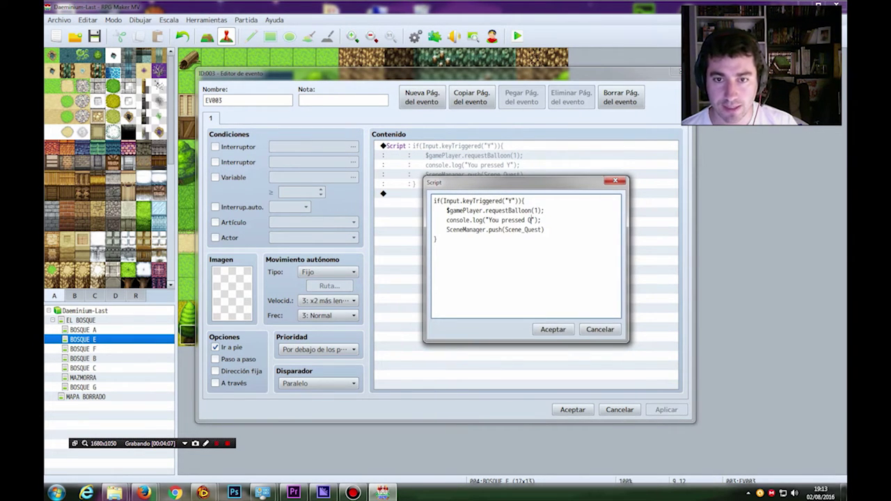
pyautogui.click(553, 330)
pyautogui.click(572, 410)
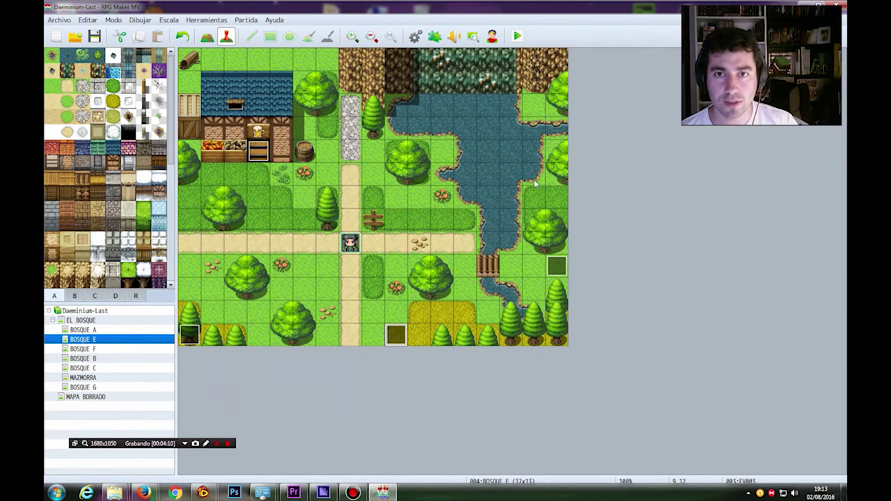
# Run a playtest with the changes saved, start a new game to test opening the quest log with the Q key, and close it.
pyautogui.click(518, 36)
pyautogui.click(405, 273)
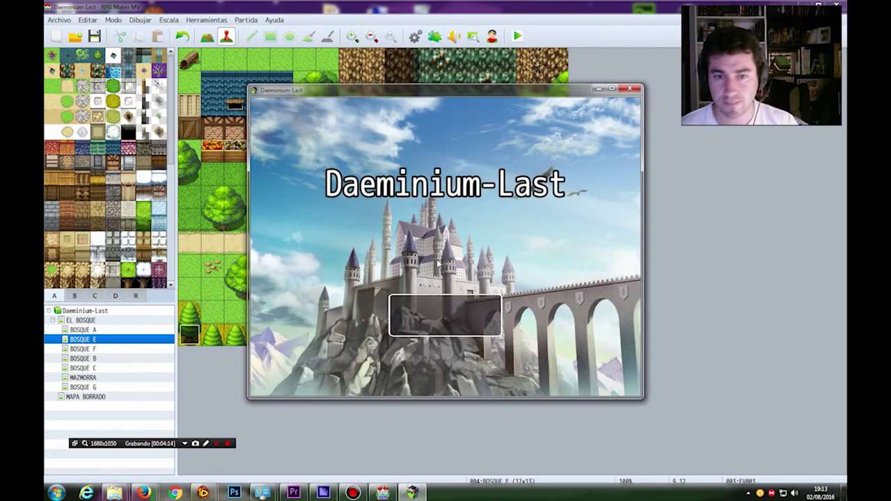
pyautogui.press('Return')
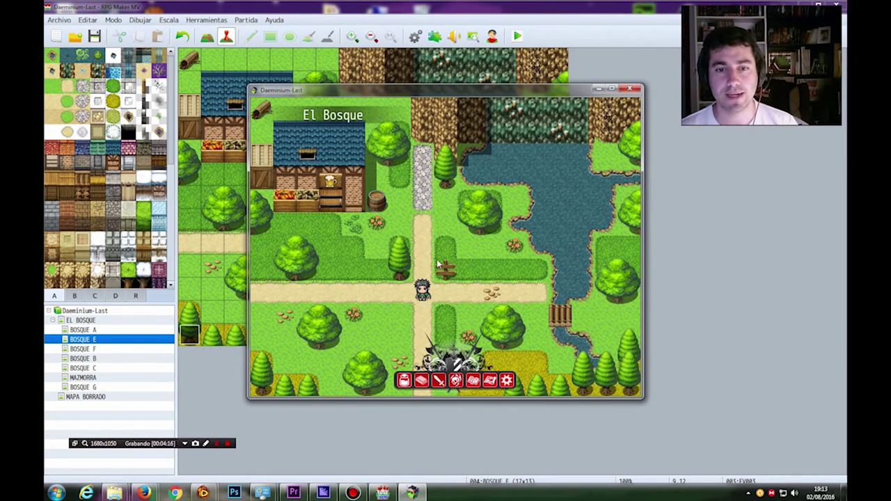
pyautogui.press('q')
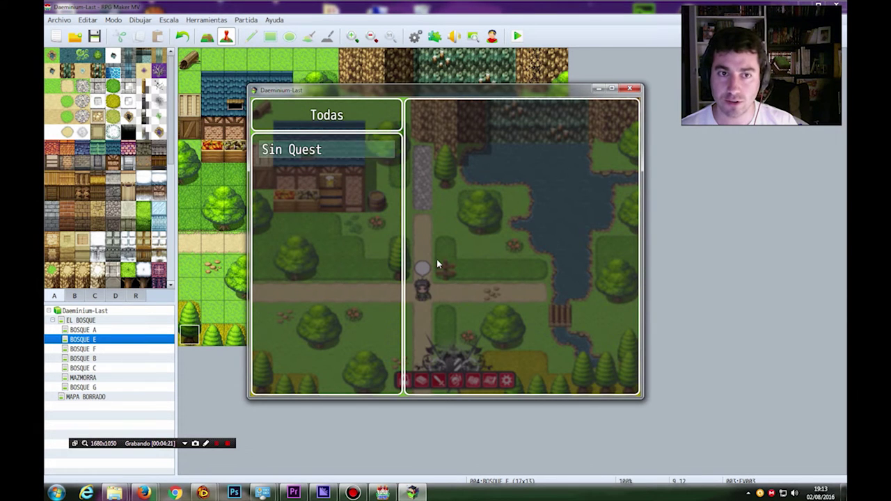
pyautogui.press('Escape')
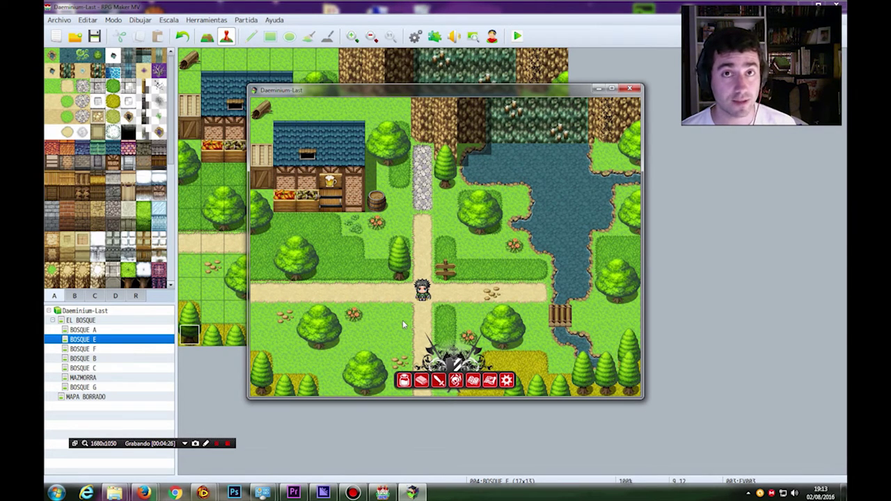
pyautogui.click(630, 88)
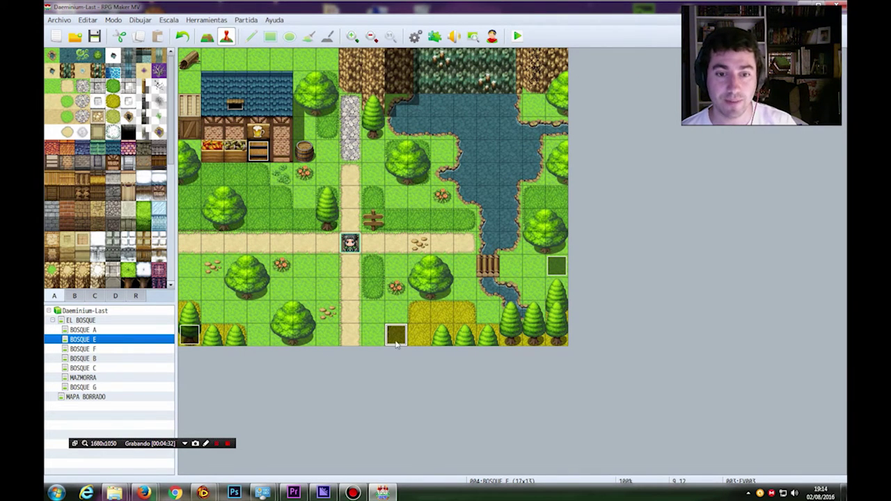
# Set the player's starting position in the middle of the clearing on the BOSQUE A map, at tile 9,8.
pyautogui.click(83, 329)
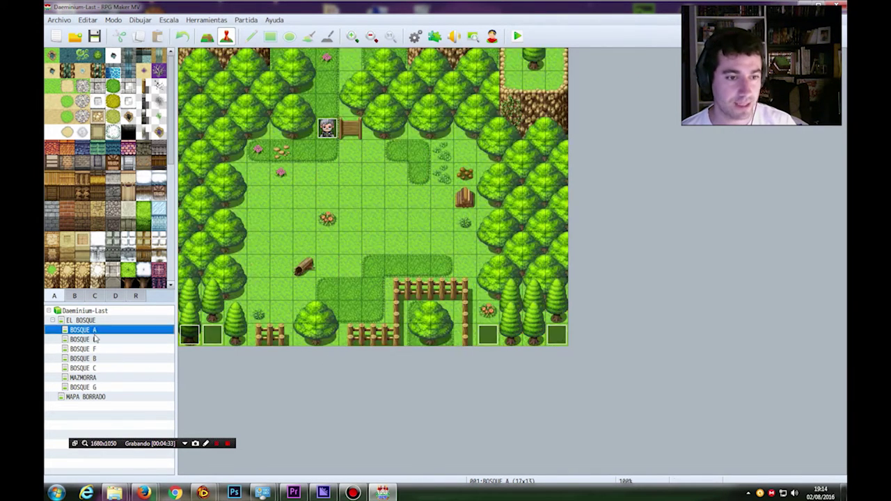
pyautogui.rightClick(407, 252)
pyautogui.moveTo(468, 338)
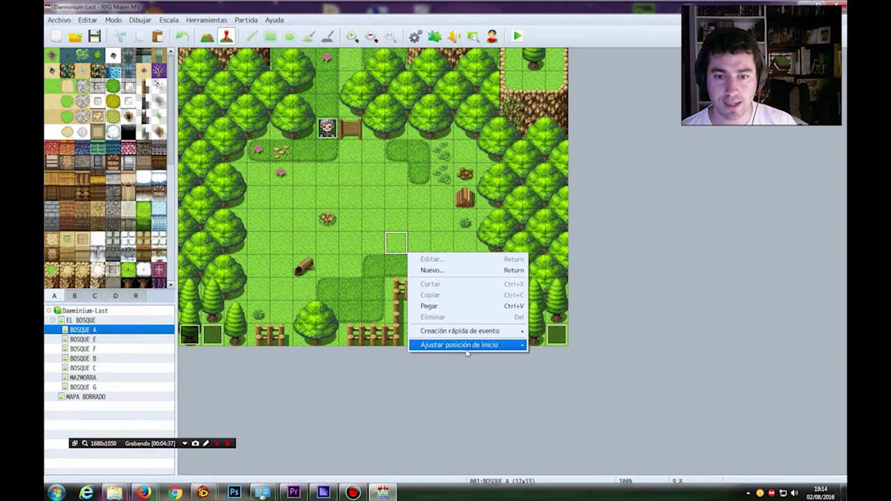
pyautogui.click(553, 344)
# Paste the parallel key script event onto tile 2,12 of the BOSQUE A map and check its script.
pyautogui.click(253, 332)
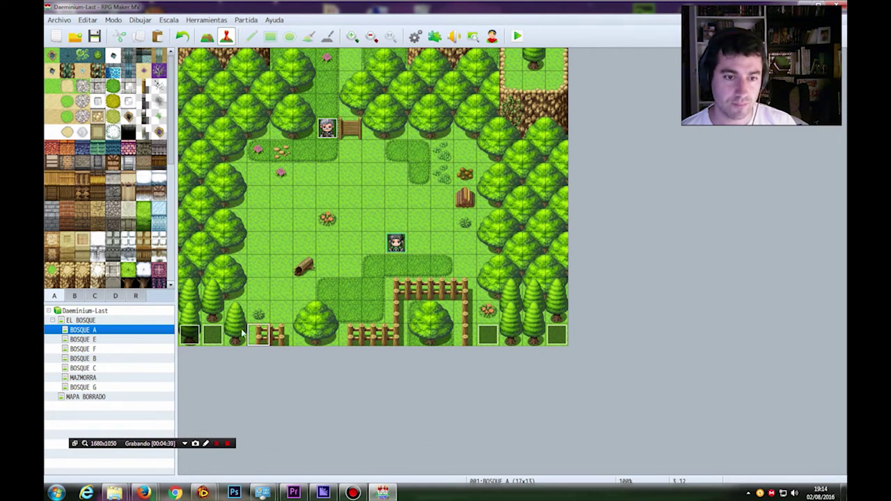
pyautogui.rightClick(240, 332)
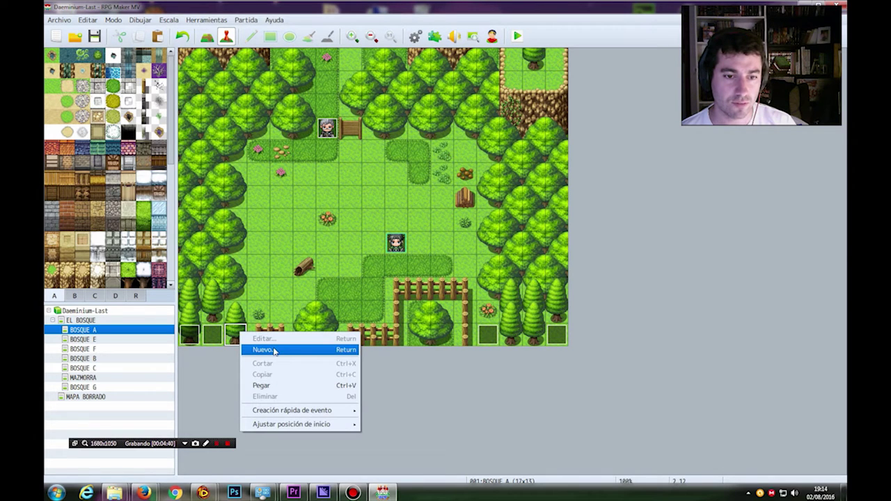
pyautogui.click(261, 385)
pyautogui.rightClick(242, 333)
pyautogui.click(277, 340)
pyautogui.click(399, 149)
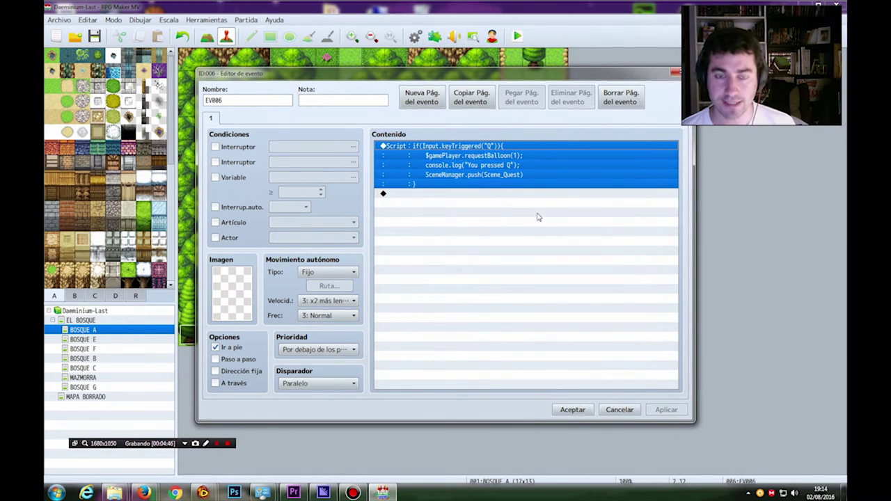
pyautogui.click(573, 409)
# Edit the grey-haired NPC's message about El Gran libro de las Aventuras to read "Podrás consultarlo con la letra Q.".
pyautogui.click(333, 134)
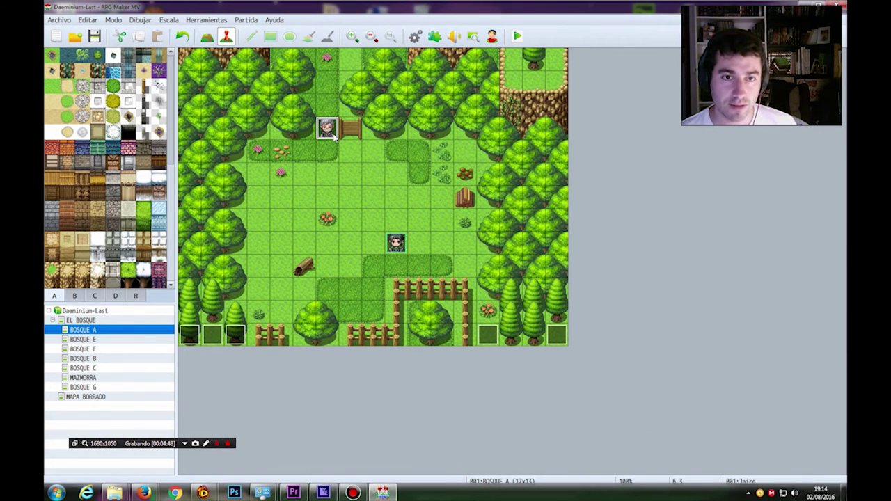
pyautogui.rightClick(334, 136)
pyautogui.click(350, 139)
pyautogui.scroll(-2, 453, 247)
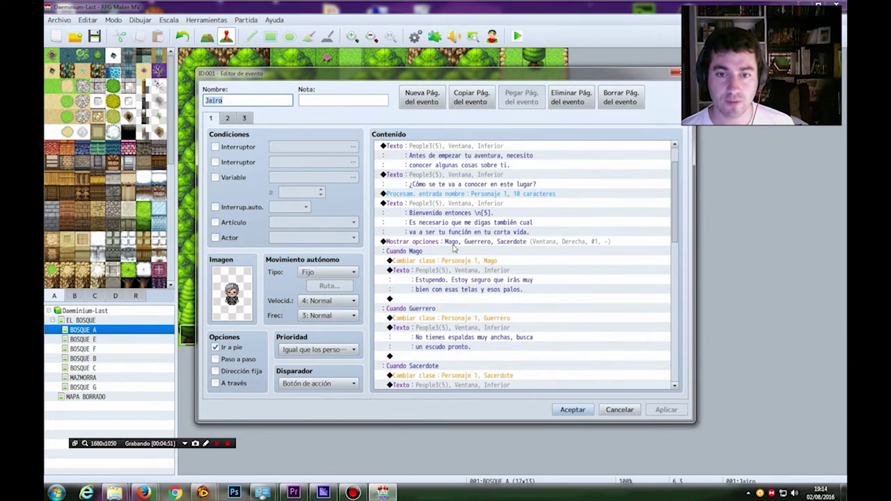
pyautogui.scroll(2, 452, 248)
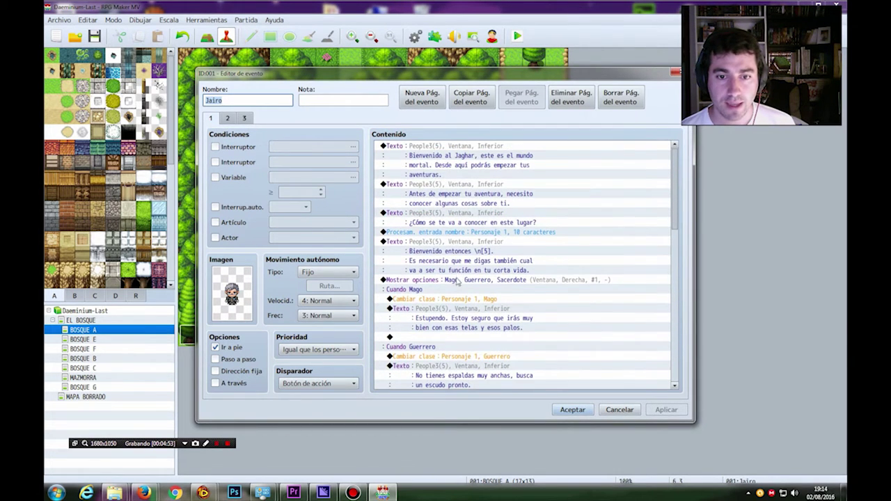
pyautogui.scroll(-8, 458, 276)
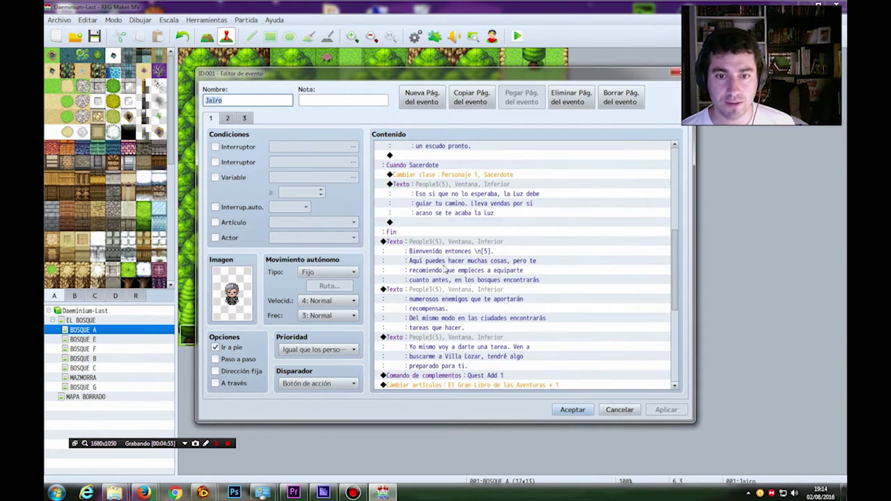
pyautogui.scroll(-4, 519, 273)
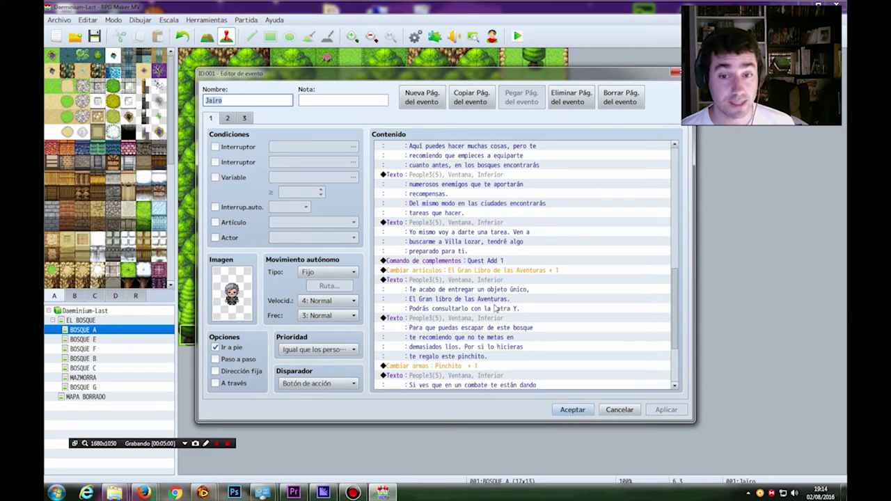
pyautogui.click(419, 286)
pyautogui.rightClick(415, 282)
pyautogui.click(456, 300)
pyautogui.doubleClick(456, 299)
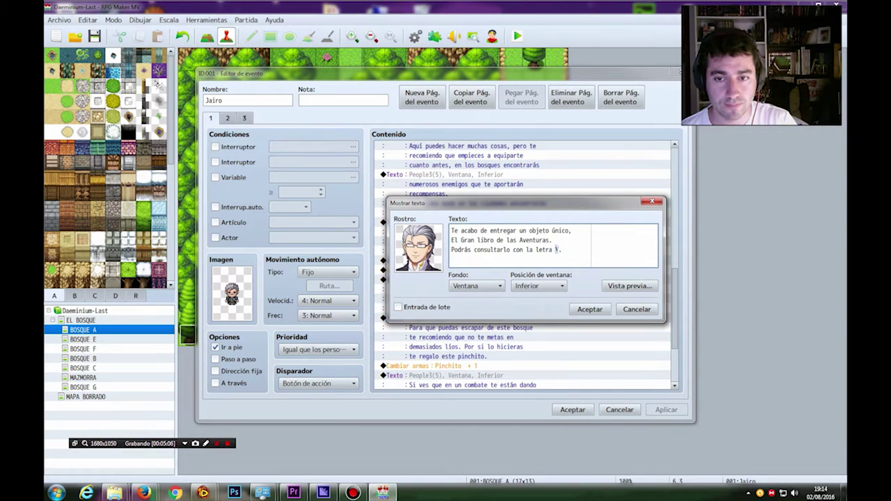
pyautogui.click(590, 309)
# Review the weapon, item and Quest Add commands in the grey-haired NPC's event, and save the event changes.
pyautogui.scroll(-2, 463, 293)
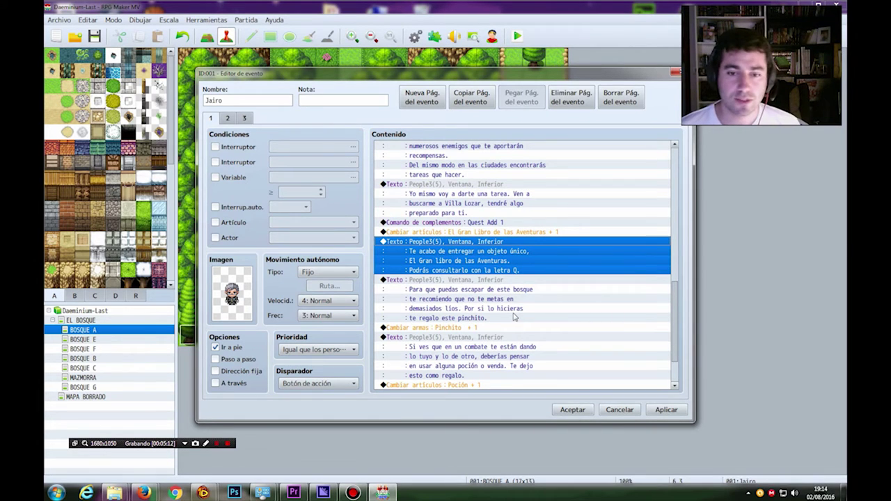
pyautogui.click(432, 328)
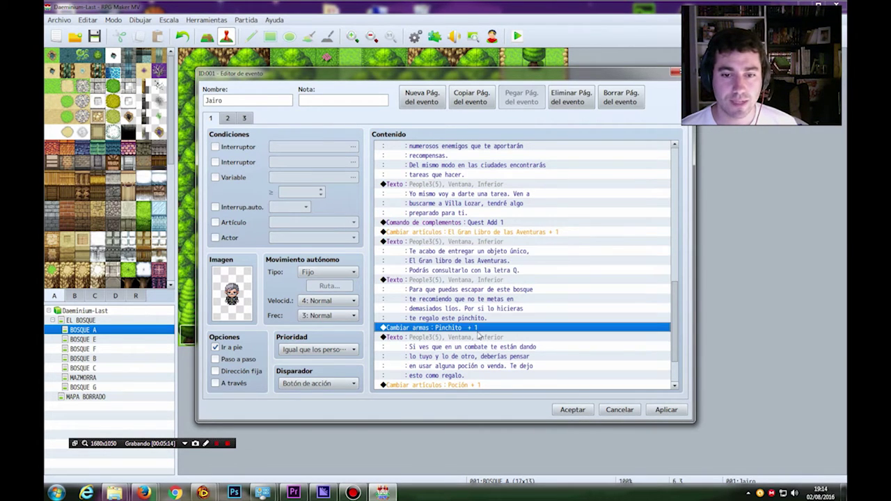
pyautogui.scroll(-2, 480, 330)
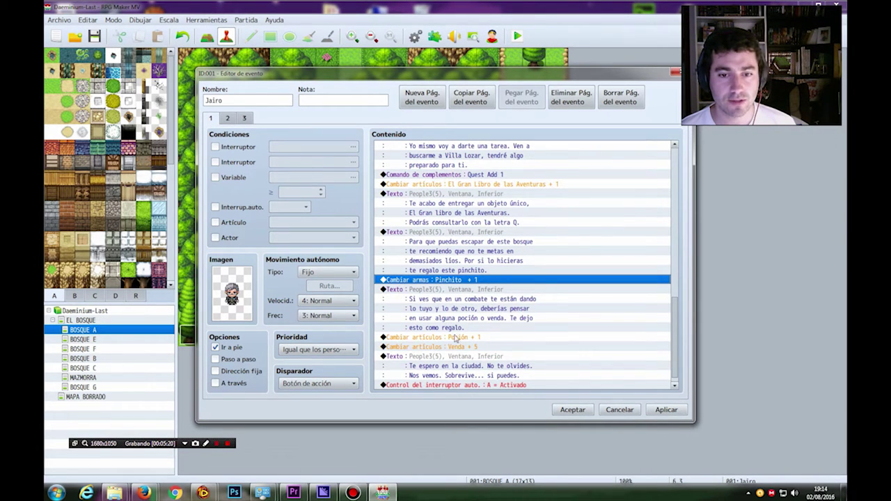
pyautogui.scroll(-1, 508, 347)
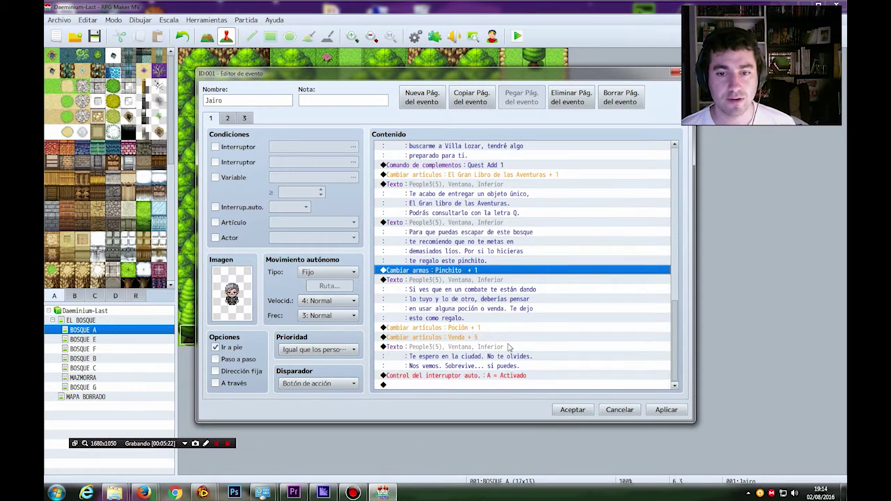
pyautogui.scroll(2, 490, 333)
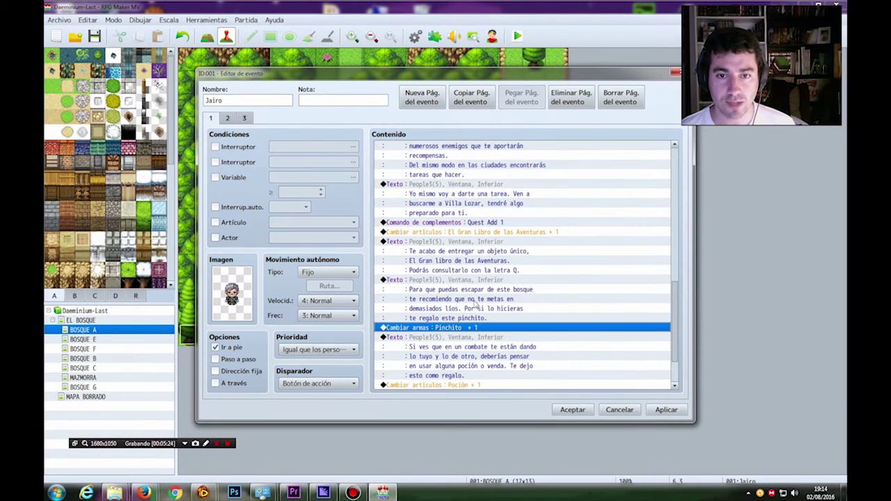
pyautogui.click(421, 233)
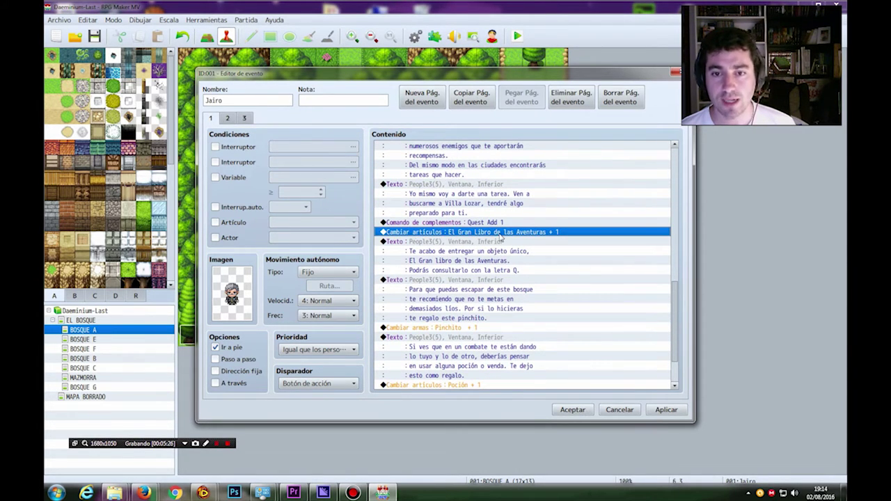
pyautogui.click(442, 223)
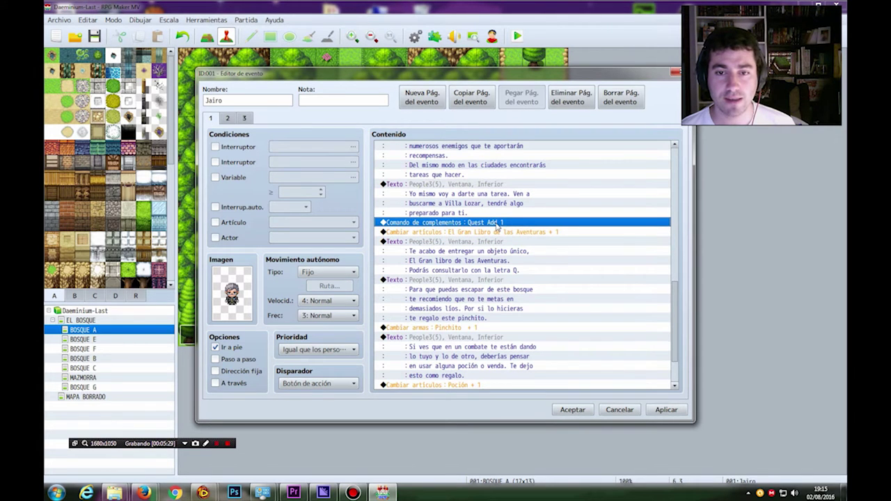
pyautogui.click(665, 410)
pyautogui.click(572, 410)
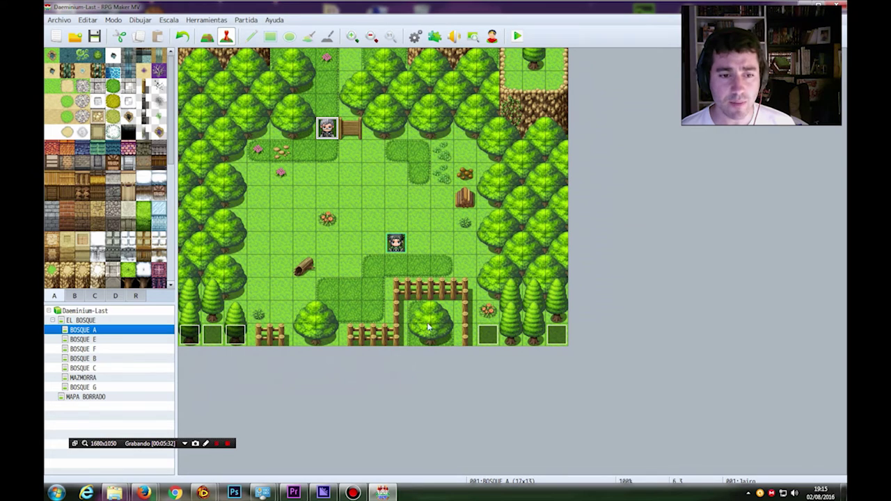
# Insert a conditional branch above the script in the pasted parallel event, requiring the item El Gran Libro de las Aventuras.
pyautogui.rightClick(239, 337)
pyautogui.click(299, 341)
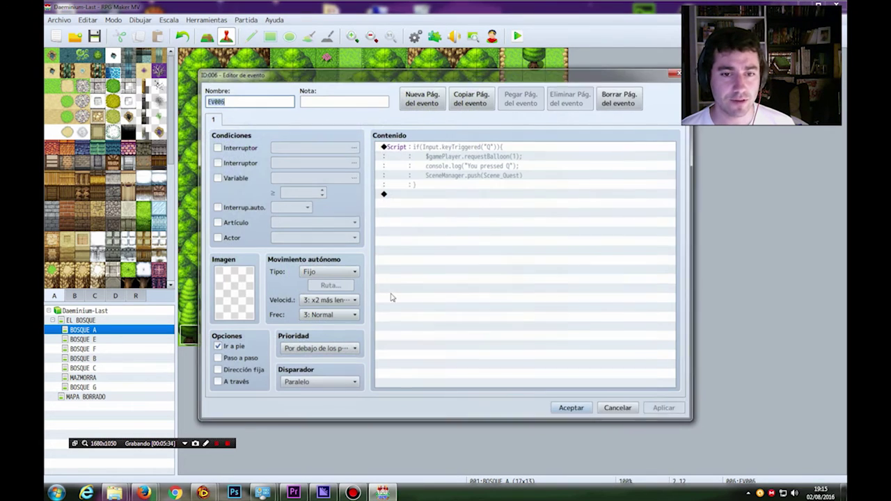
pyautogui.click(401, 153)
pyautogui.rightClick(401, 151)
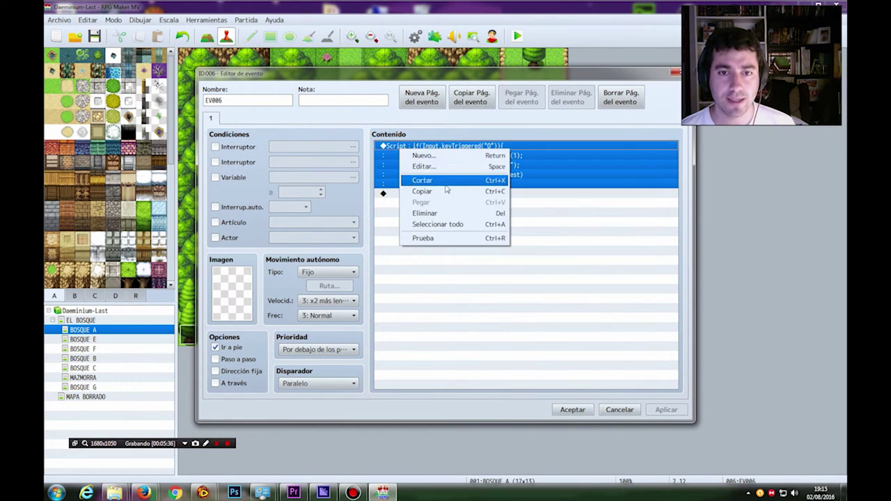
pyautogui.click(436, 157)
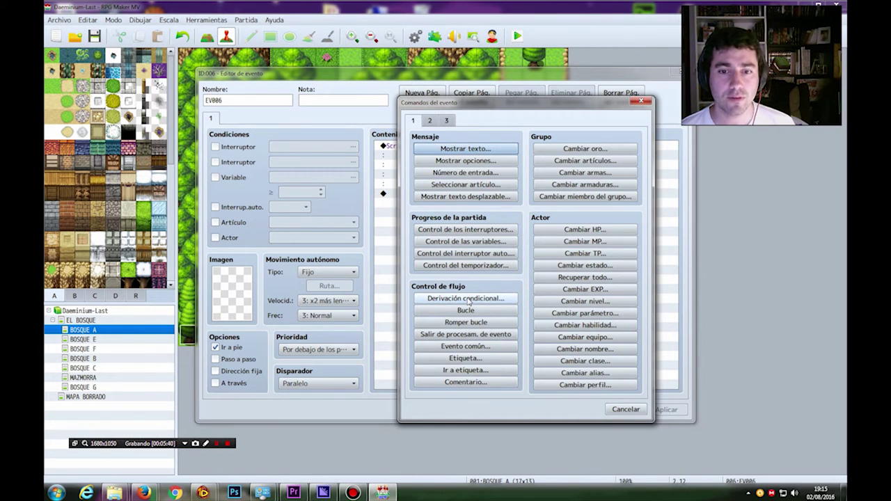
pyautogui.click(470, 299)
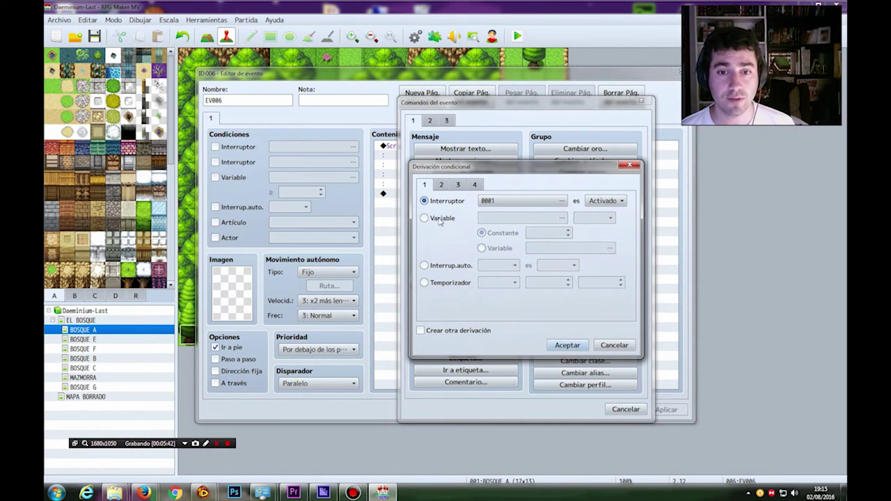
pyautogui.click(441, 185)
pyautogui.click(458, 186)
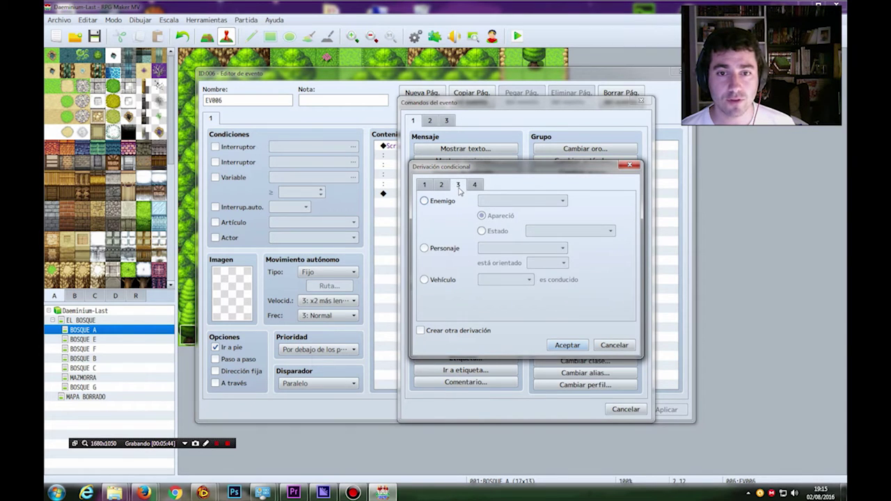
pyautogui.click(475, 185)
pyautogui.click(437, 220)
pyautogui.click(526, 218)
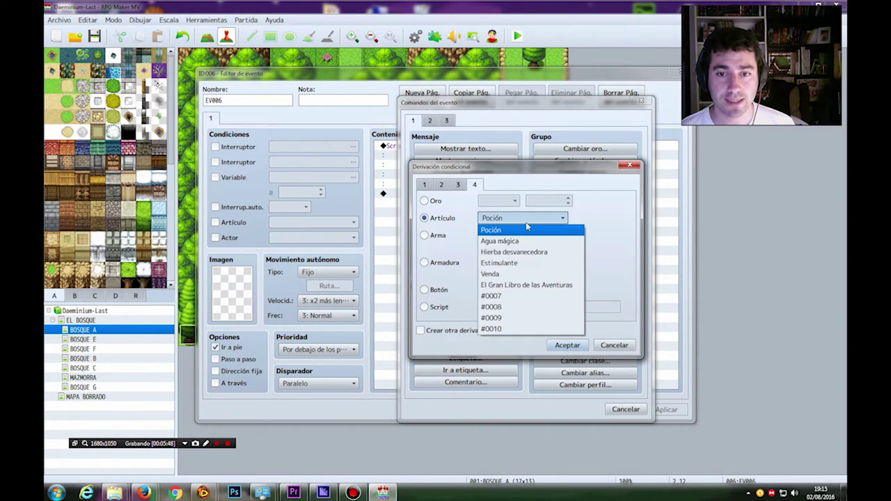
pyautogui.click(525, 285)
pyautogui.click(566, 344)
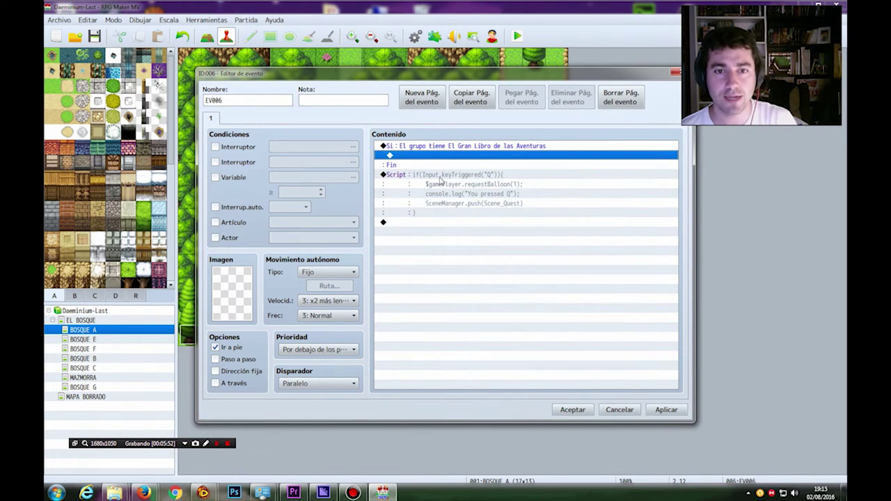
# Move the Q key script inside the conditional branch, then apply and accept the event changes.
pyautogui.click(440, 179)
pyautogui.hotkey('ctrl', 'x')
pyautogui.click(415, 157)
pyautogui.hotkey('ctrl', 'v')
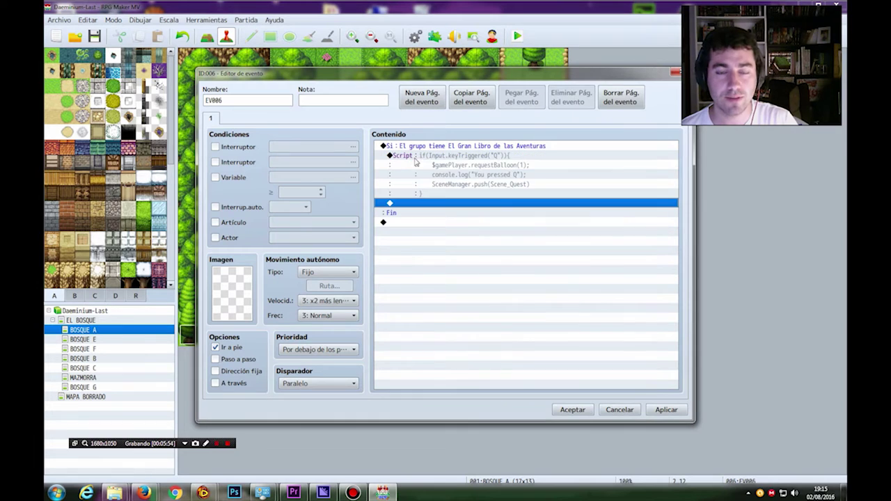
pyautogui.click(457, 156)
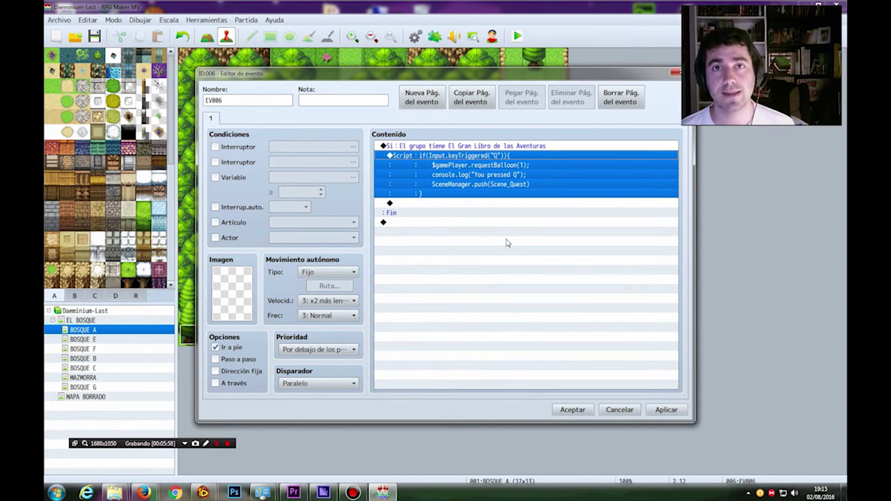
pyautogui.click(661, 410)
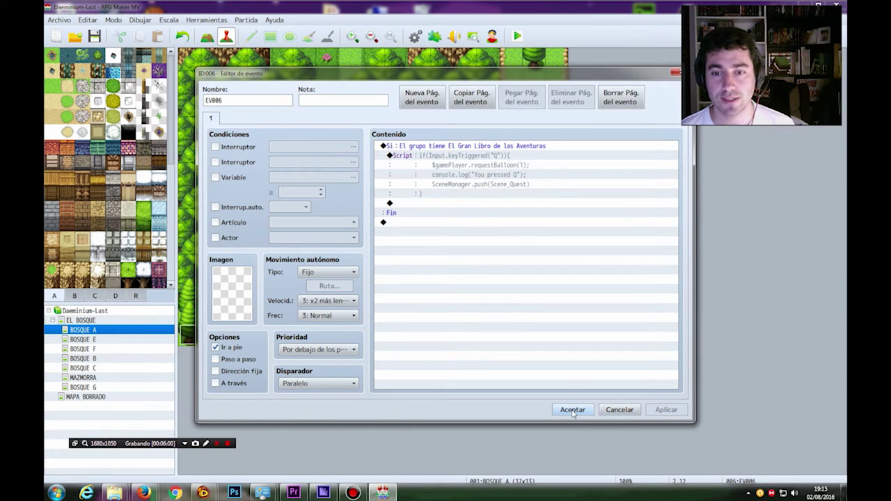
pyautogui.click(573, 410)
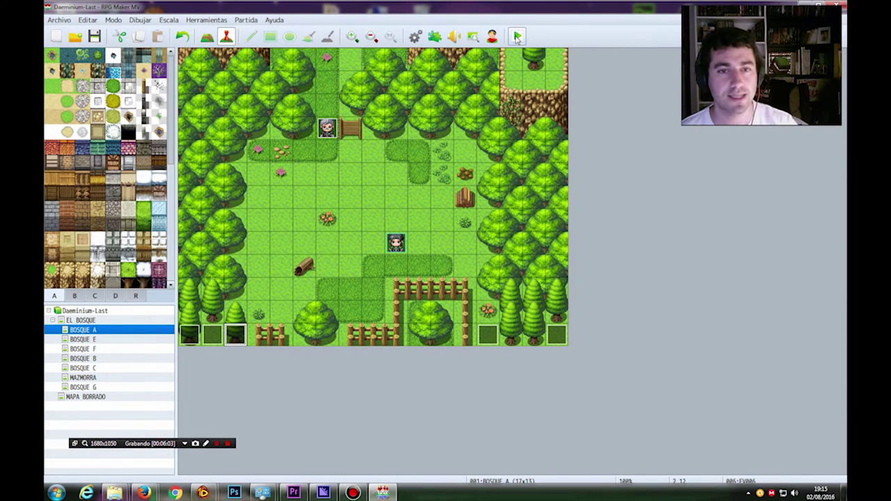
# Launch a playtest, start a new game and advance past the introductory messages about the controls.
pyautogui.click(518, 37)
pyautogui.press('Return')
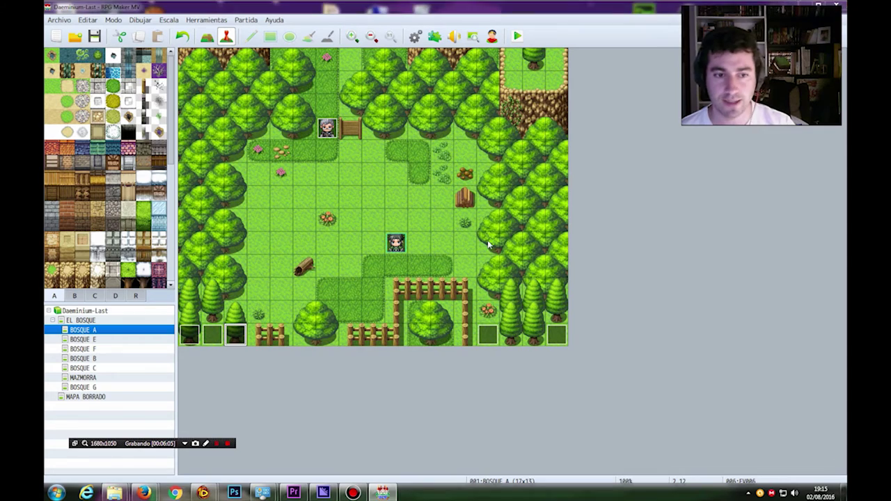
pyautogui.press('Return')
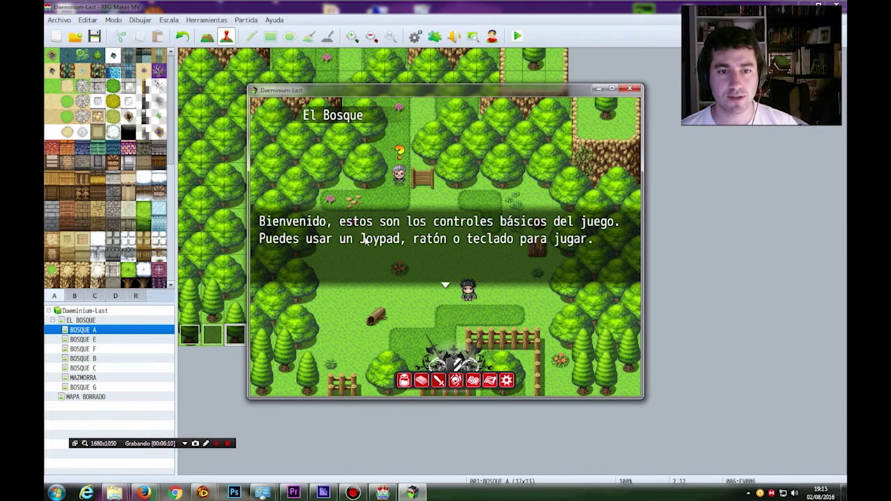
pyautogui.press('Return')
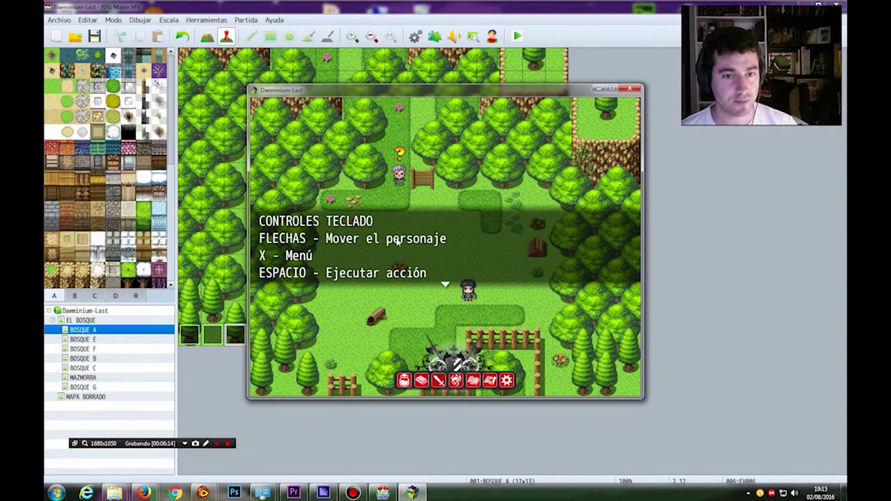
pyautogui.press('Return')
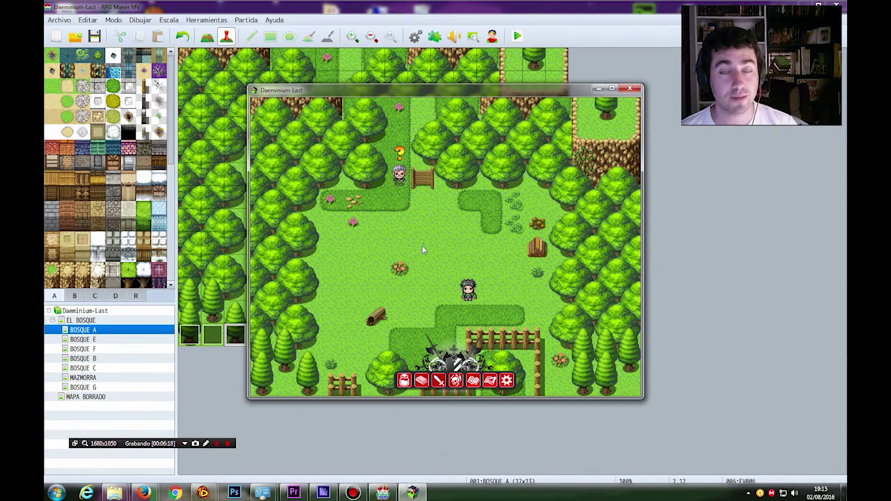
# Walk the character to the grey-haired NPC and advance the conversation to the character naming screen.
pyautogui.click(422, 252)
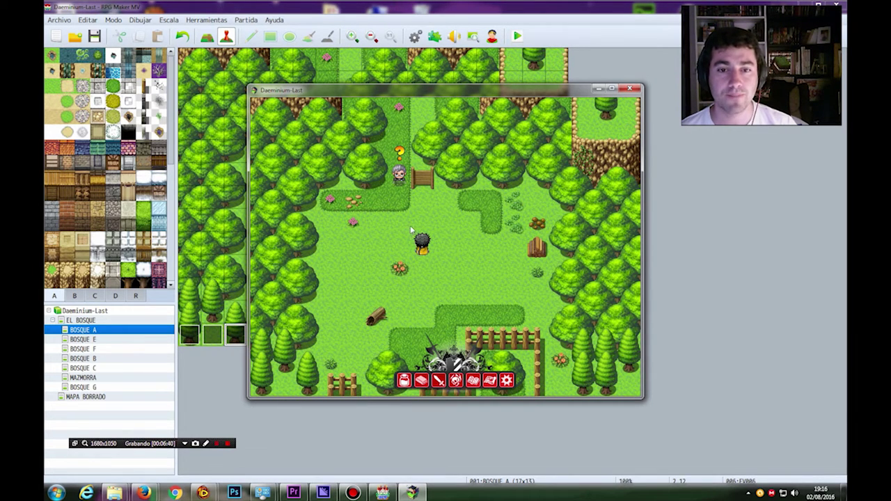
pyautogui.click(427, 269)
pyautogui.click(445, 246)
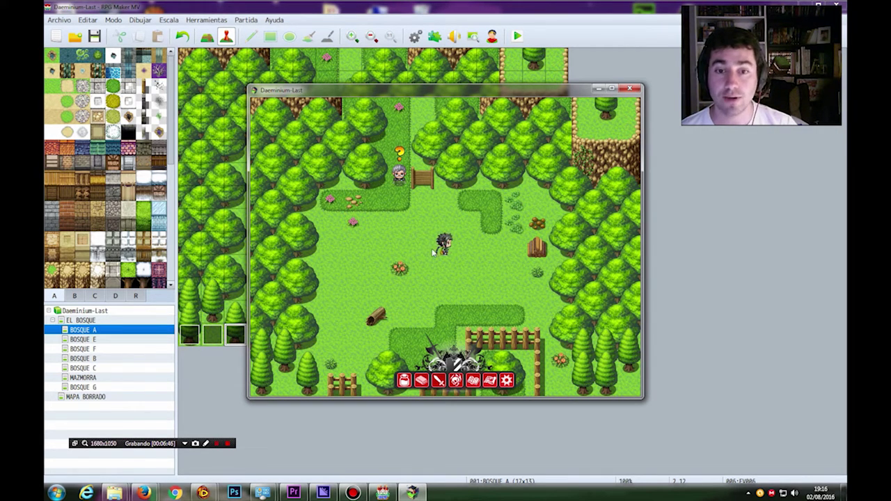
pyautogui.click(421, 249)
pyautogui.click(396, 200)
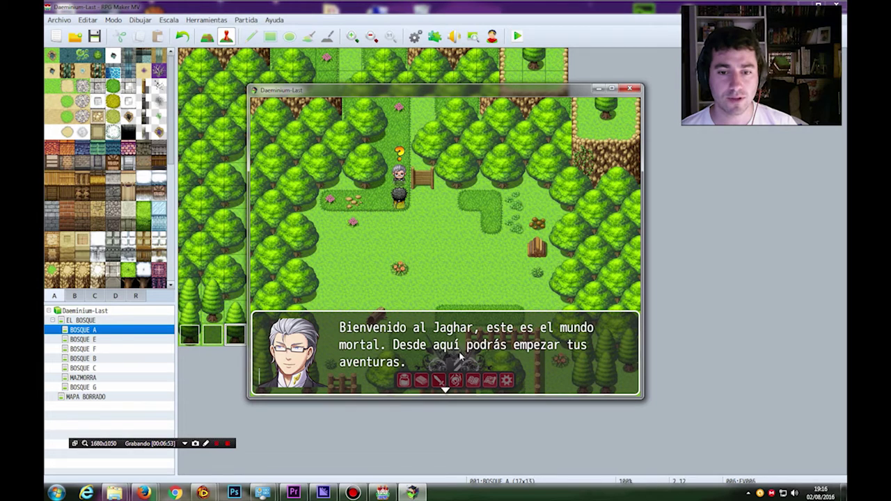
pyautogui.click(404, 355)
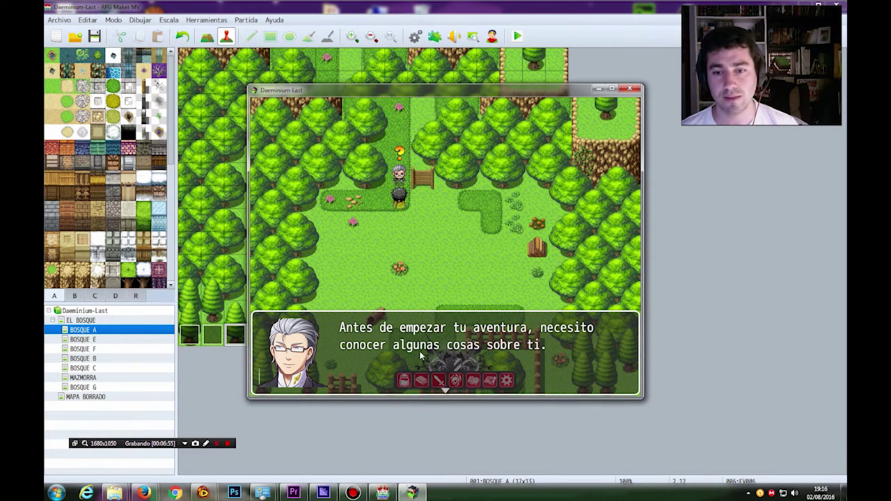
pyautogui.click(454, 352)
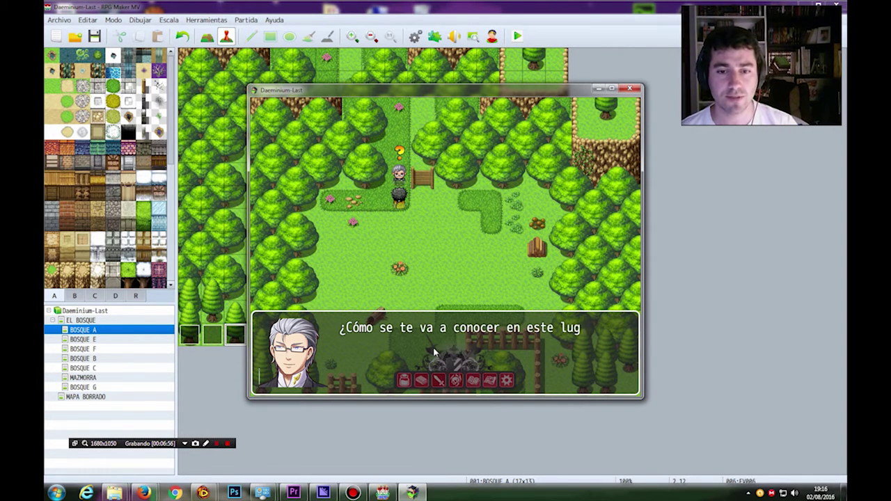
pyautogui.click(435, 352)
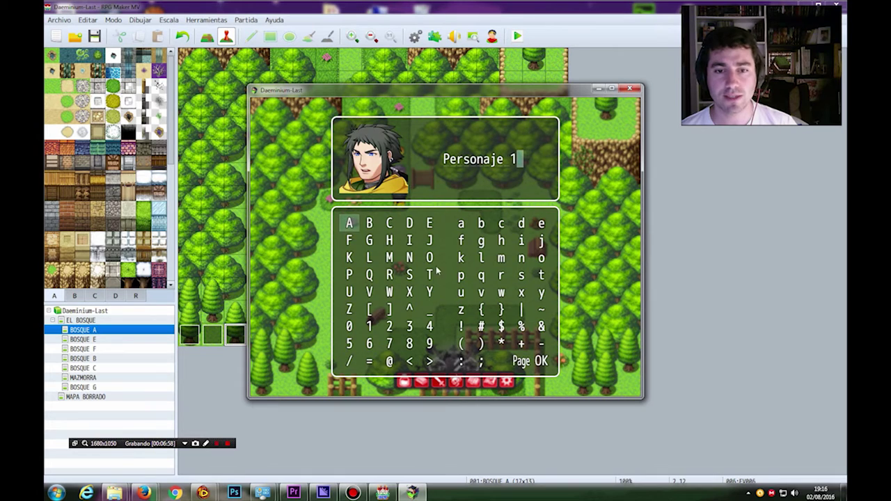
# Clear the default character name, enter Dae instead and confirm it.
pyautogui.rightClick(512, 237)
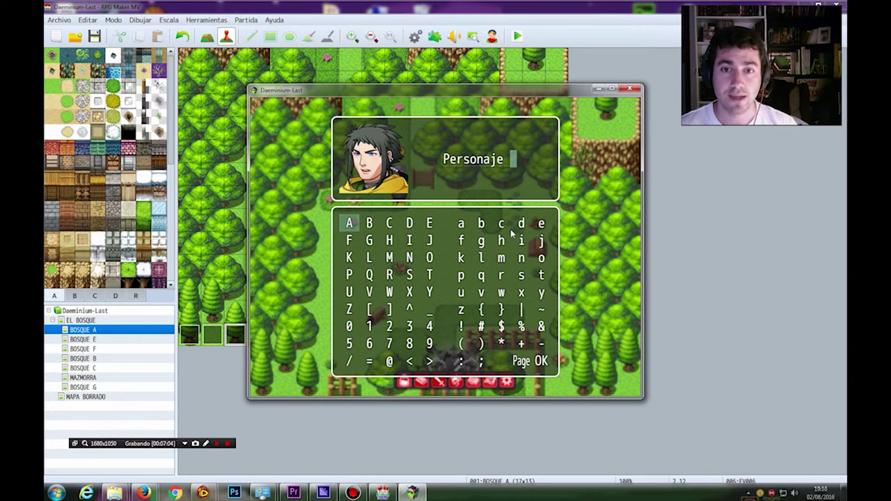
pyautogui.rightClick(512, 237)
pyautogui.rightClick(512, 236)
pyautogui.rightClick(511, 237)
pyautogui.rightClick(511, 237)
pyautogui.rightClick(511, 236)
pyautogui.rightClick(512, 236)
pyautogui.rightClick(511, 237)
pyautogui.rightClick(512, 237)
pyautogui.rightClick(512, 236)
pyautogui.rightClick(512, 237)
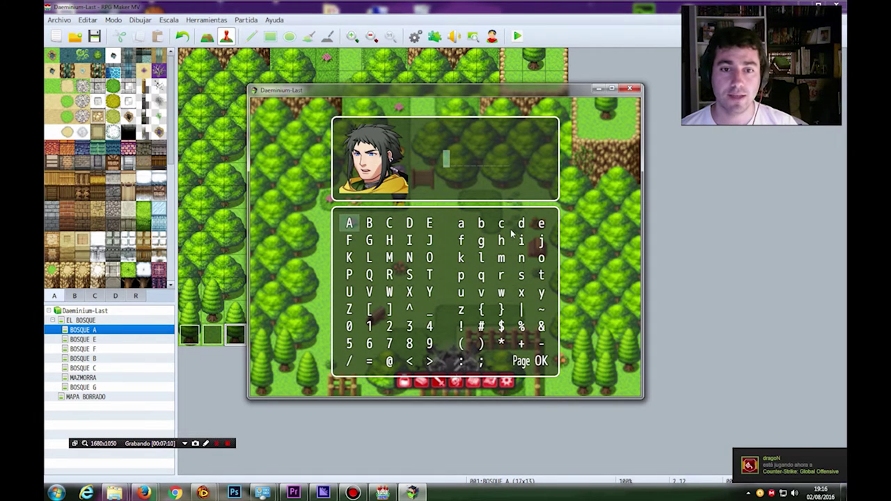
pyautogui.press('shift')
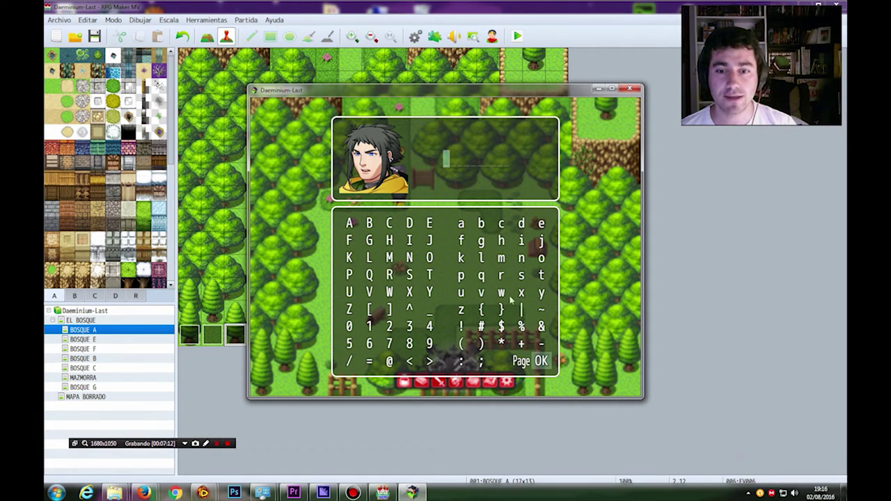
pyautogui.doubleClick(410, 224)
pyautogui.doubleClick(461, 224)
pyautogui.doubleClick(541, 223)
pyautogui.press('shift')
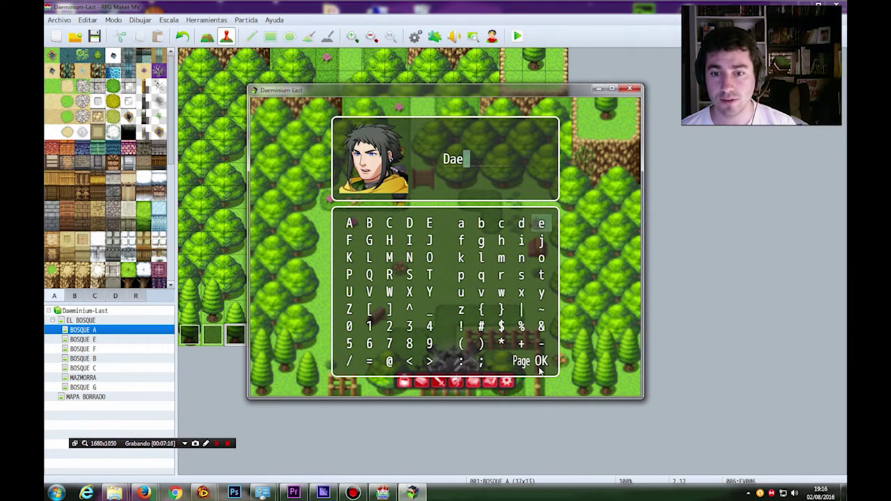
pyautogui.press('Return')
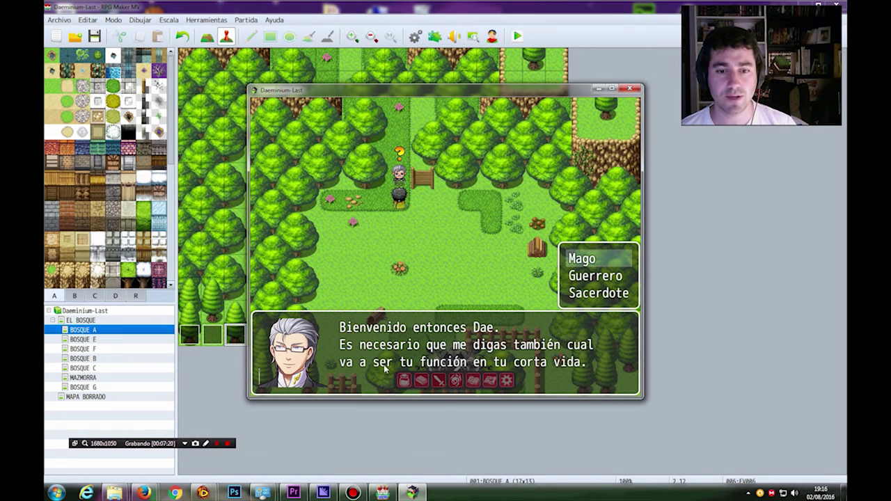
# Choose the Mago class and advance the grey-haired NPC's remaining dialogue through the handover of the adventure book to its end.
pyautogui.click(597, 263)
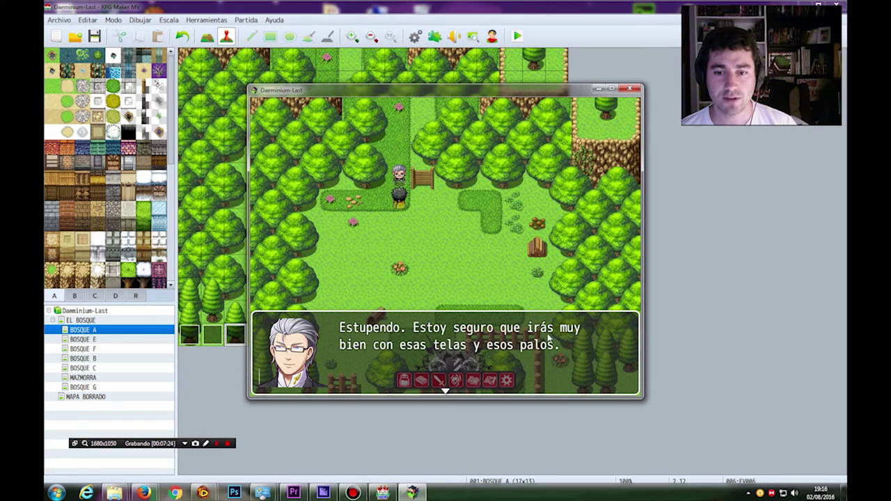
pyautogui.click(429, 348)
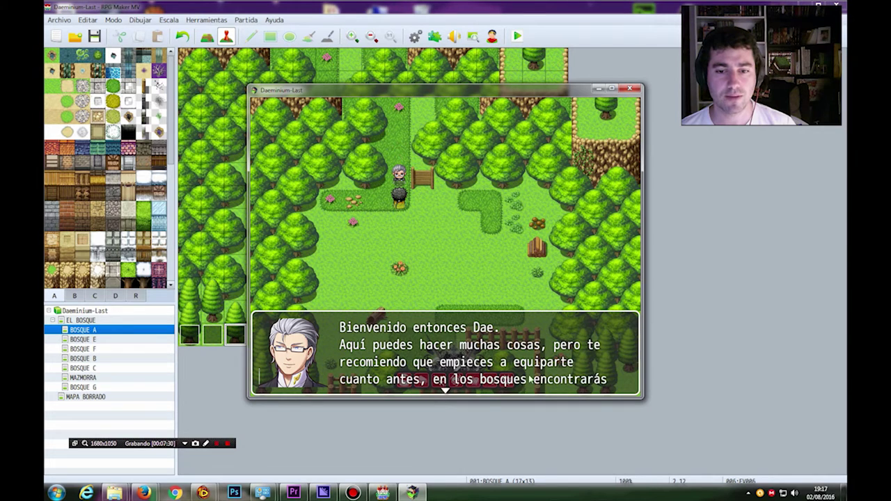
pyautogui.click(593, 373)
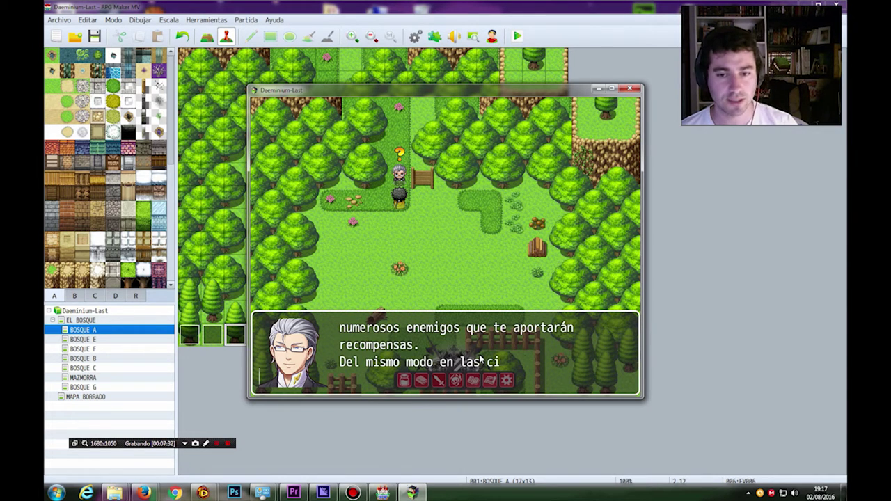
pyautogui.click(478, 359)
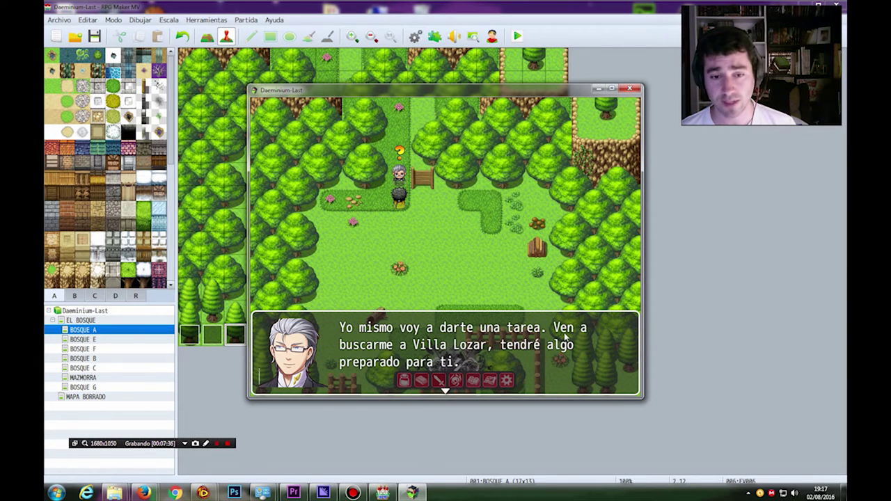
pyautogui.click(496, 358)
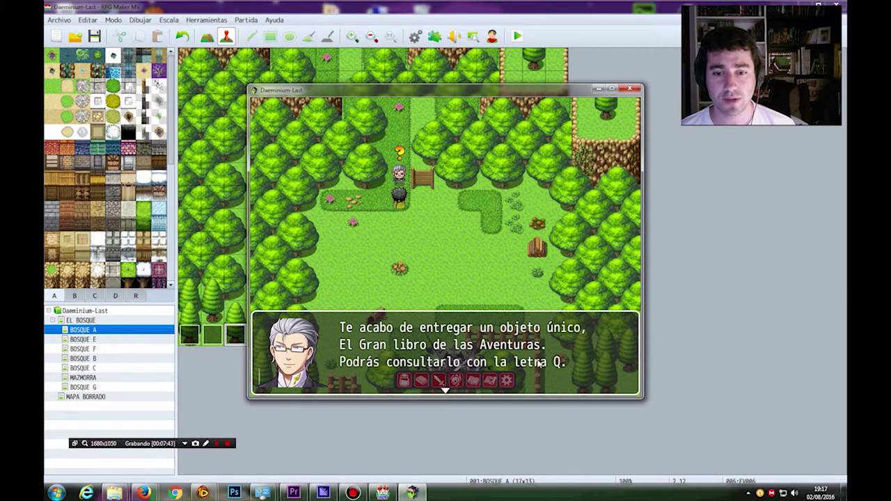
pyautogui.click(514, 357)
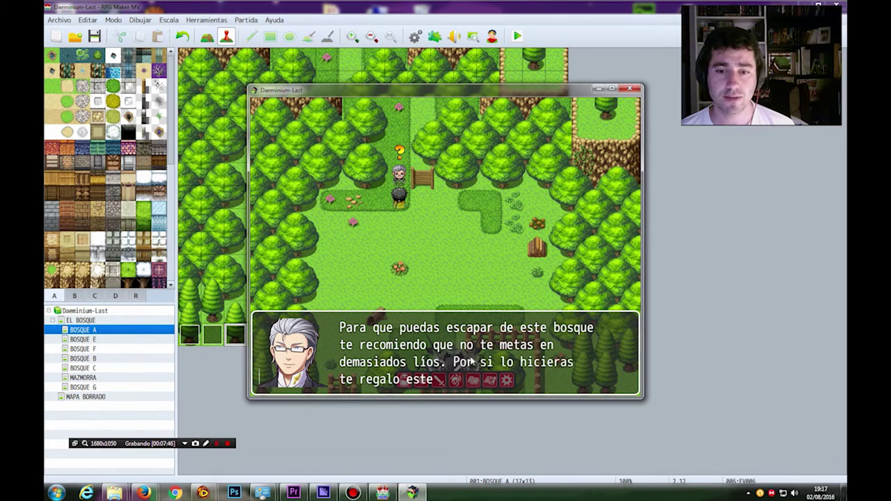
pyautogui.click(509, 355)
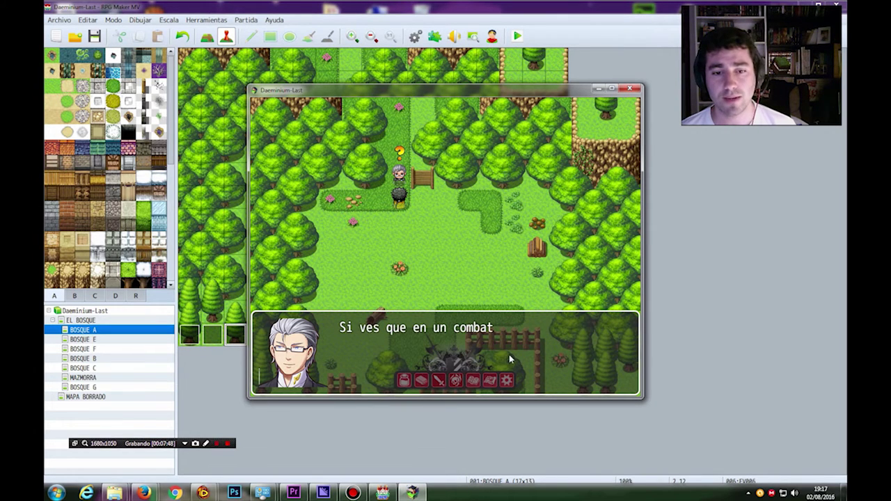
pyautogui.click(502, 354)
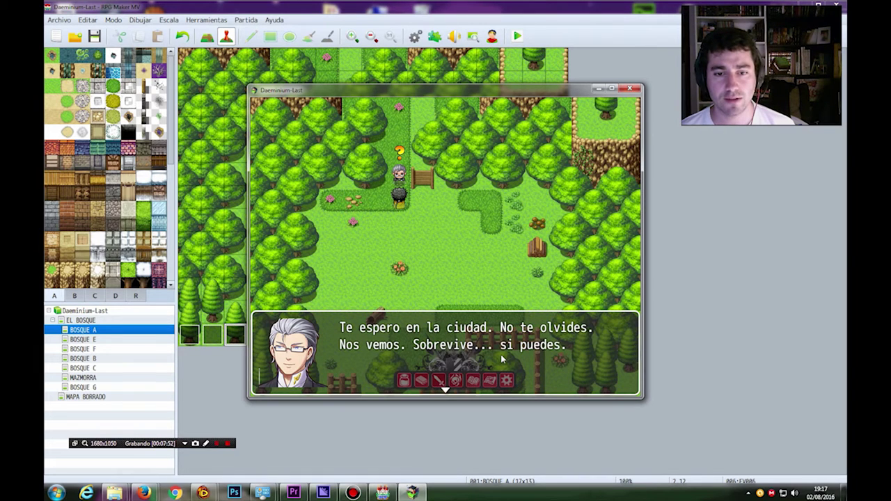
pyautogui.click(502, 358)
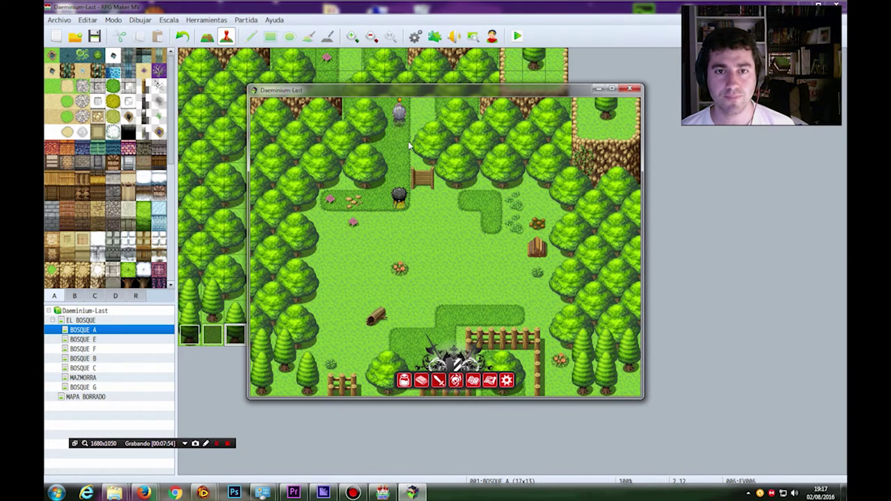
# Test the Q quest log shortcut, check the Tutorial quest Busca a Jairo en VillaLozar, and return to the map.
pyautogui.click(420, 264)
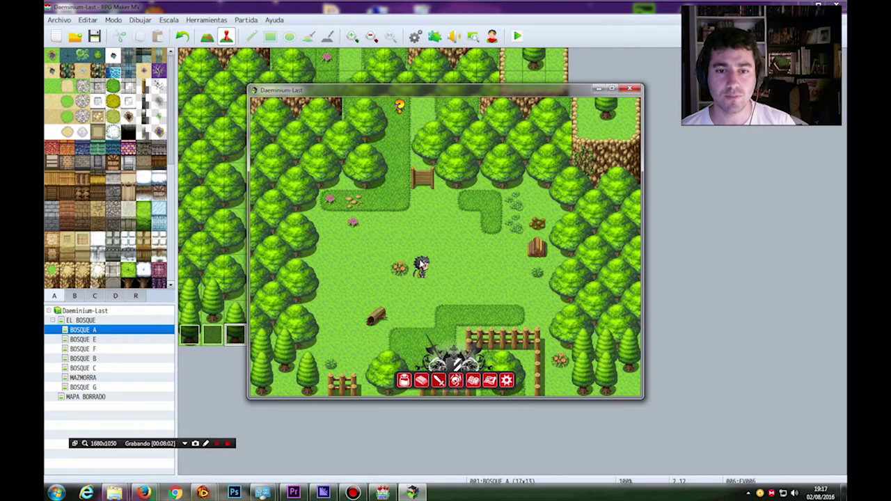
pyautogui.press('q')
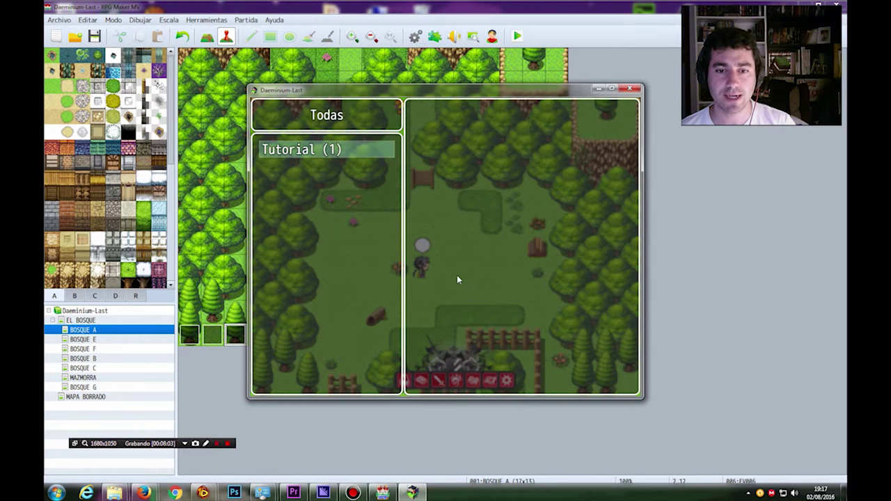
pyautogui.click(305, 154)
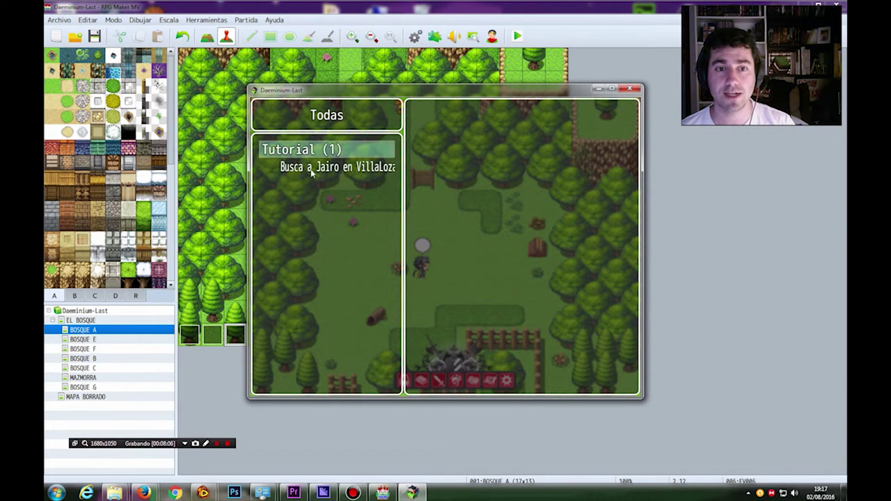
pyautogui.click(315, 170)
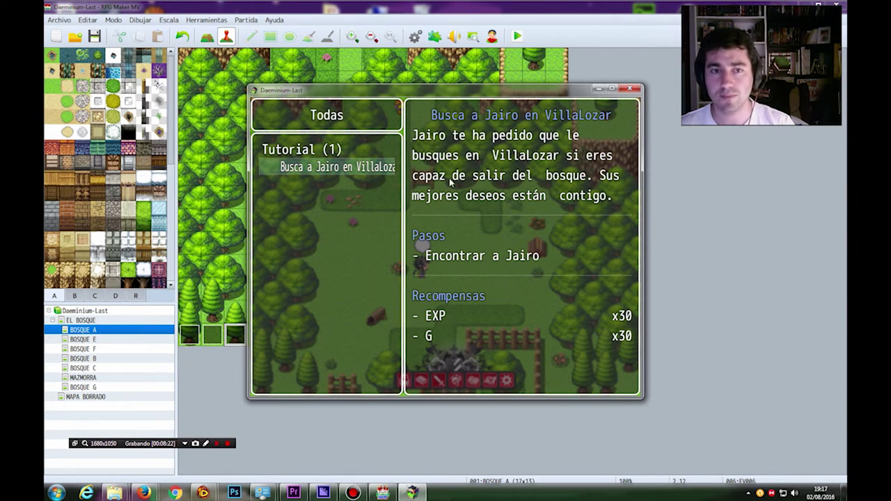
pyautogui.press('Escape')
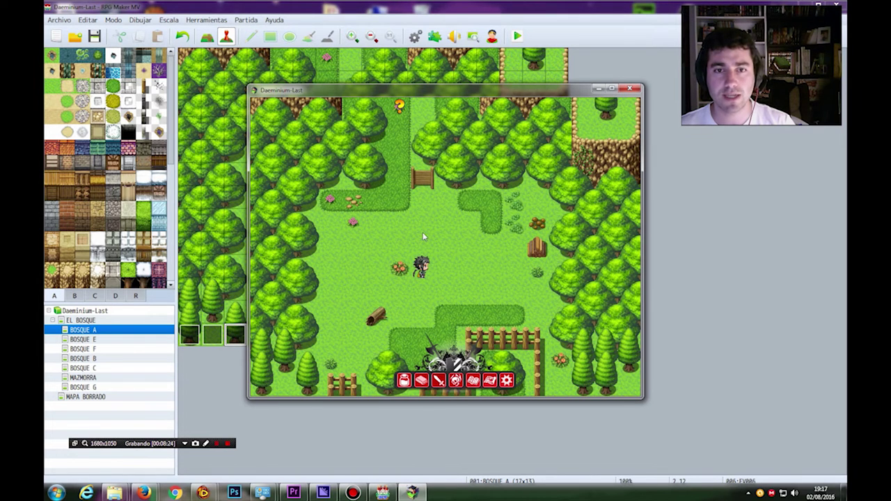
# Check the in-game shortcut bar by repeatedly opening and closing the quest log from it.
pyautogui.click(418, 380)
pyautogui.press('Escape')
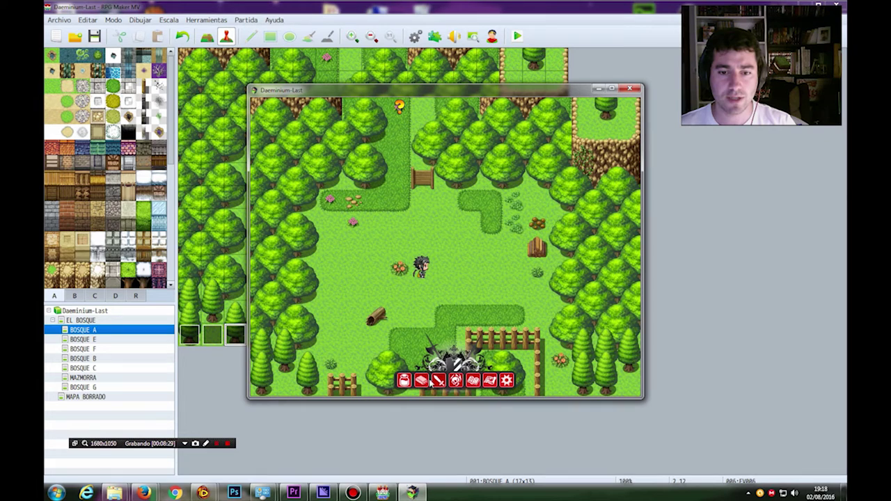
pyautogui.click(474, 381)
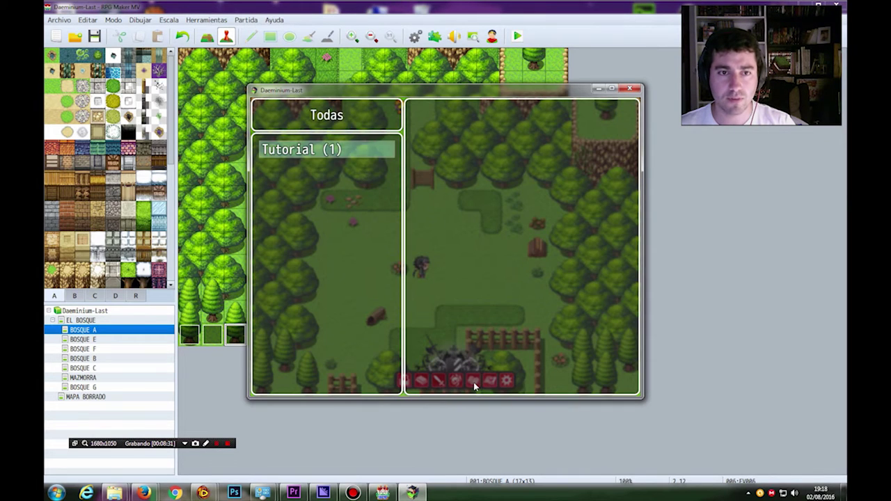
pyautogui.press('Escape')
pyautogui.click(474, 382)
pyautogui.press('Escape')
pyautogui.click(473, 381)
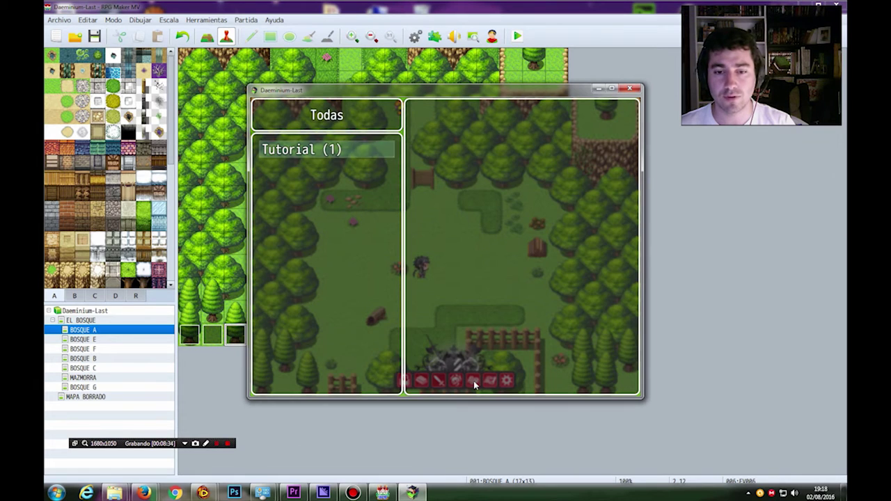
pyautogui.press('Escape')
# Check the inventory for El Gran Libro de las Aventuras, try the next two shortcuts on the in-game bar, and return to the map.
pyautogui.click(405, 381)
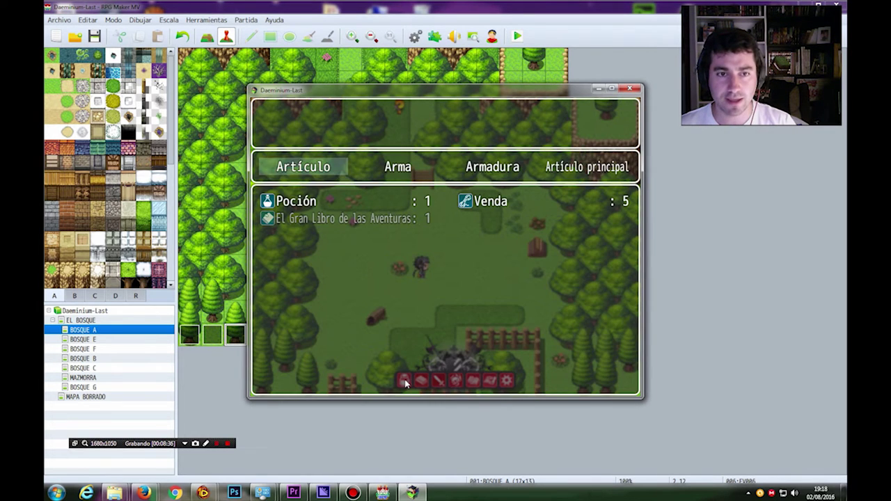
pyautogui.press('Escape')
pyautogui.click(422, 382)
pyautogui.press('Escape')
pyautogui.click(438, 381)
pyautogui.press('Escape')
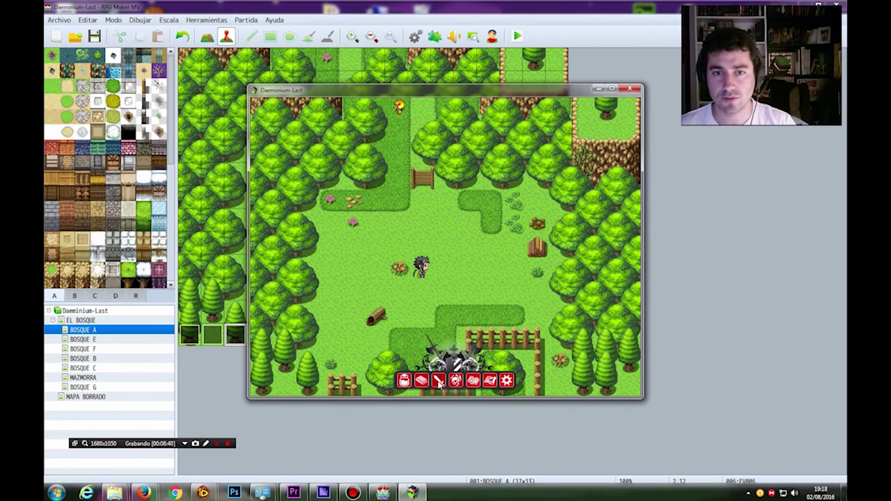
pyautogui.press('Escape')
pyautogui.press('Escape')
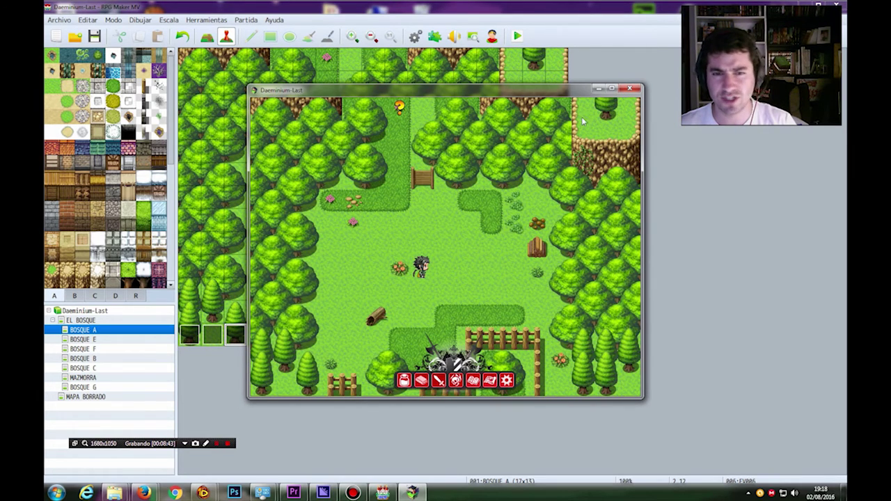
# End the playtest and open the DMV_MapMenuButtons plugin's settings from the list of installed plugins.
pyautogui.click(630, 88)
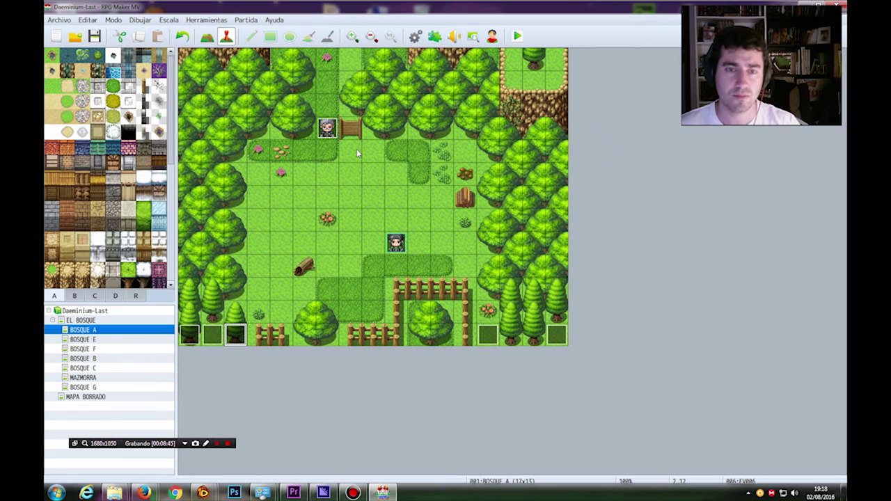
pyautogui.click(434, 37)
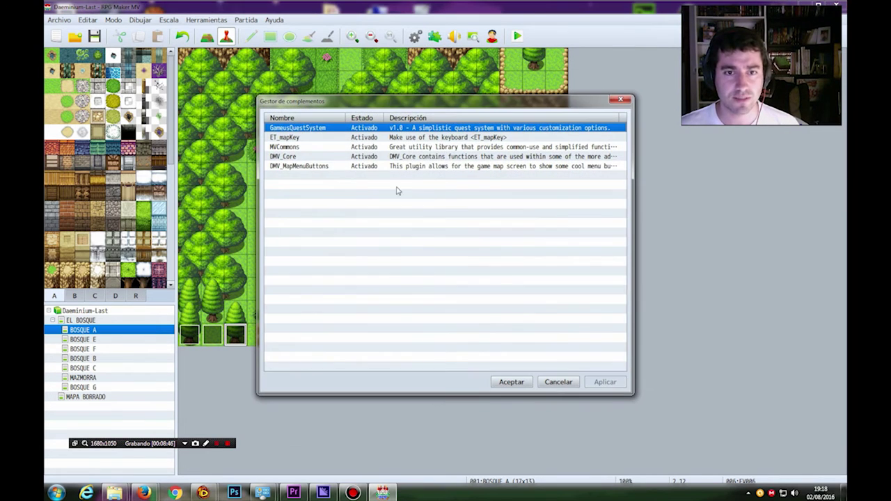
pyautogui.click(300, 167)
pyautogui.rightClick(317, 171)
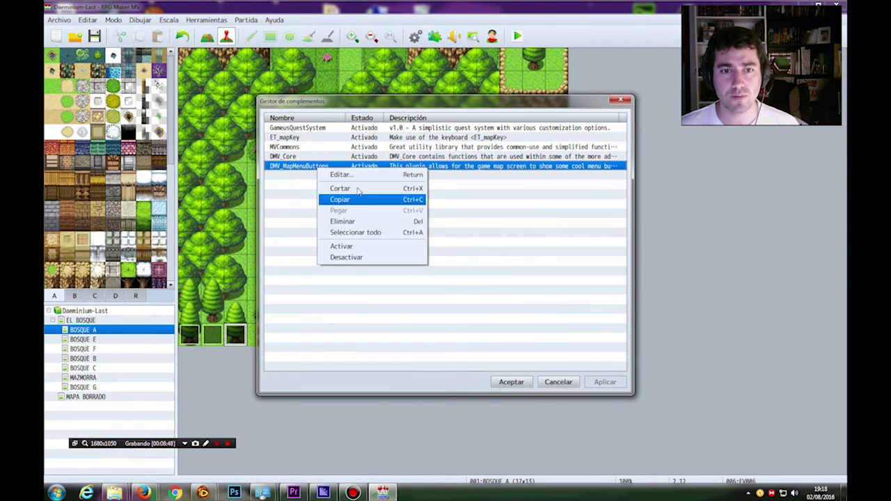
pyautogui.click(325, 175)
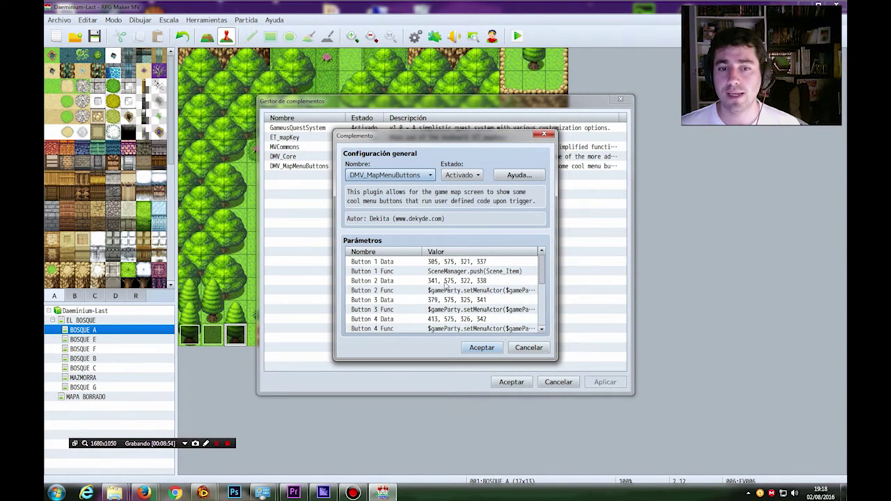
# Examine the x, y, coldIcon and hotIcon values in Button 2 Data and leave the plugin manager without changes.
pyautogui.click(448, 282)
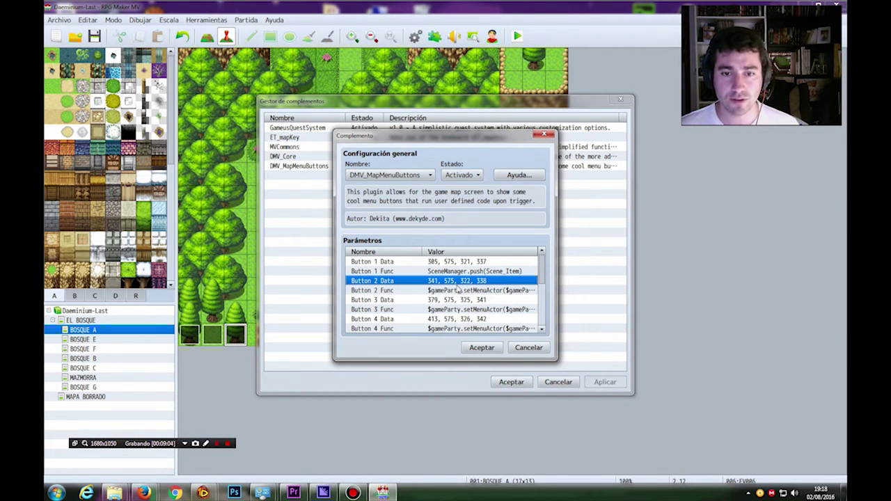
pyautogui.doubleClick(437, 281)
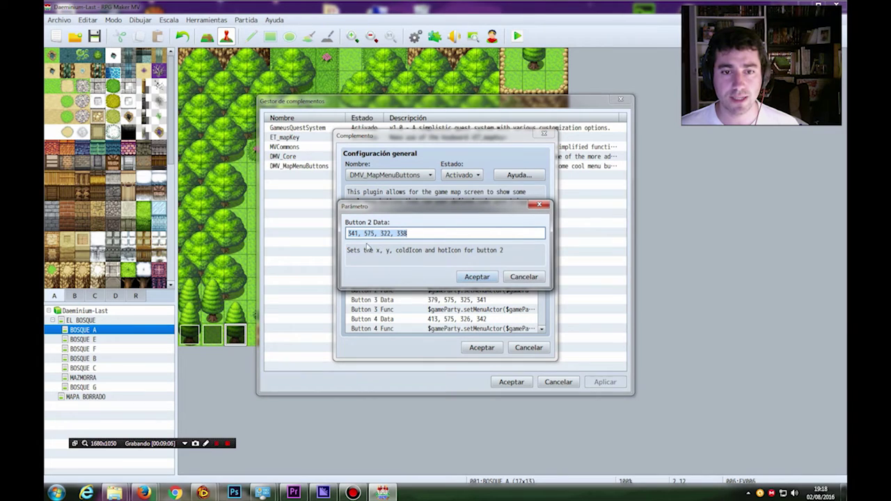
pyautogui.press('End')
pyautogui.moveTo(358, 234); pyautogui.dragTo(341, 236)
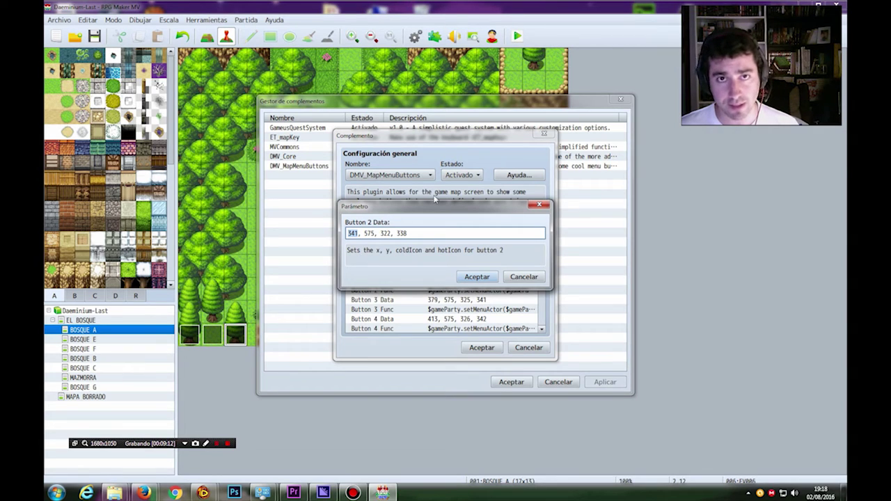
pyautogui.click(365, 234)
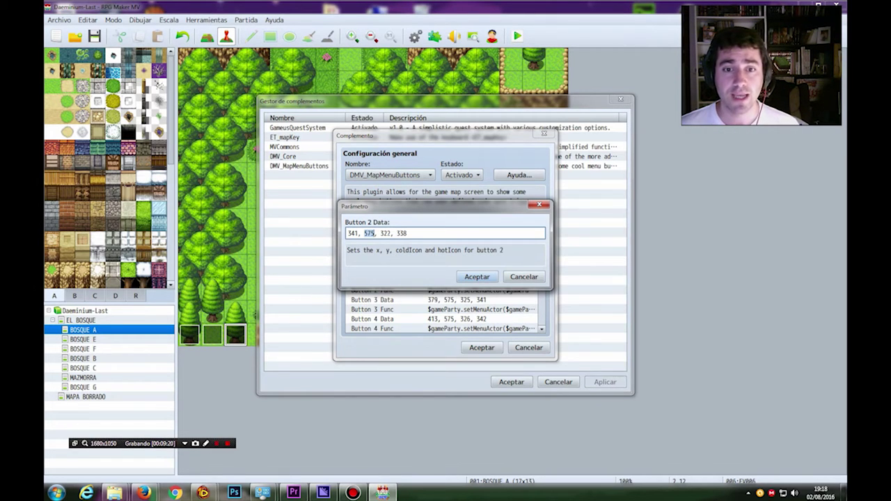
pyautogui.click(383, 234)
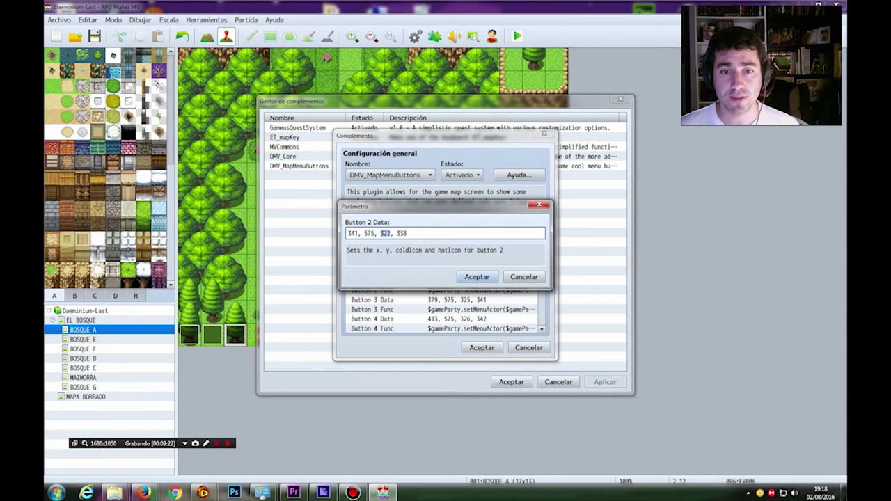
pyautogui.click(401, 233)
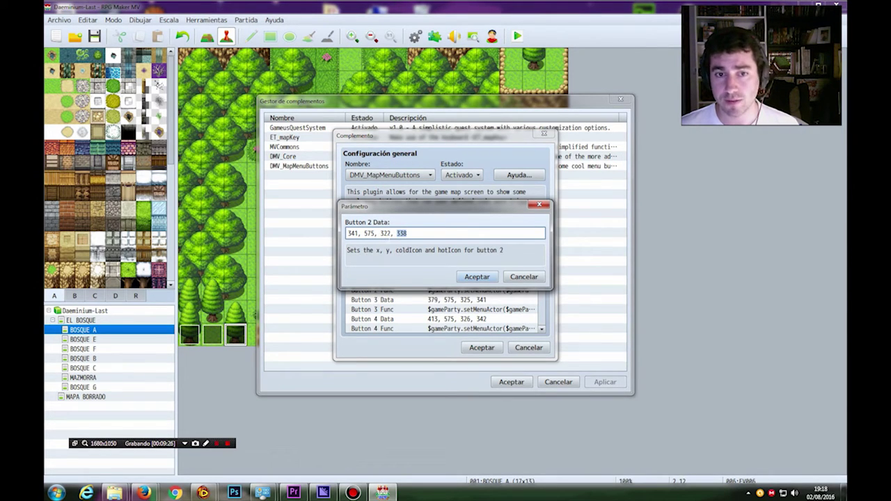
pyautogui.click(400, 233)
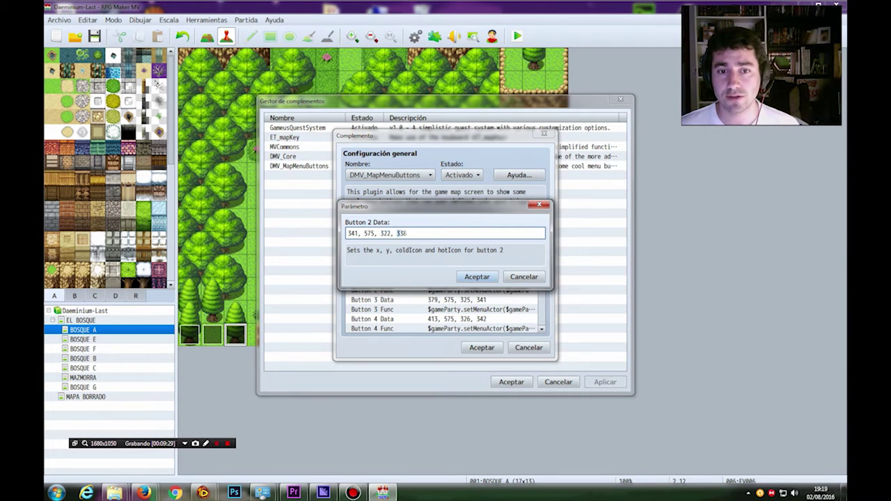
pyautogui.click(524, 276)
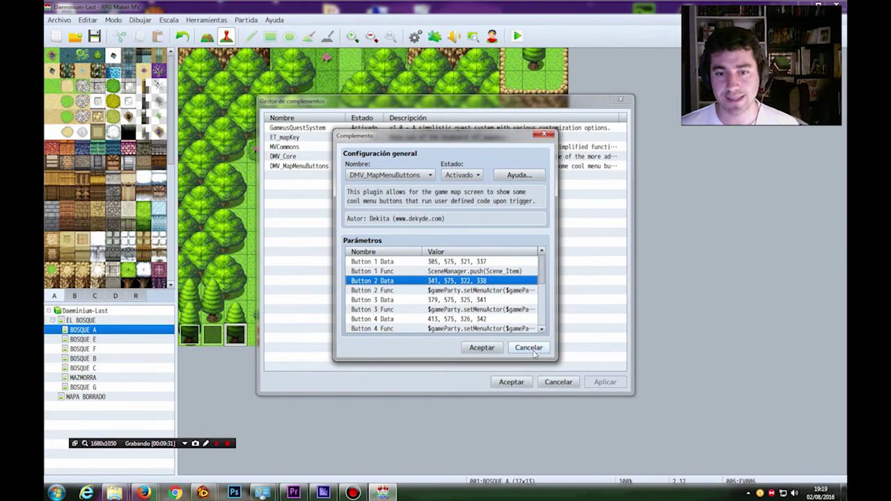
pyautogui.click(532, 349)
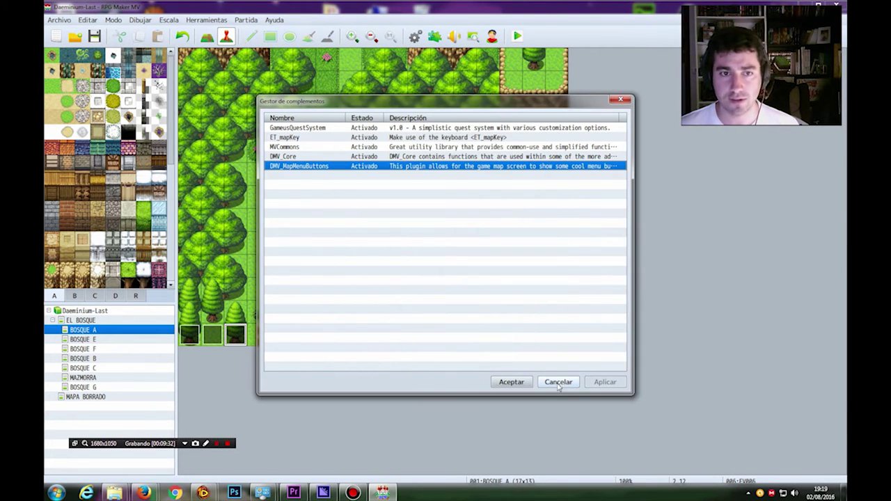
pyautogui.click(558, 383)
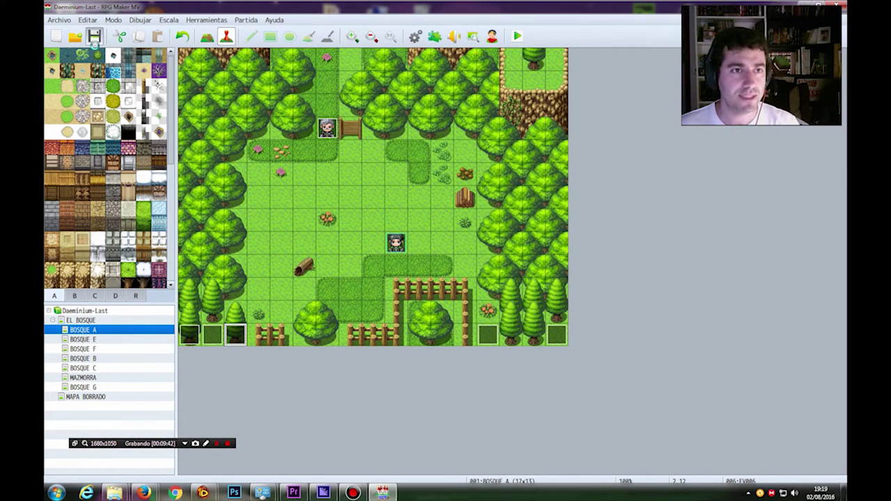
# Review the book condition and the Q key script in event EV006, and close the event.
pyautogui.rightClick(239, 337)
pyautogui.click(262, 346)
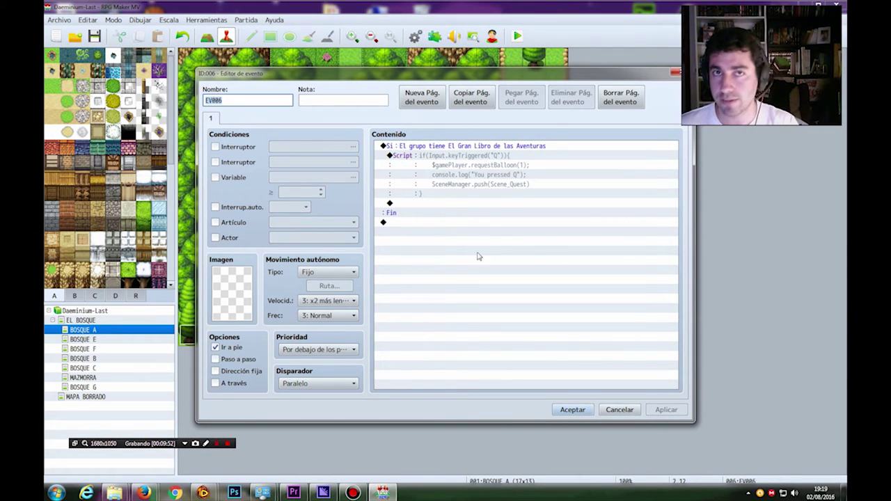
pyautogui.click(674, 71)
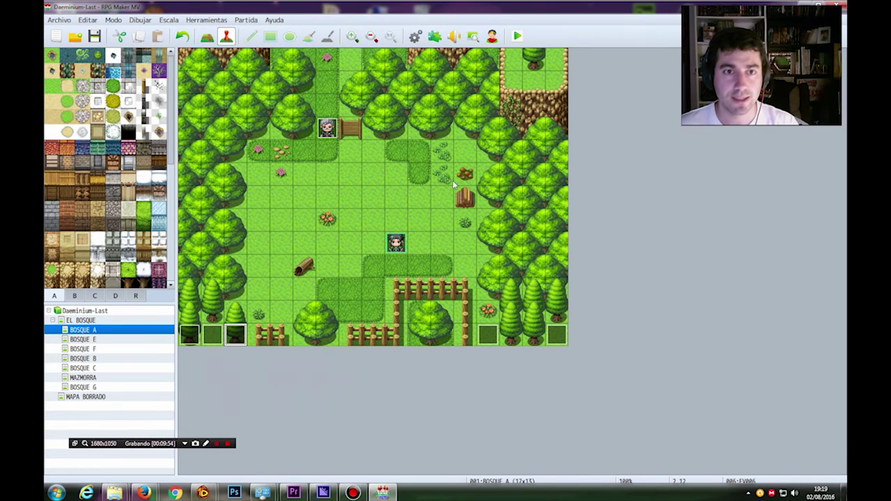
# Compare pages 2 and 3 of the Jairo event, including their self-switch conditions, and close the event.
pyautogui.click(326, 128)
pyautogui.rightClick(325, 126)
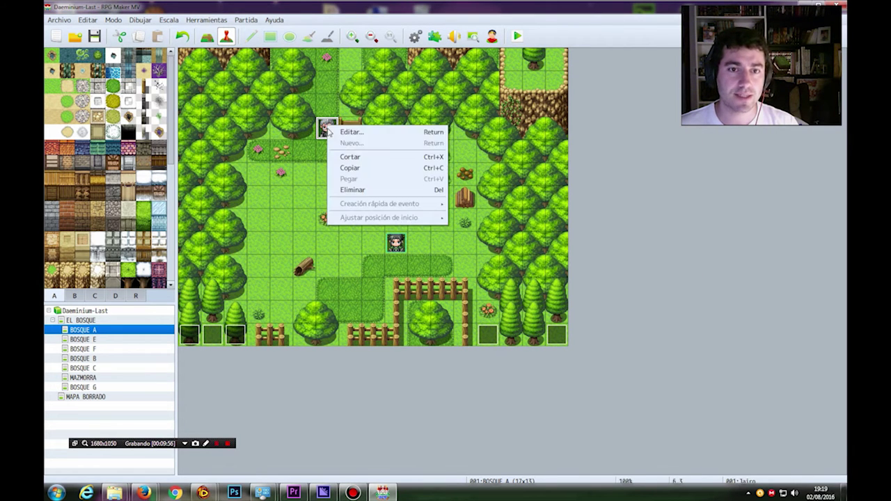
pyautogui.click(348, 132)
pyautogui.click(244, 119)
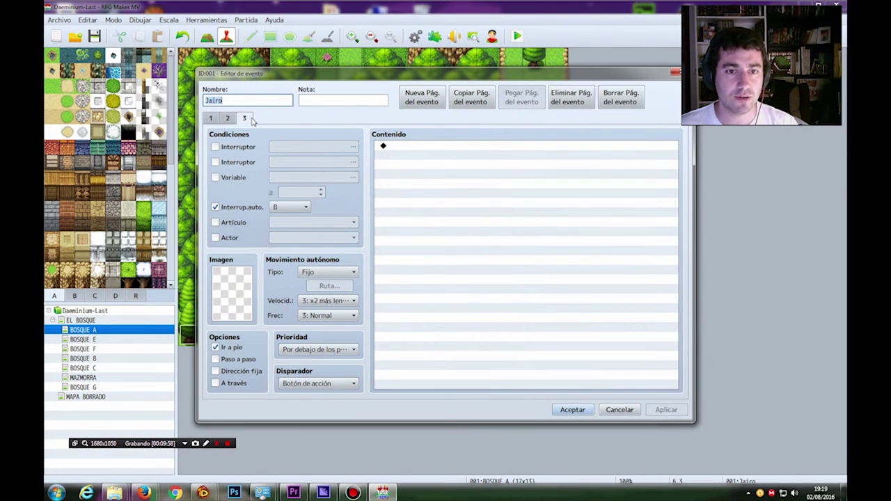
pyautogui.click(227, 118)
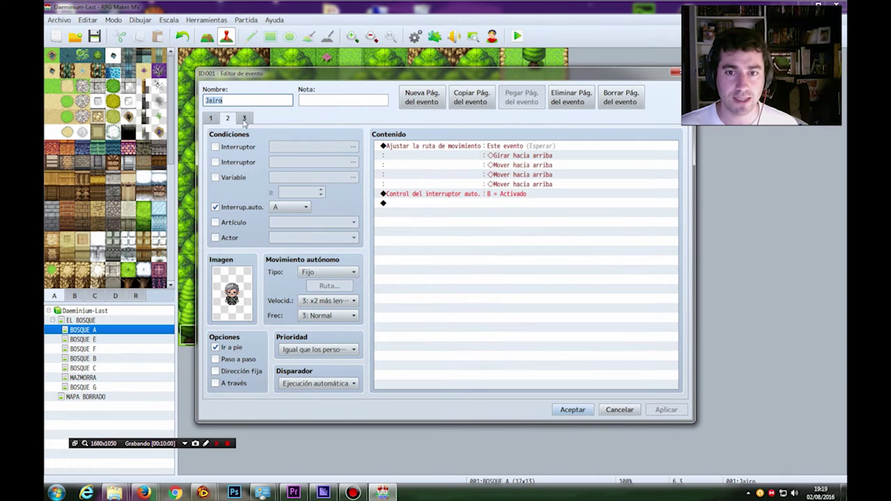
pyautogui.click(244, 119)
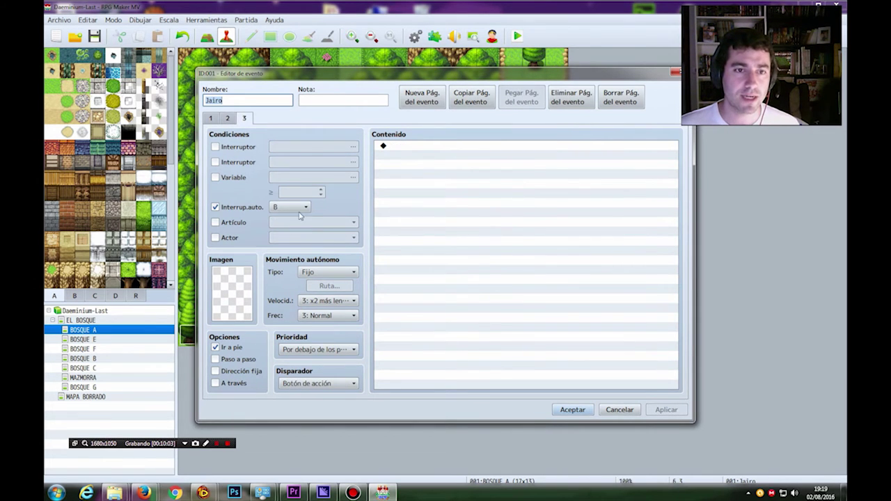
pyautogui.moveTo(402, 72); pyautogui.dragTo(469, 71)
pyautogui.press('Escape')
# Review the command list of the Inicialización event and close it.
pyautogui.rightClick(192, 336)
pyautogui.click(243, 344)
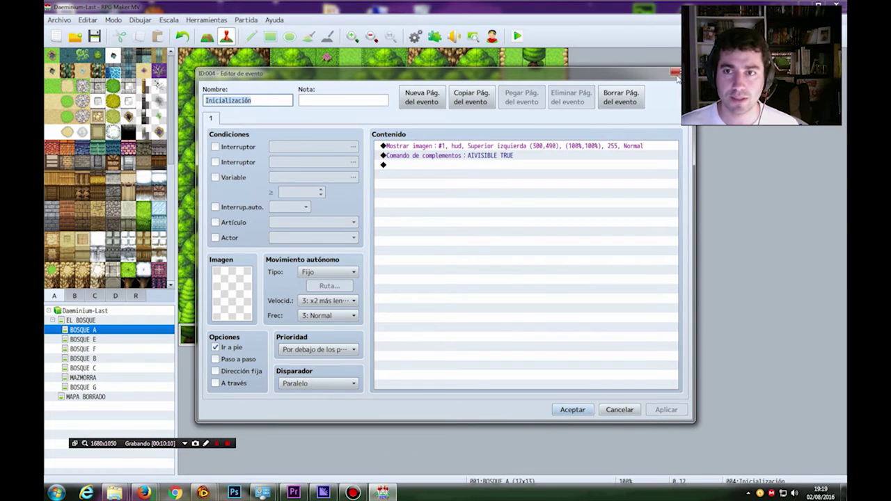
pyautogui.click(675, 72)
# Review the balloon icon command on both pages of the Jairo Misión Nueva event and close it without changes.
pyautogui.rightClick(214, 328)
pyautogui.click(243, 335)
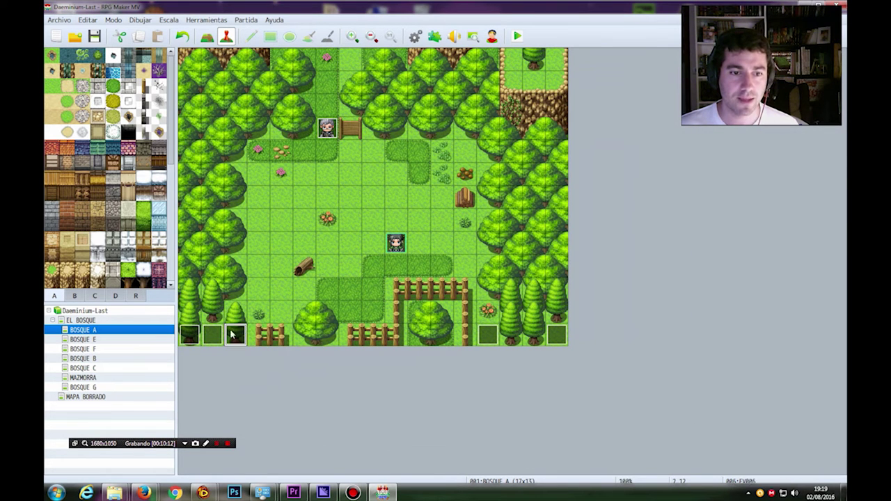
pyautogui.rightClick(210, 332)
pyautogui.click(231, 340)
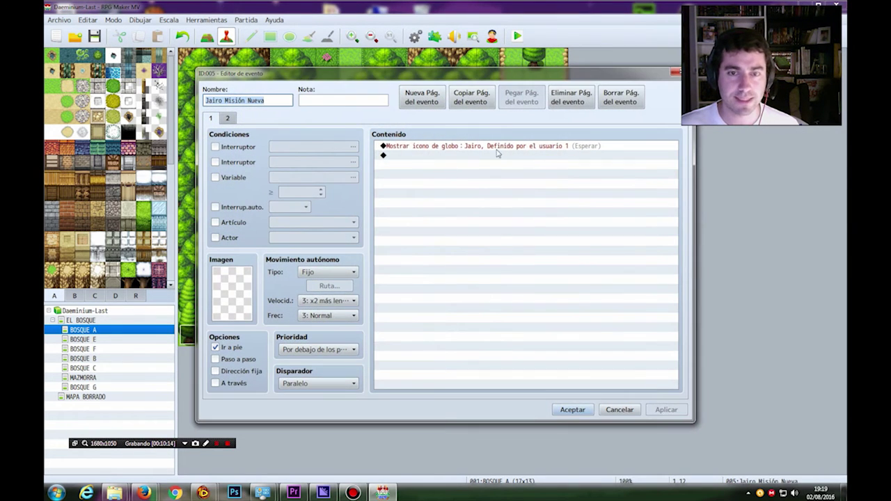
pyautogui.click(516, 147)
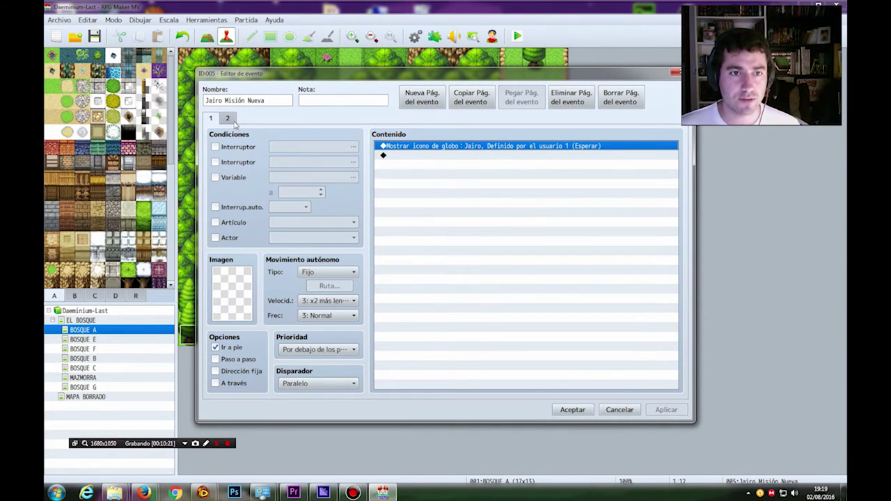
pyautogui.click(234, 122)
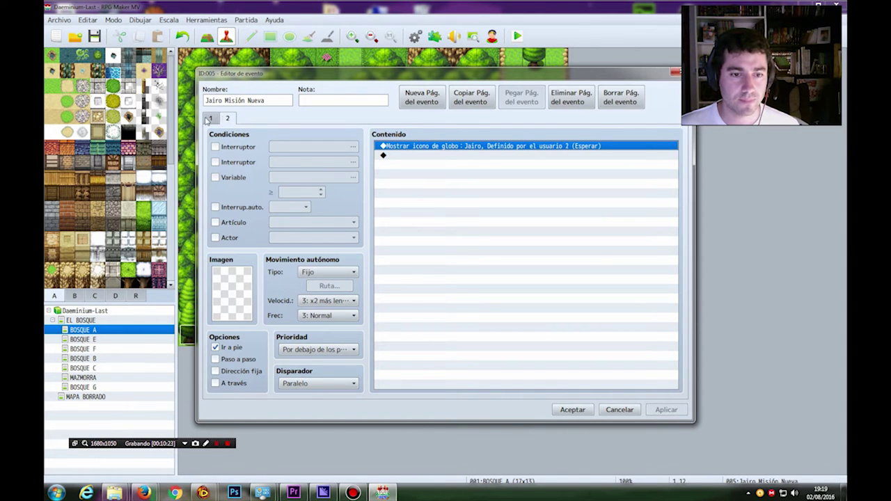
pyautogui.click(208, 120)
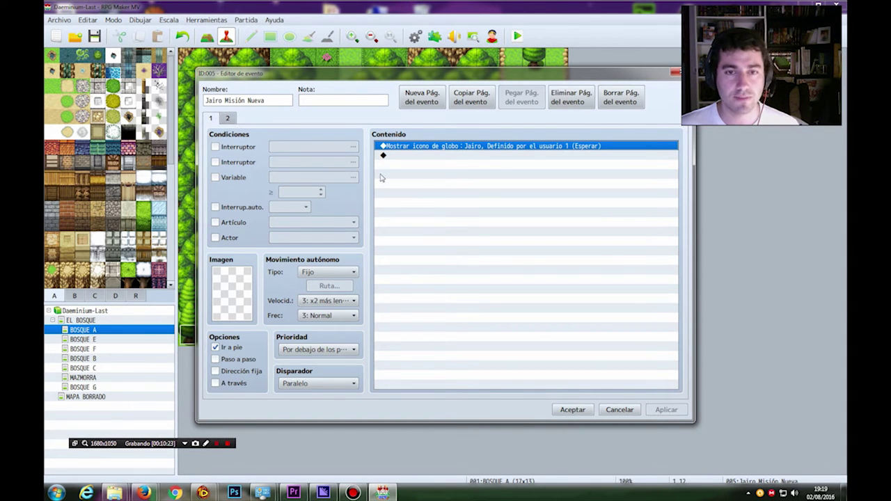
pyautogui.click(619, 410)
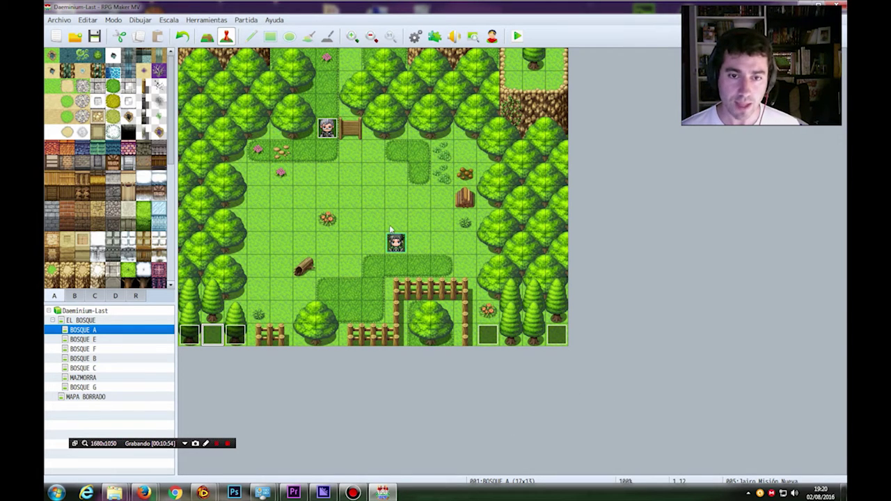
# Read through page 1 of the Jairo event, from the dialogue and Quest Add 1 command to the final self-switch, and close it.
pyautogui.click(327, 132)
pyautogui.rightClick(327, 131)
pyautogui.click(360, 139)
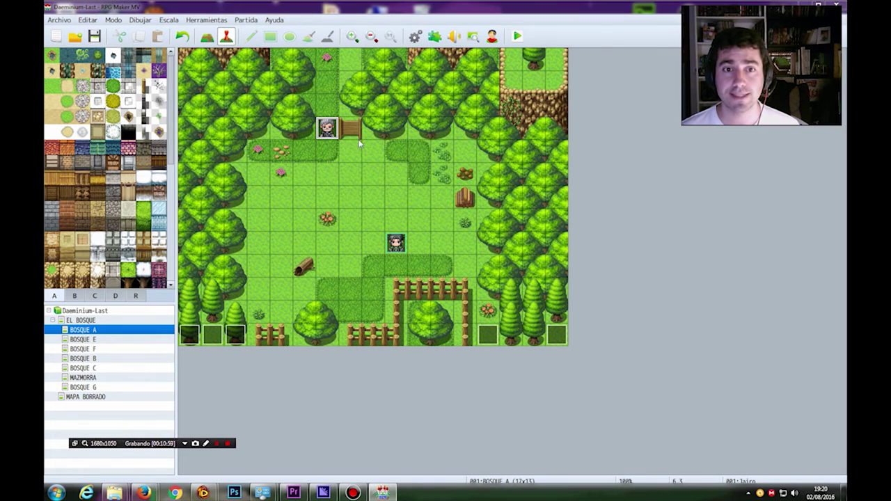
pyautogui.scroll(-5, 458, 293)
pyautogui.scroll(-8, 458, 292)
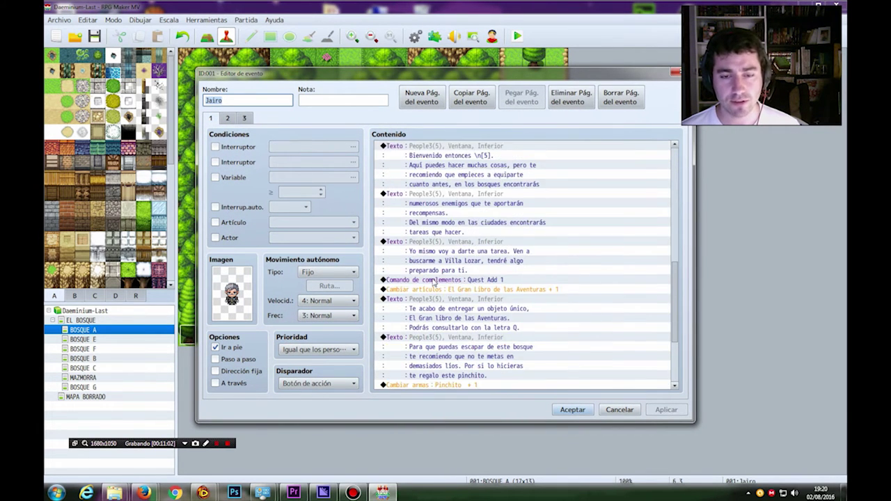
pyautogui.scroll(-2, 435, 281)
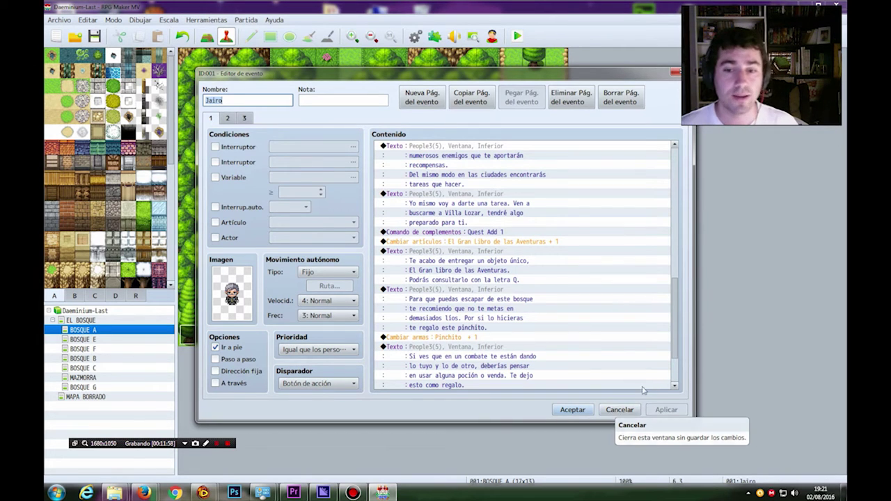
pyautogui.scroll(-1, 674, 343)
pyautogui.scroll(-2, 674, 343)
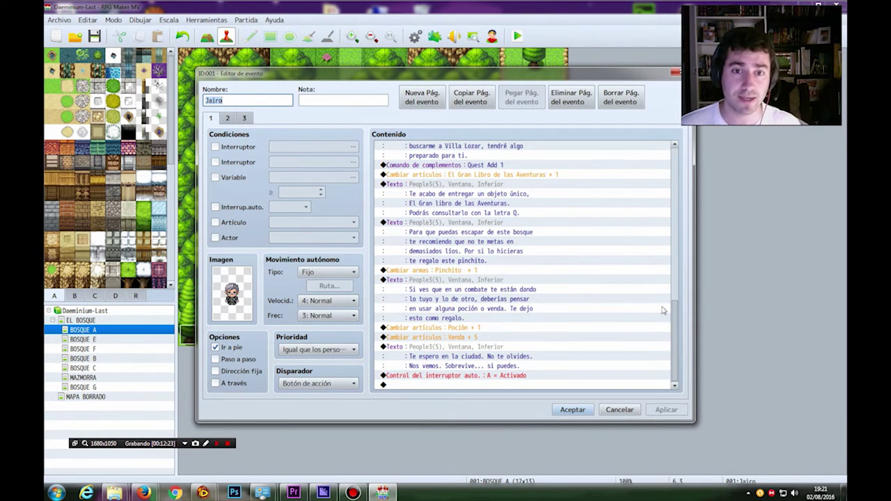
pyautogui.press('Return')
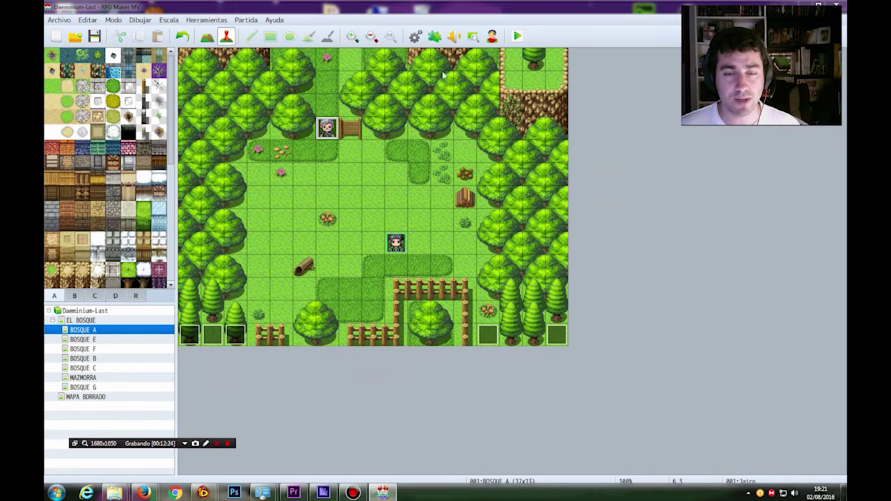
# Read the GameusQuestSystem help on plugin commands and the completed, failed and inProgress script calls, and close the plugin manager without changes.
pyautogui.click(435, 36)
pyautogui.doubleClick(305, 128)
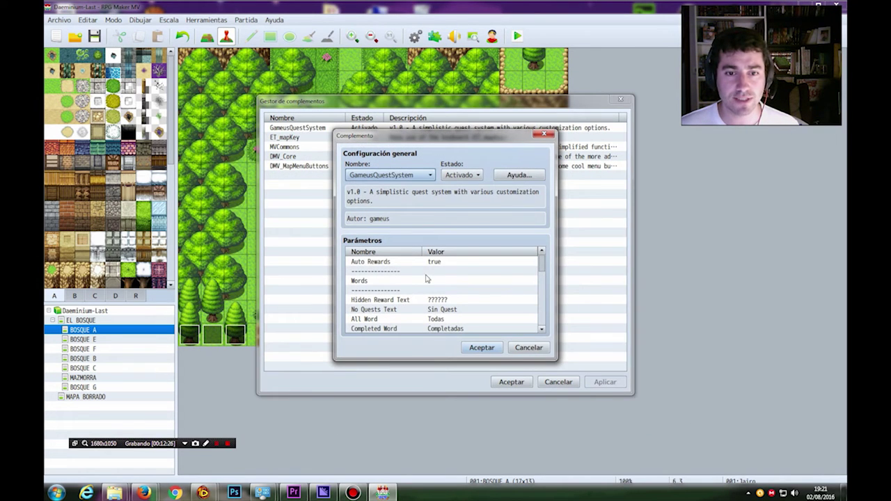
pyautogui.click(515, 176)
pyautogui.scroll(-10, 446, 240)
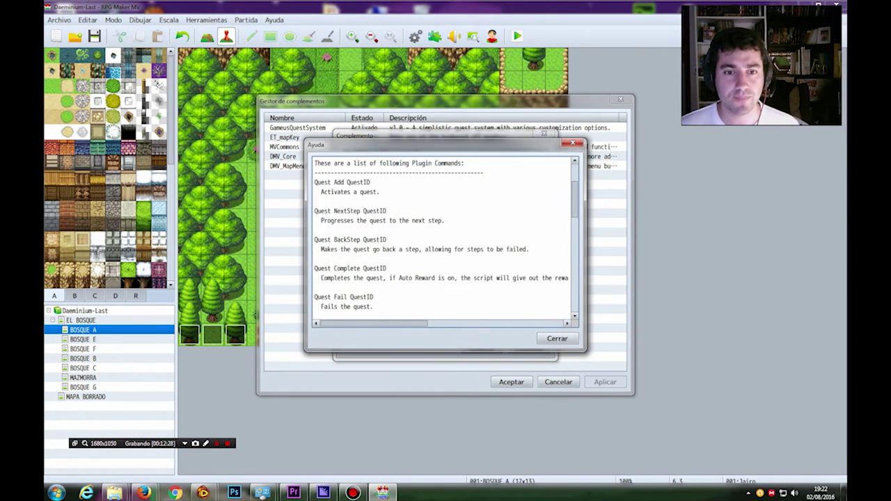
pyautogui.scroll(-2, 445, 239)
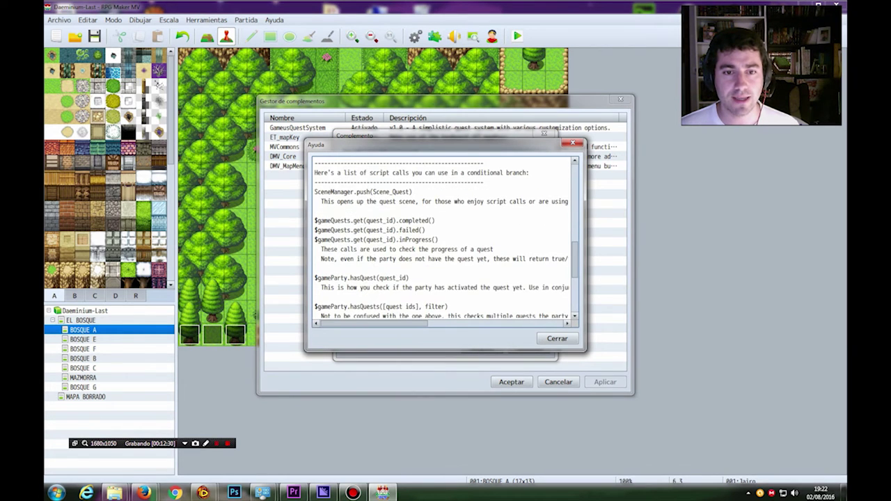
pyautogui.moveTo(435, 220); pyautogui.dragTo(315, 220)
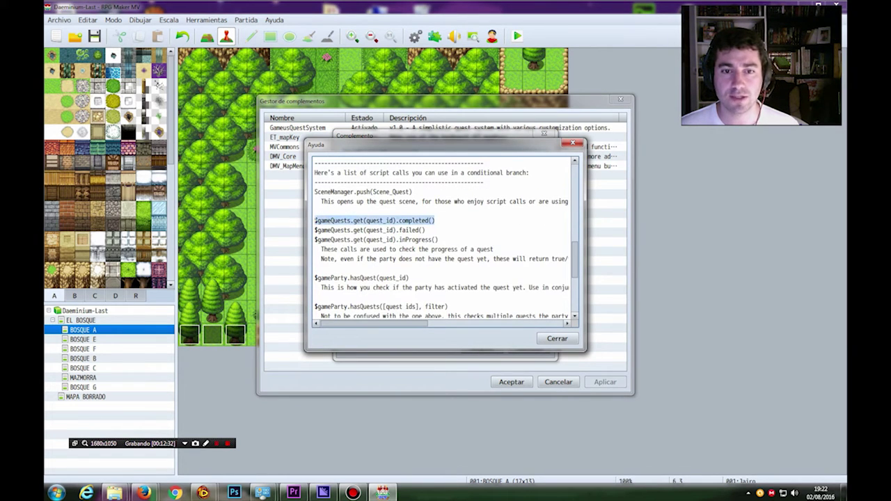
pyautogui.moveTo(425, 230); pyautogui.dragTo(294, 241)
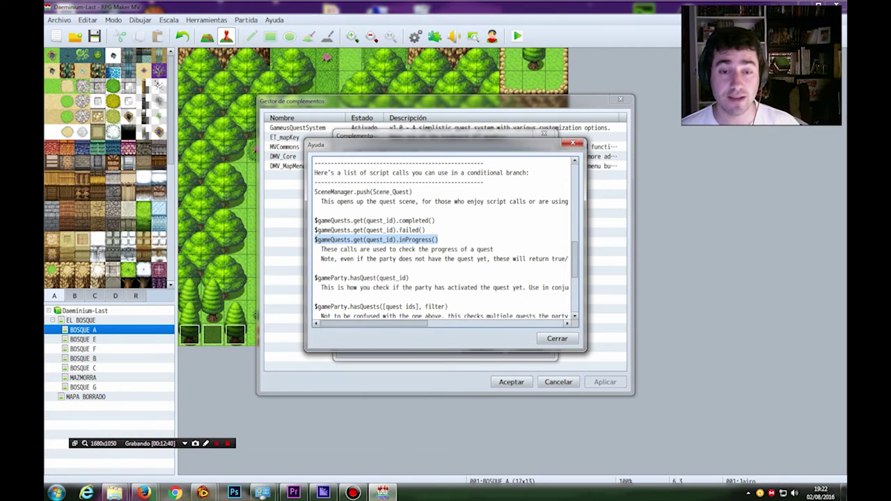
pyautogui.click(557, 338)
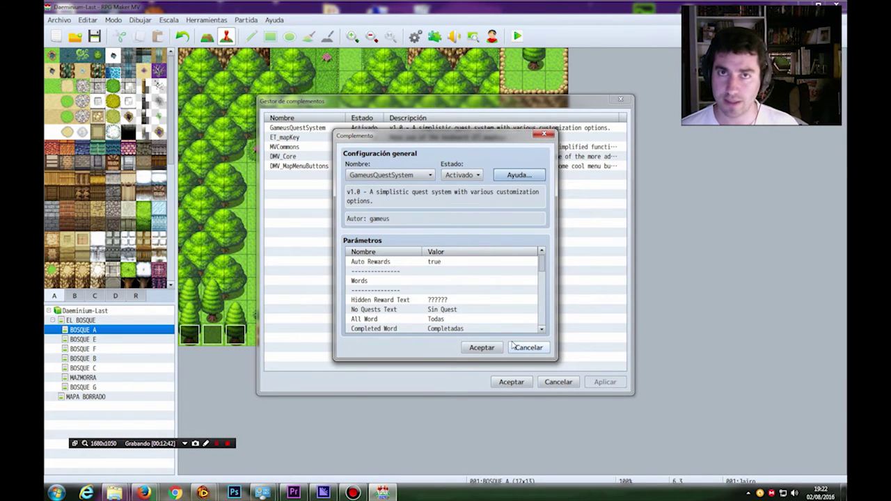
pyautogui.click(539, 346)
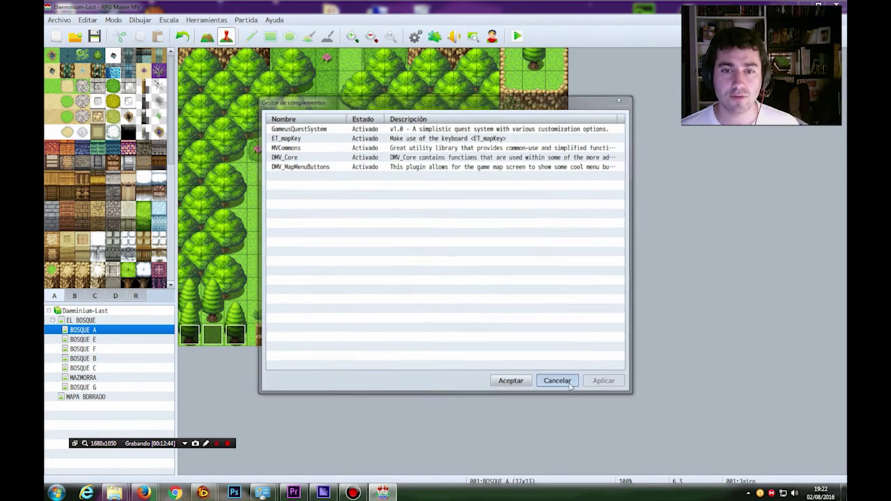
pyautogui.click(559, 382)
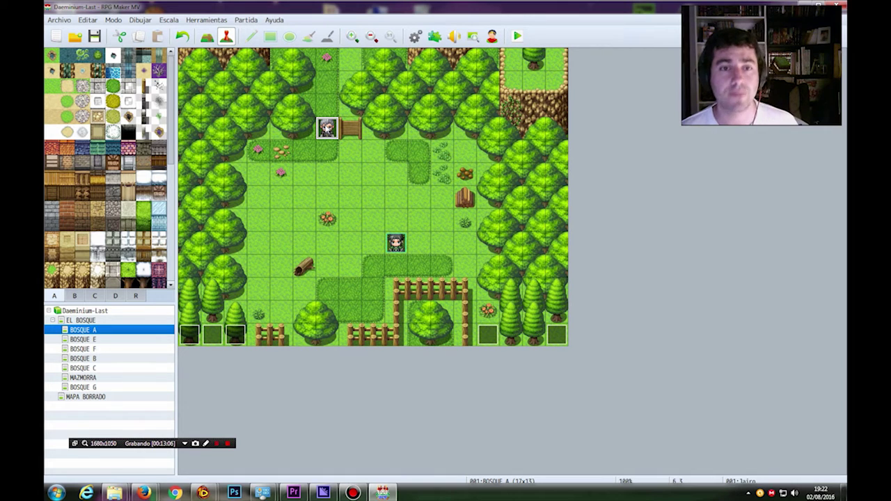
# Open the Jairo event and locate the Quest Add 1 plugin command in the page 1 command list.
pyautogui.rightClick(327, 130)
pyautogui.click(364, 138)
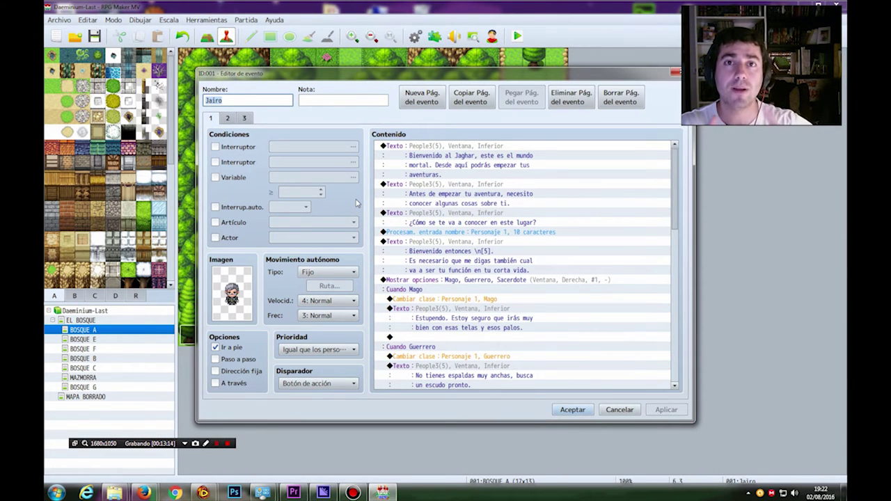
pyautogui.click(488, 318)
pyautogui.scroll(-4, 480, 316)
pyautogui.scroll(-7, 471, 316)
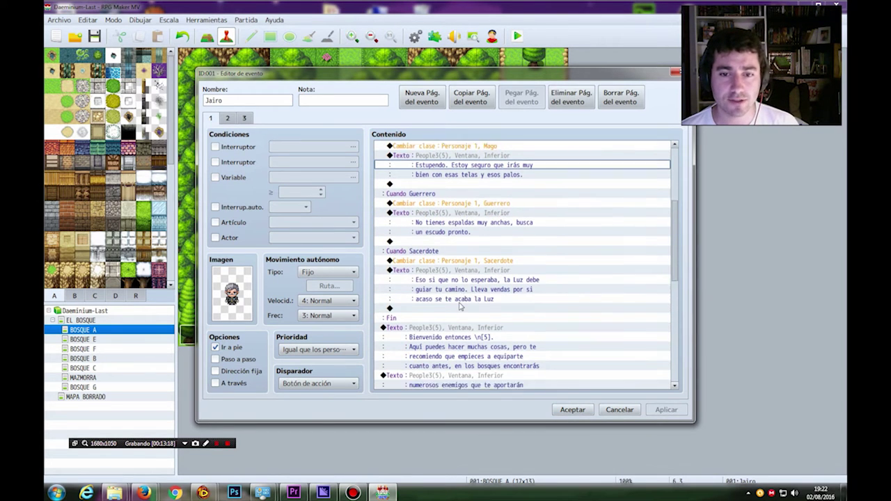
pyautogui.scroll(-5, 476, 327)
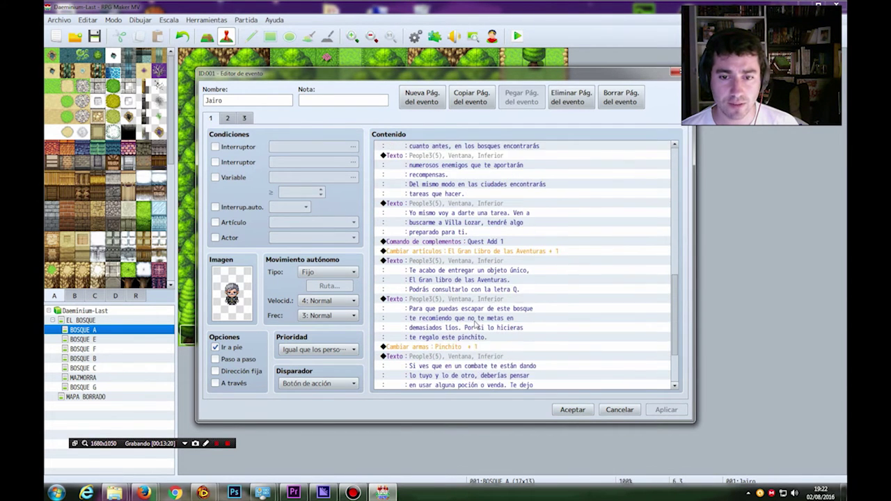
pyautogui.scroll(6, 445, 286)
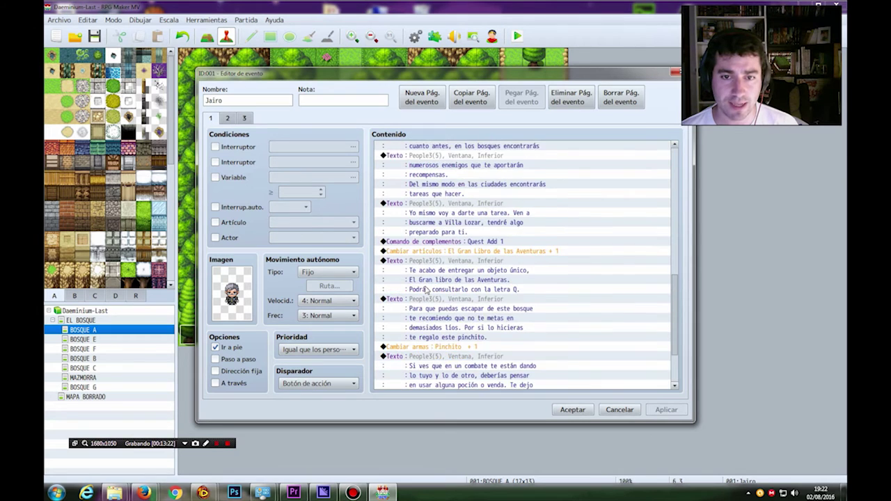
pyautogui.scroll(2, 458, 255)
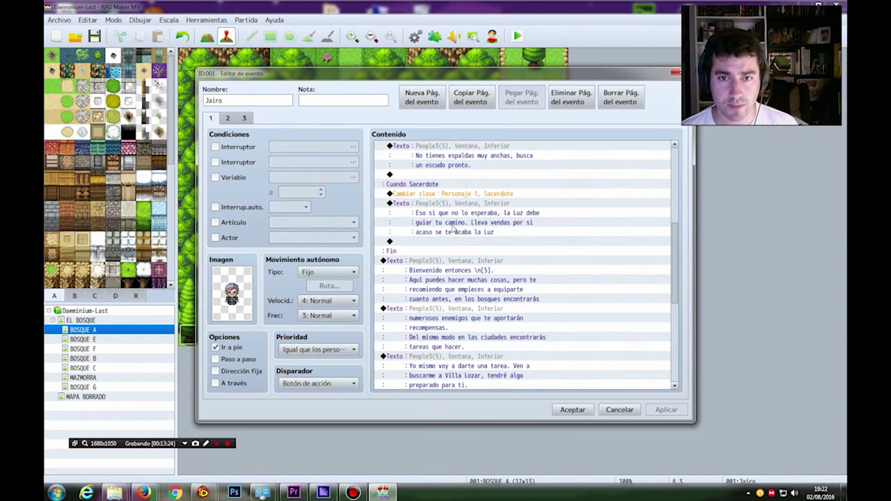
pyautogui.scroll(-1, 445, 258)
pyautogui.scroll(-2, 443, 259)
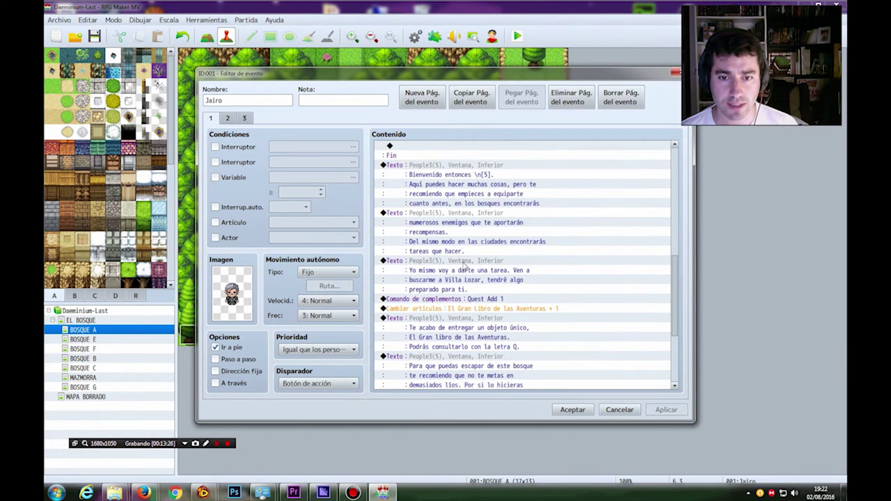
pyautogui.click(480, 300)
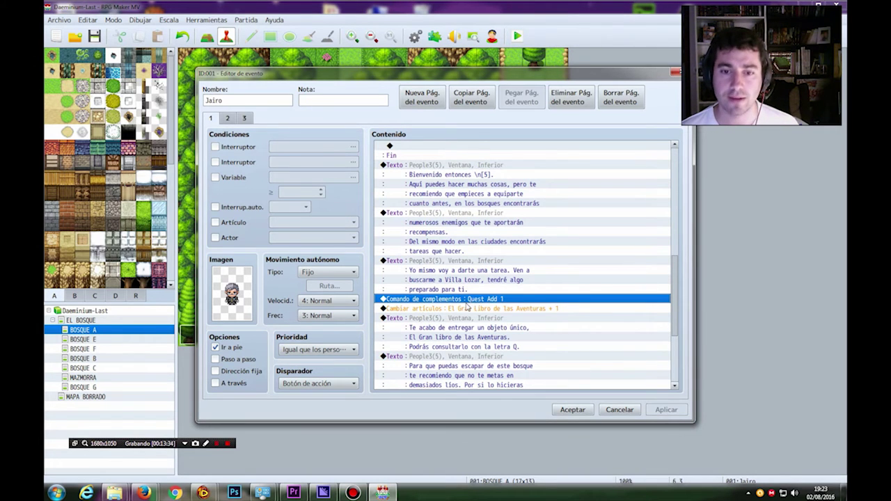
# Start a switch control command between Quest Add 1 and the book item change, and raise the maximum number of switches to 9999.
pyautogui.click(450, 308)
pyautogui.rightClick(414, 310)
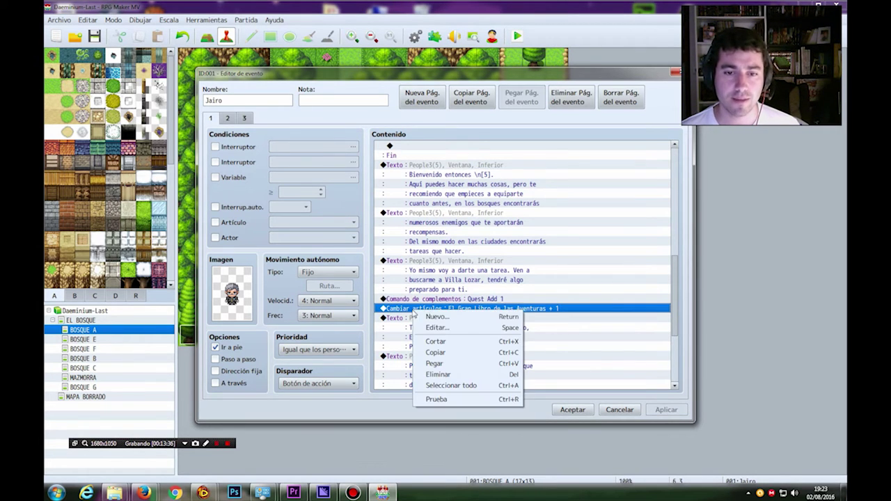
pyautogui.click(426, 316)
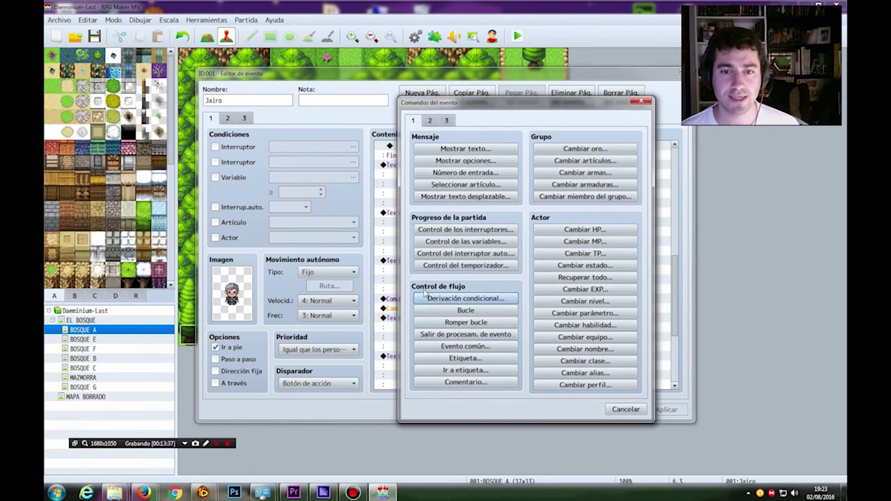
pyautogui.click(477, 231)
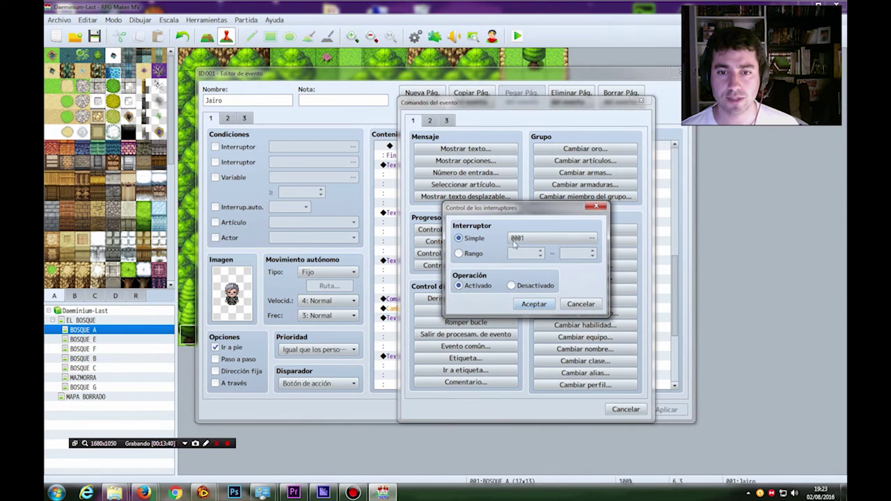
pyautogui.click(543, 238)
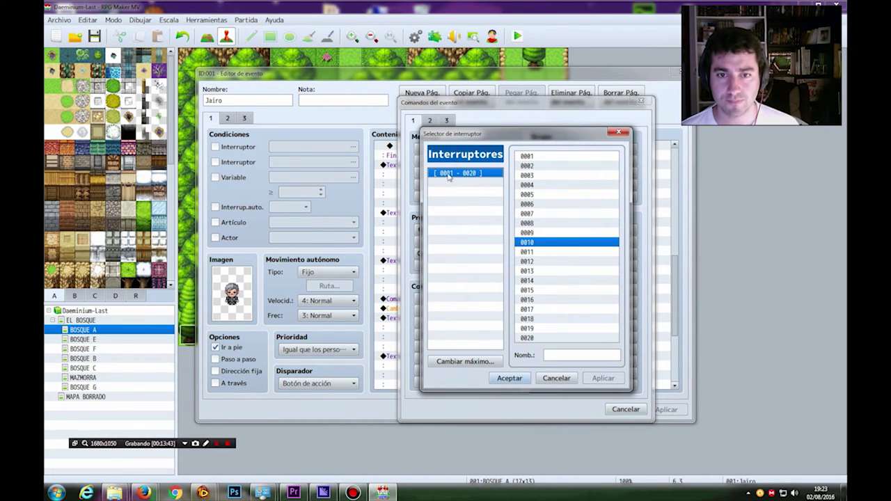
pyautogui.click(464, 362)
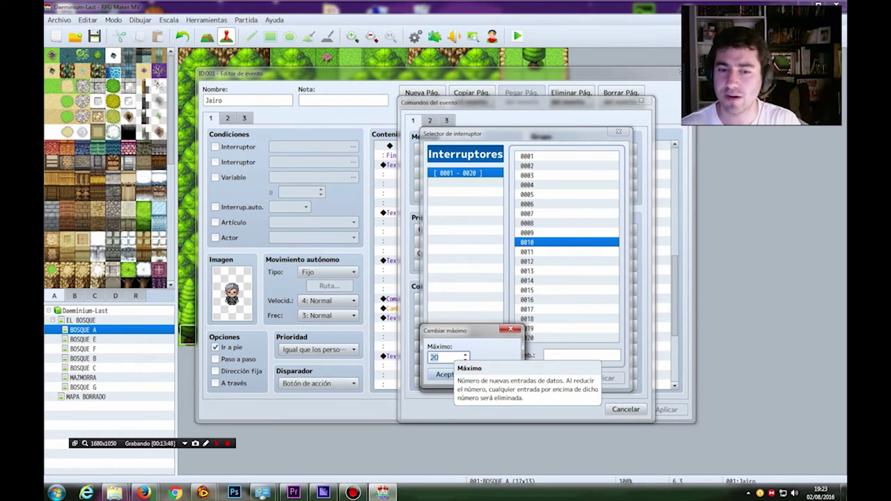
pyautogui.write('9999')
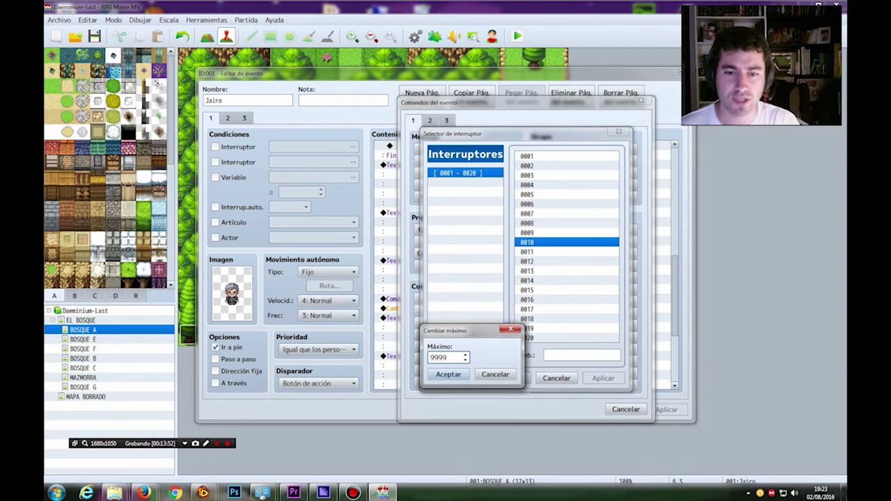
pyautogui.click(449, 374)
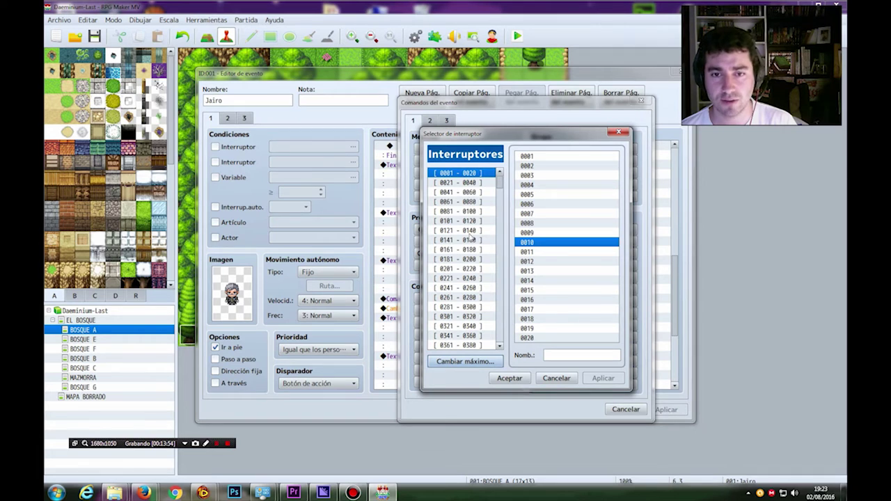
# Choose switch 0101 for the command and name it MISION JAIRO.
pyautogui.click(469, 212)
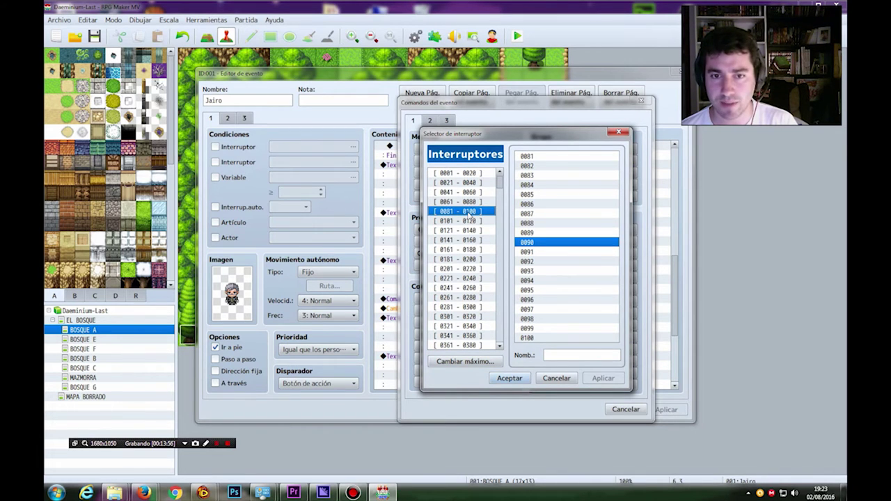
pyautogui.click(458, 221)
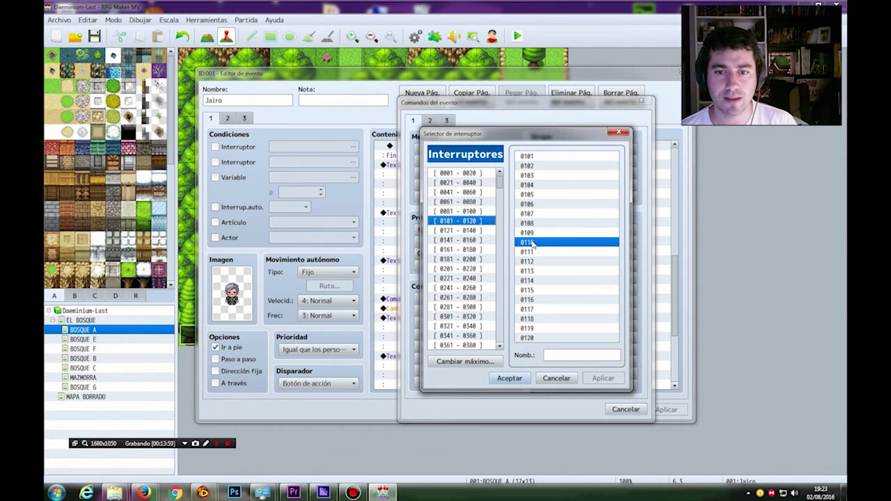
pyautogui.doubleClick(540, 157)
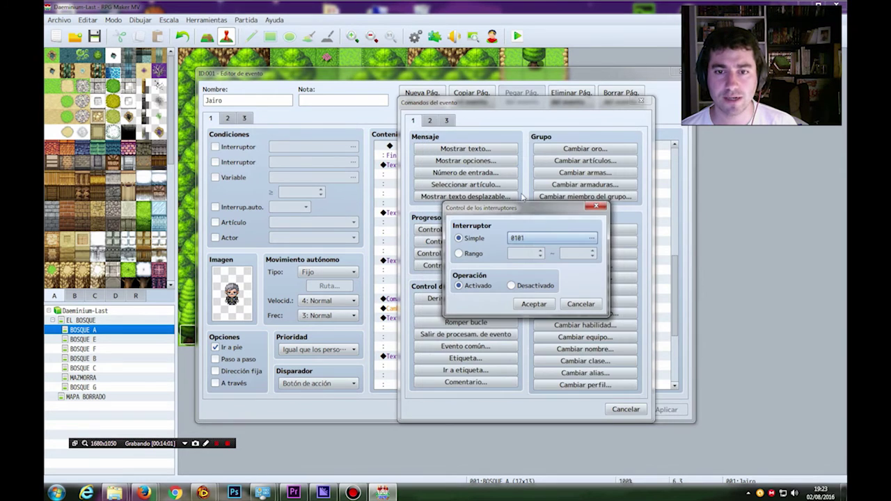
pyautogui.click(527, 240)
pyautogui.click(581, 356)
pyautogui.write('SION')
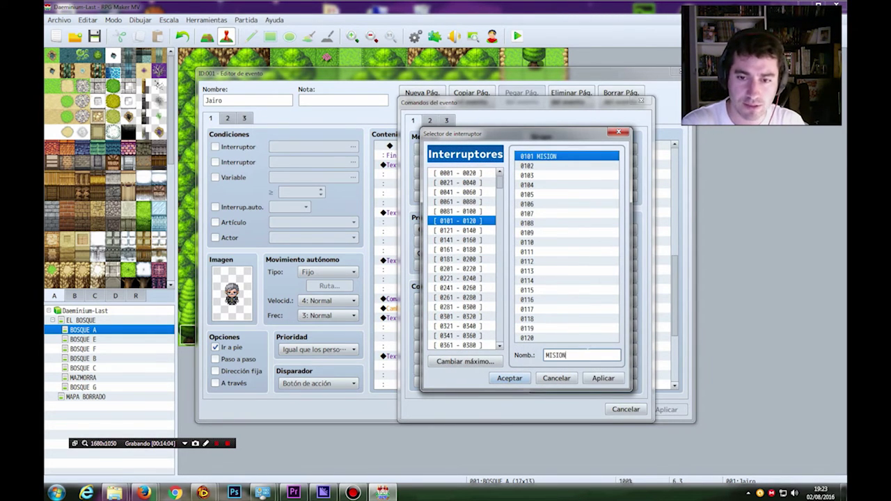
pyautogui.write(' JAIRO')
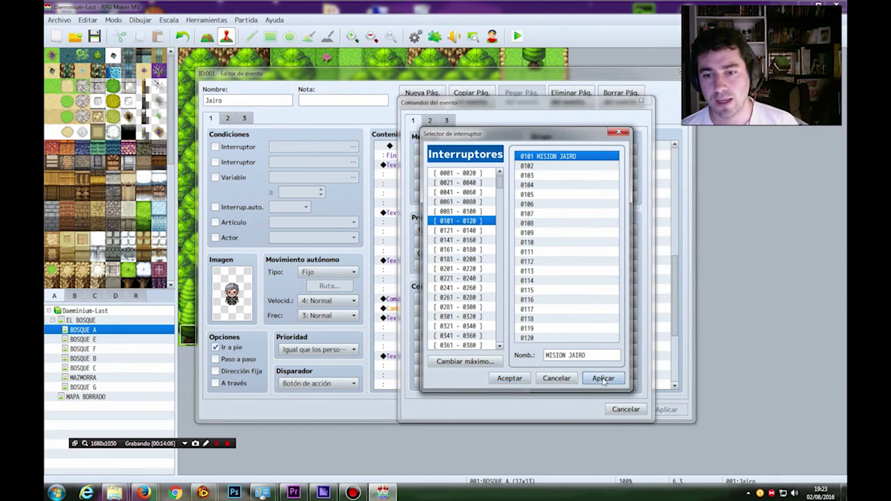
pyautogui.click(509, 378)
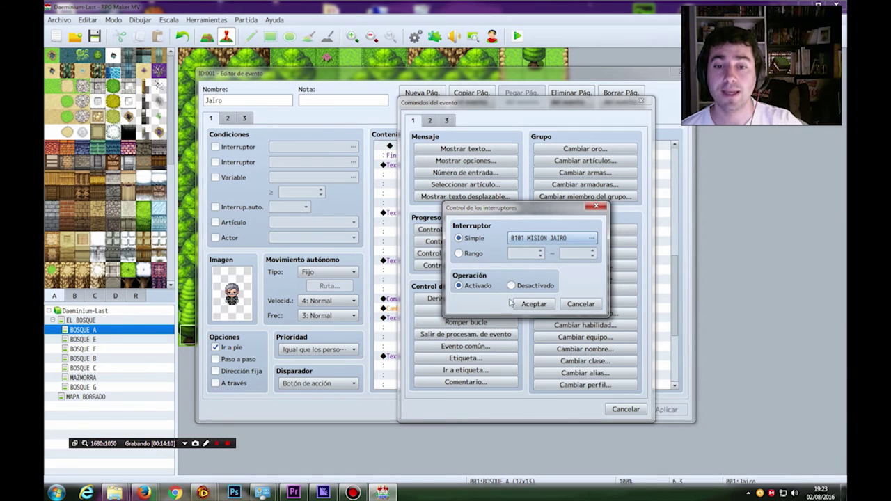
# Insert the command with MISION JAIRO set to Activado, and save the Jairo event.
pyautogui.click(534, 304)
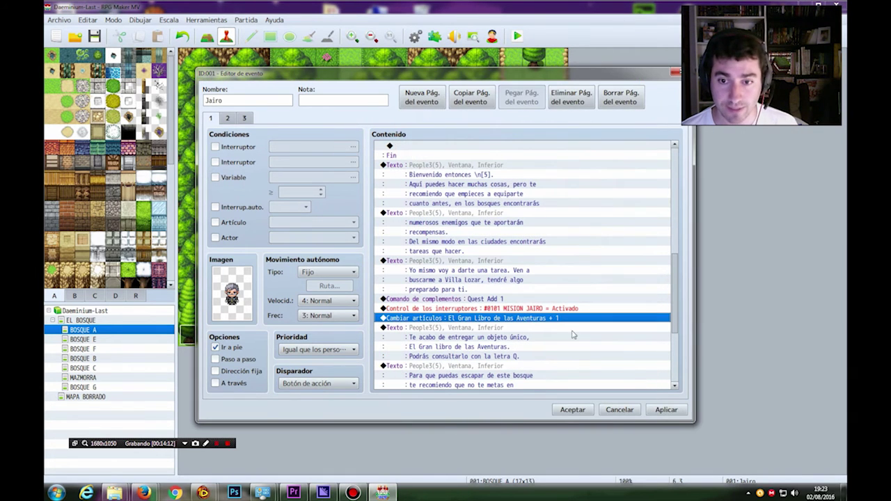
pyautogui.click(669, 411)
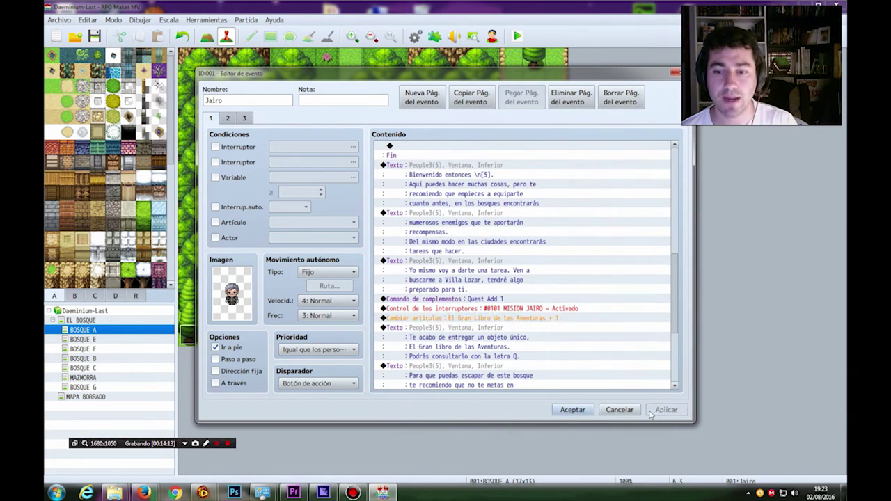
pyautogui.click(572, 410)
pyautogui.click(233, 337)
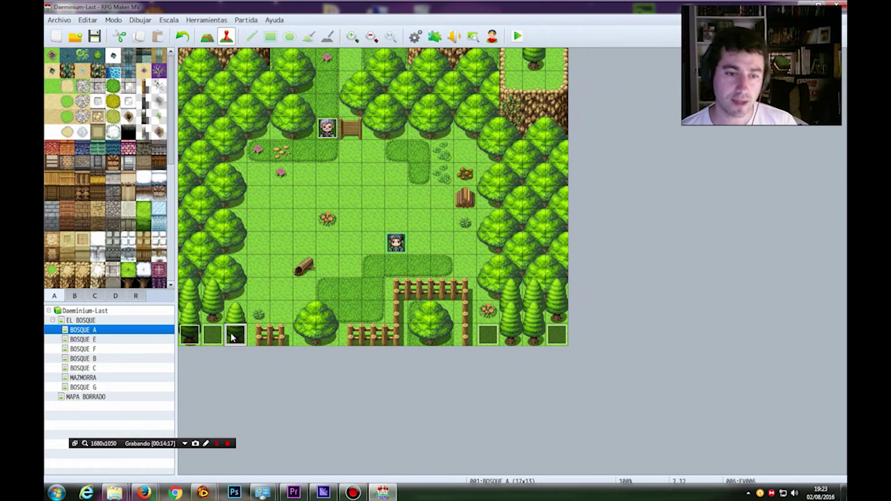
pyautogui.rightClick(232, 337)
pyautogui.click(252, 341)
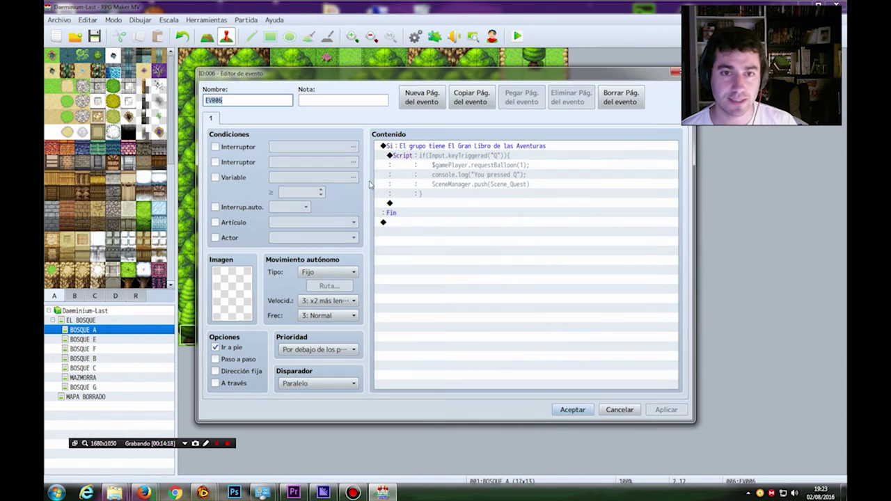
pyautogui.press('Escape')
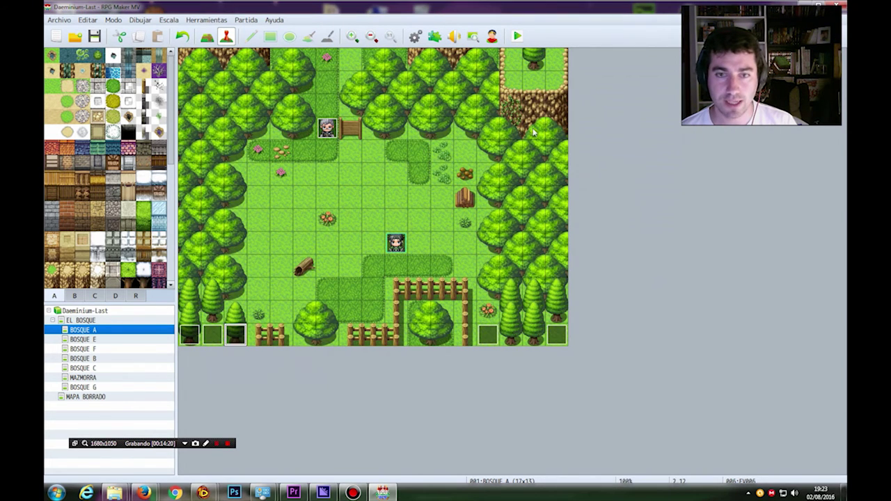
# Open the Jairo Misión Nueva event on the BOSQUE A map and select its balloon icon command on page 1.
pyautogui.rightClick(210, 337)
pyautogui.click(238, 343)
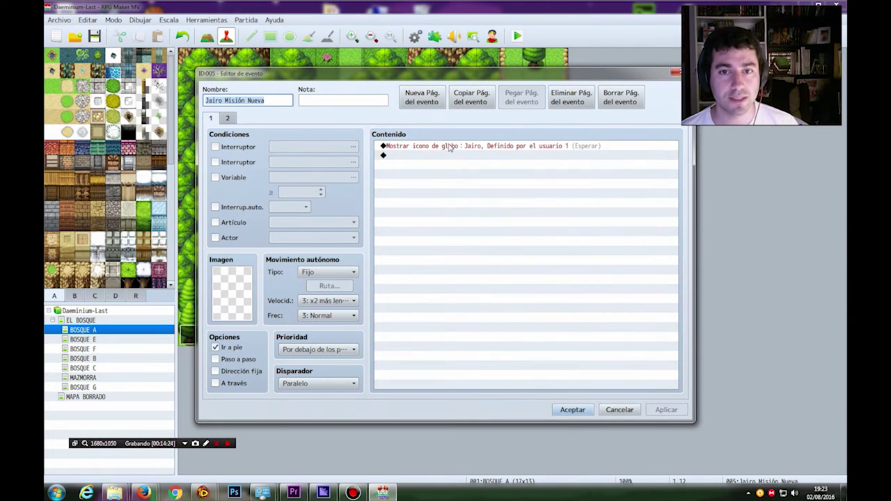
pyautogui.click(480, 147)
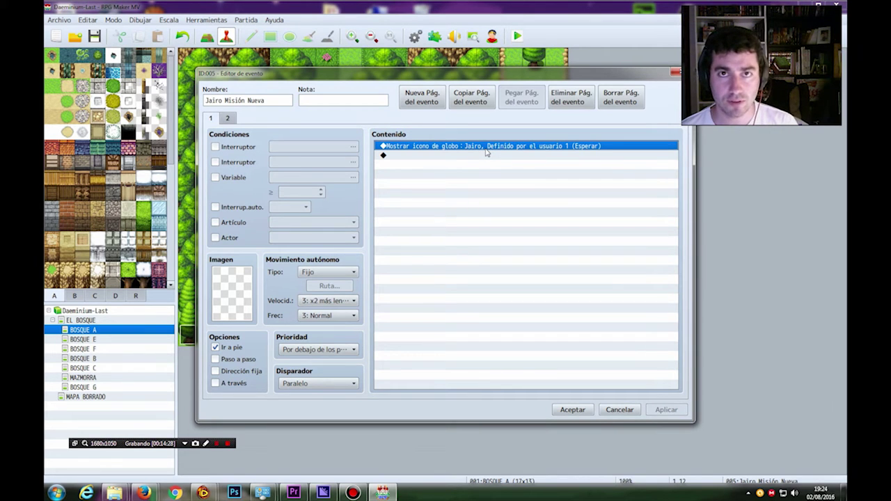
# Examine the icon choices of the Mostrar icono de globo command, including Definido por el usuario 1, and close it without inserting.
pyautogui.doubleClick(485, 154)
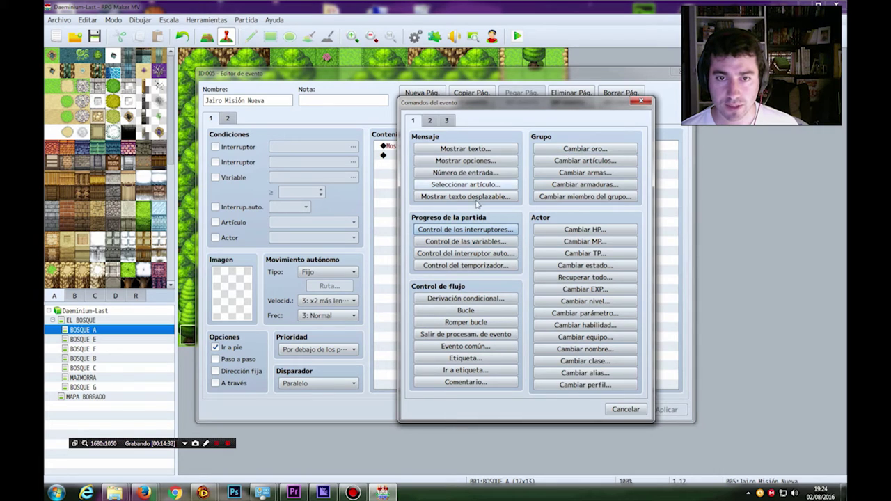
pyautogui.click(431, 120)
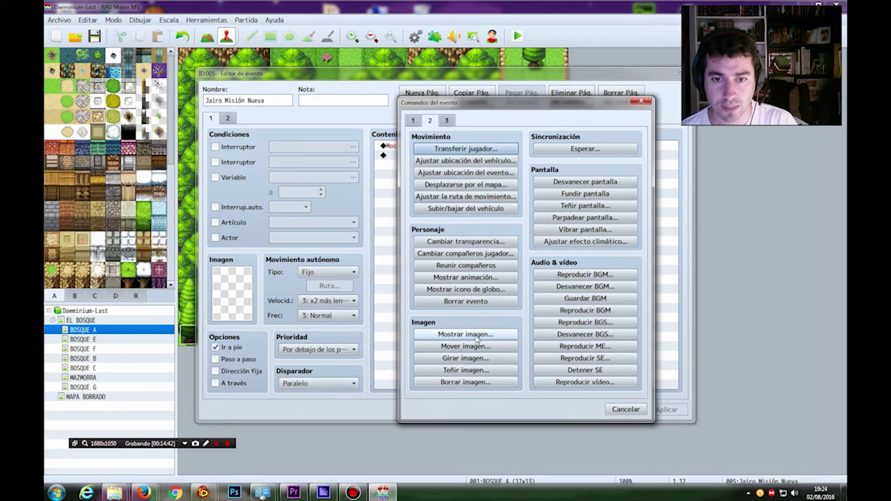
pyautogui.click(466, 289)
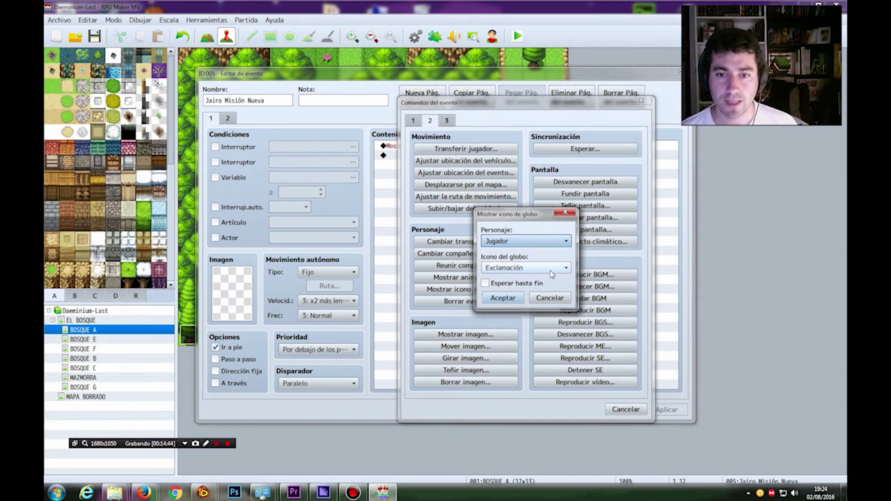
pyautogui.click(558, 273)
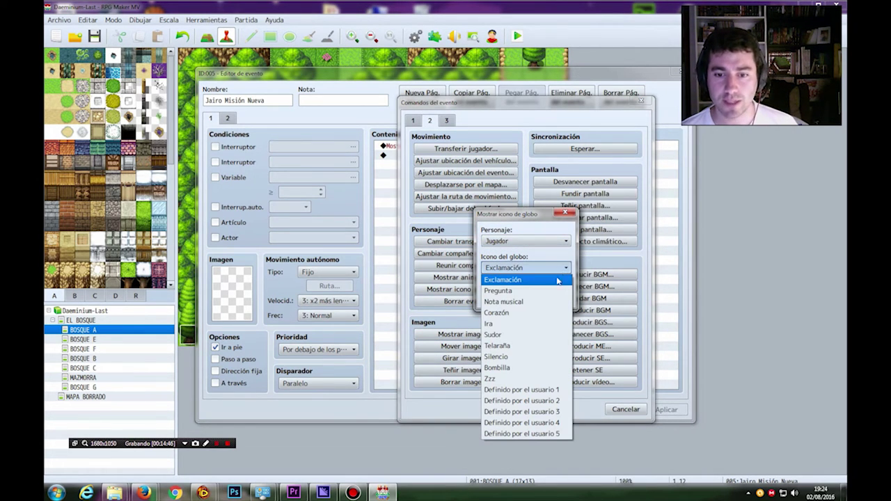
pyautogui.click(542, 390)
pyautogui.click(550, 304)
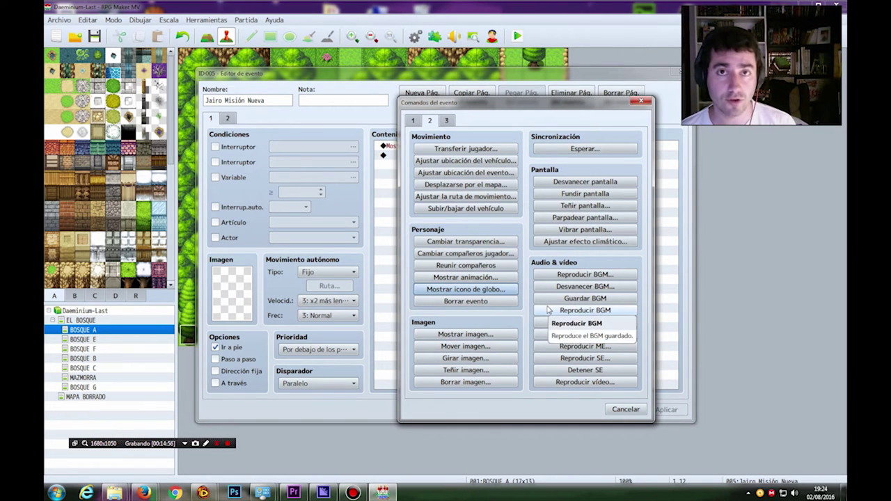
pyautogui.click(626, 410)
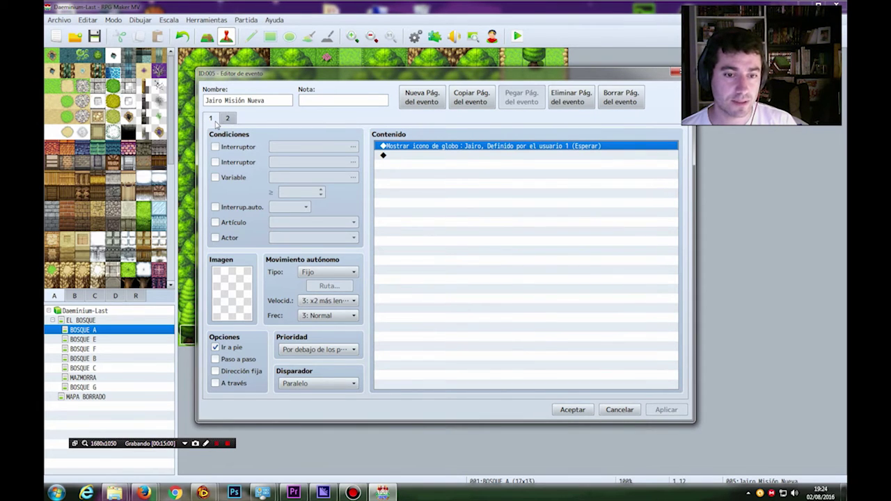
# Enable the first switch condition on page 1 of the Jairo Misión Nueva event and assign it switch 0101 MISION JAIRO.
pyautogui.click(229, 120)
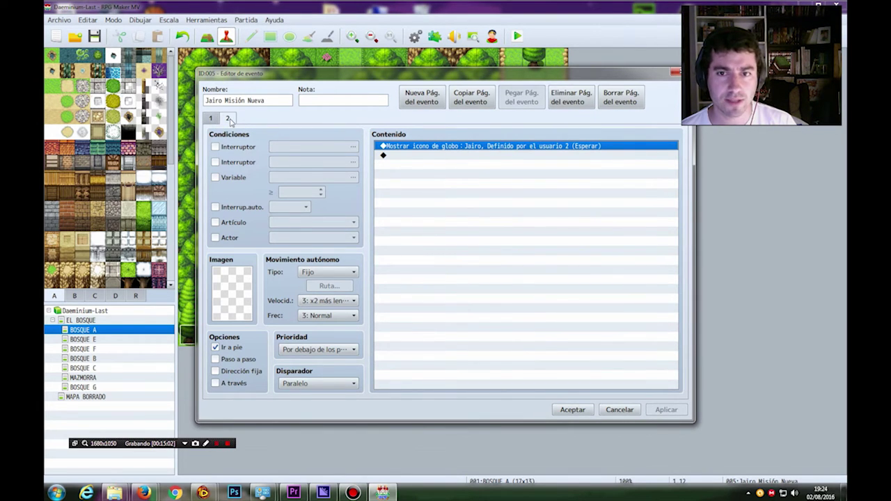
pyautogui.click(211, 119)
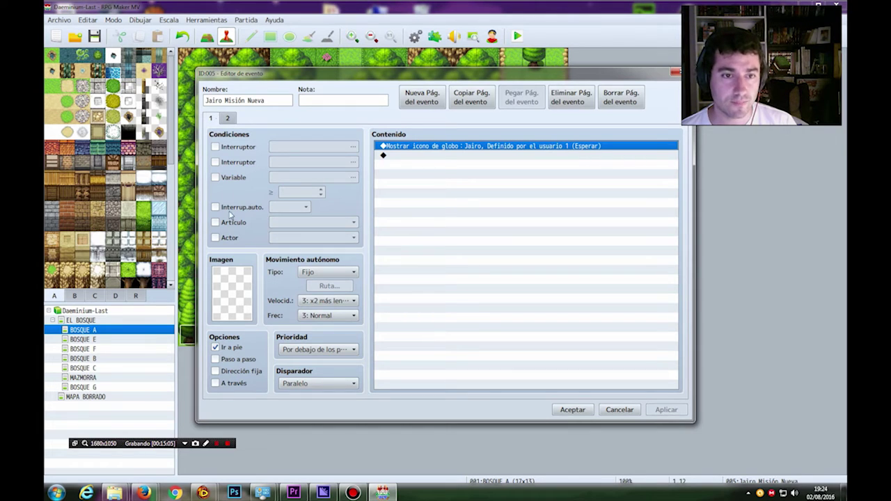
pyautogui.click(215, 147)
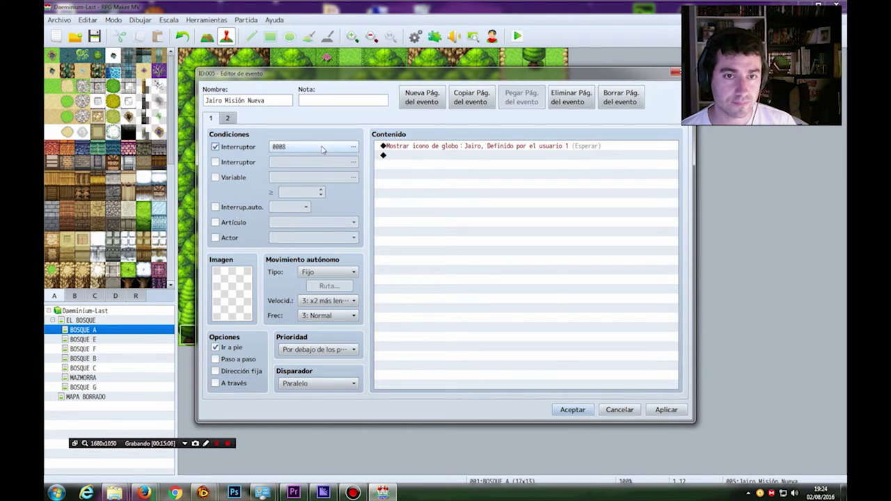
pyautogui.click(353, 147)
pyautogui.click(473, 143)
pyautogui.click(428, 363)
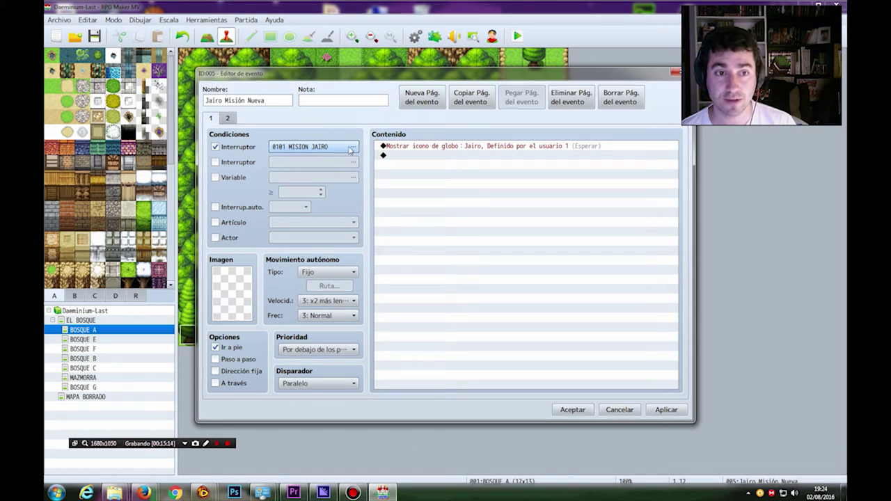
pyautogui.click(578, 148)
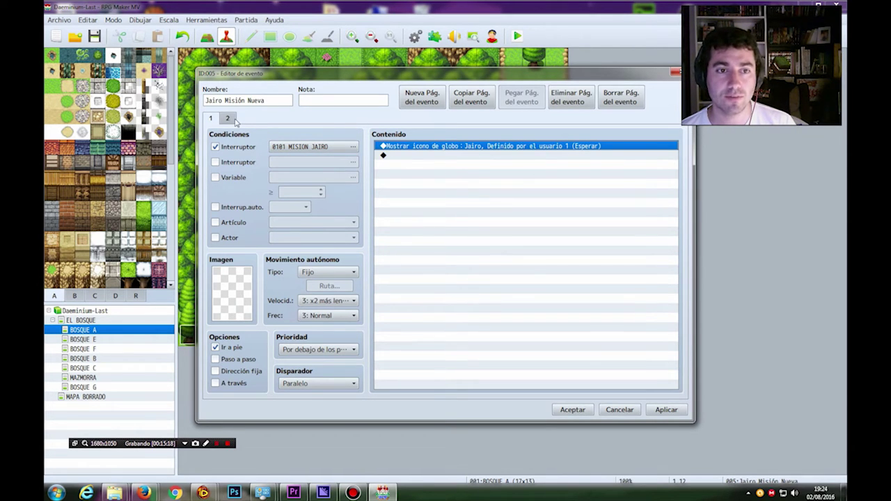
# Enable the first switch condition on page 2 of the Jairo Misión Nueva event.
pyautogui.click(227, 118)
pyautogui.click(234, 147)
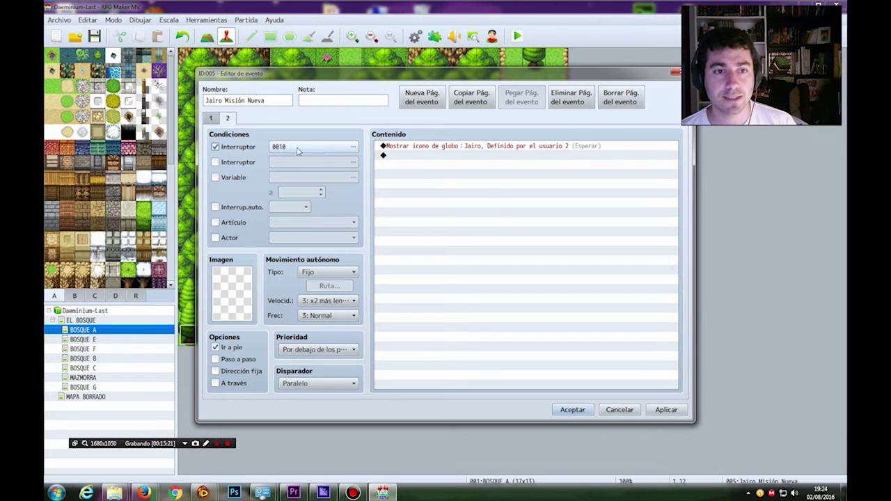
# Assign switch 0101 MISION JAIRO to page 2, then use it as the second switch condition instead of the first.
pyautogui.click(352, 147)
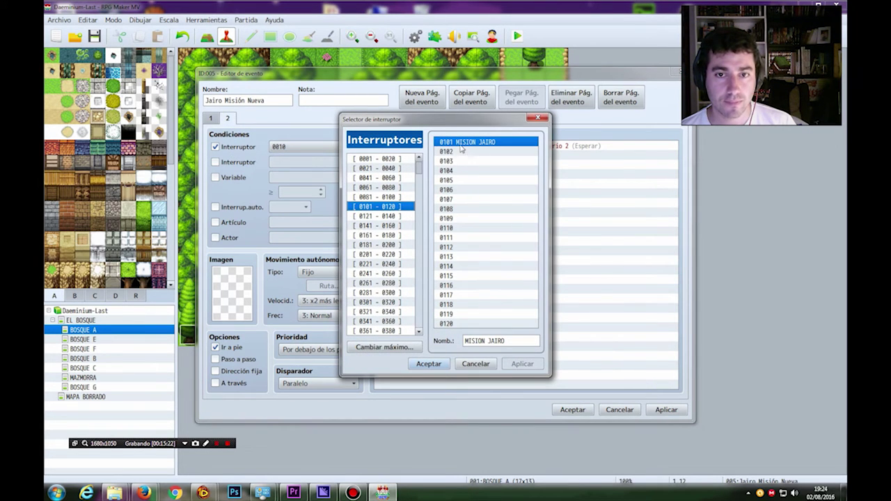
pyautogui.click(428, 366)
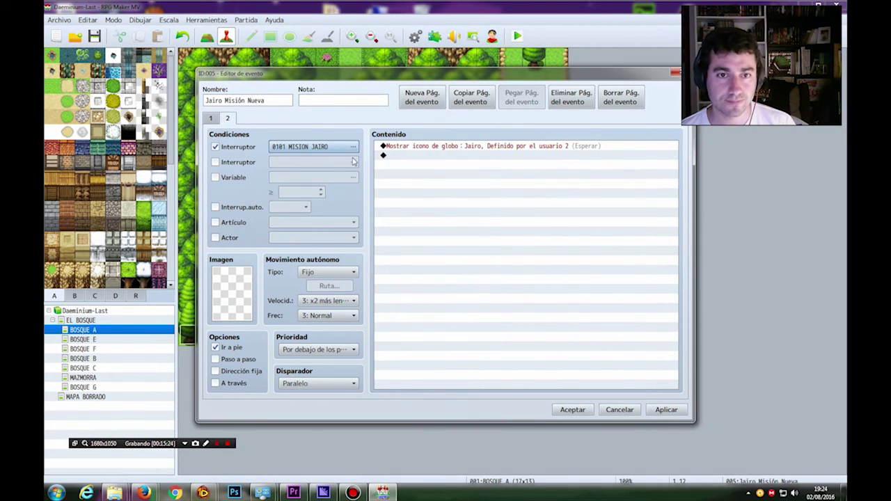
pyautogui.click(235, 147)
pyautogui.click(236, 162)
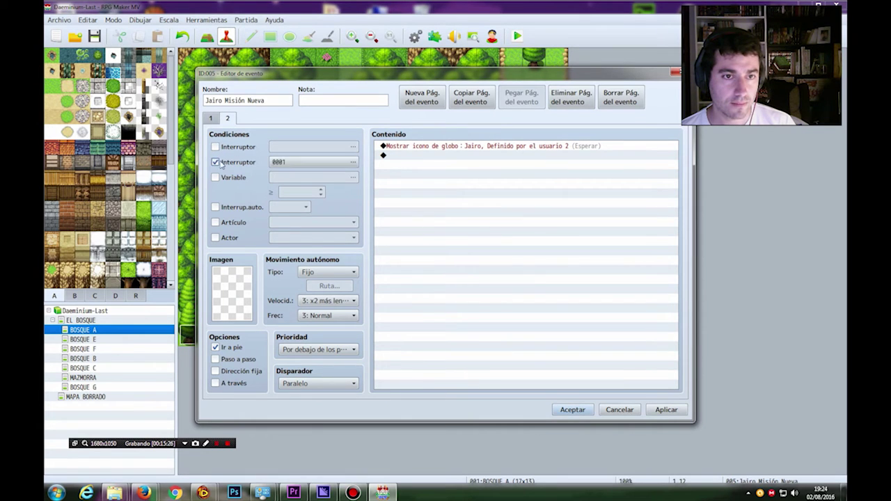
pyautogui.click(314, 163)
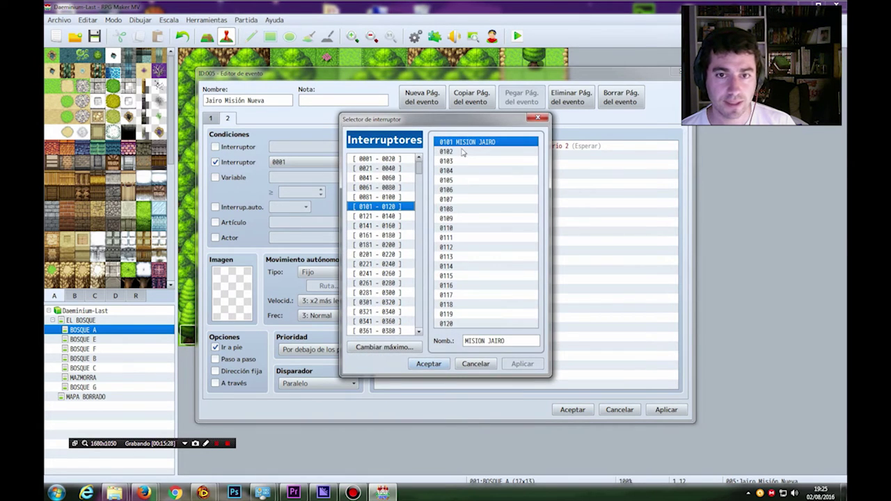
pyautogui.click(429, 363)
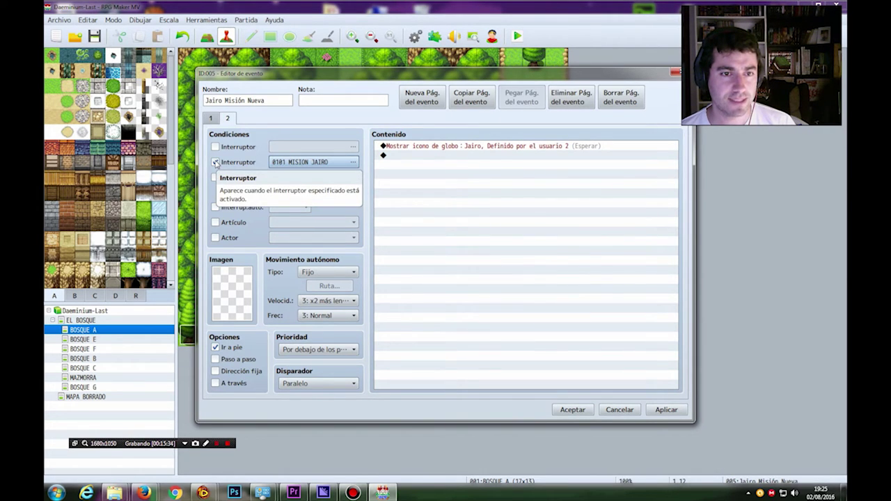
# Check page 1 against page 2, remove page 2's switch condition and save the event.
pyautogui.click(212, 118)
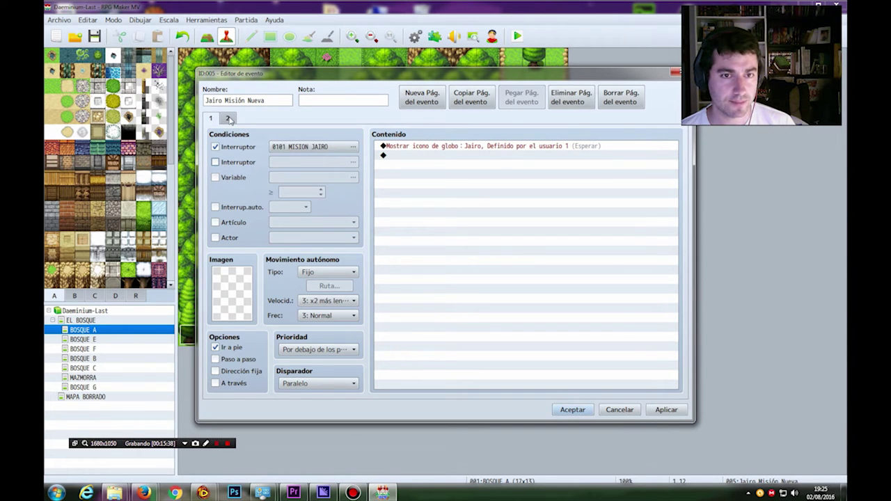
pyautogui.click(230, 120)
pyautogui.click(216, 119)
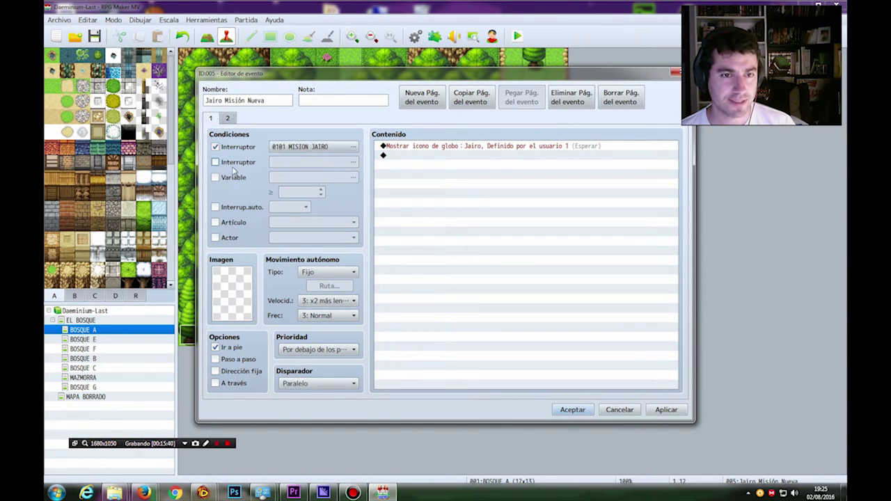
pyautogui.click(228, 119)
pyautogui.click(666, 410)
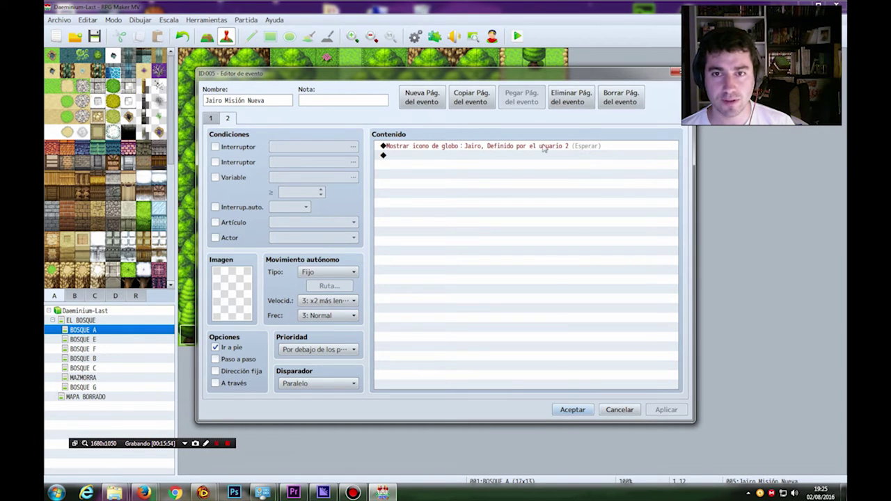
pyautogui.click(211, 119)
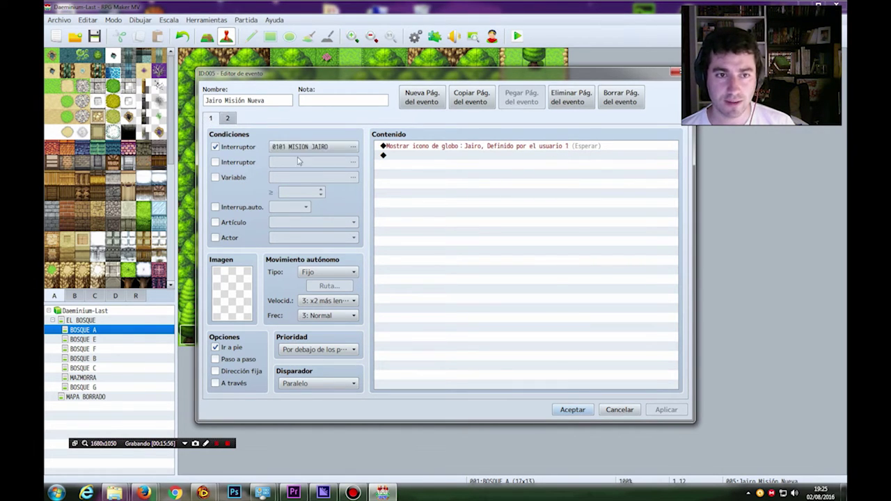
pyautogui.click(572, 410)
# Save the project and playtest the game, closing the test window at the end.
pyautogui.click(518, 36)
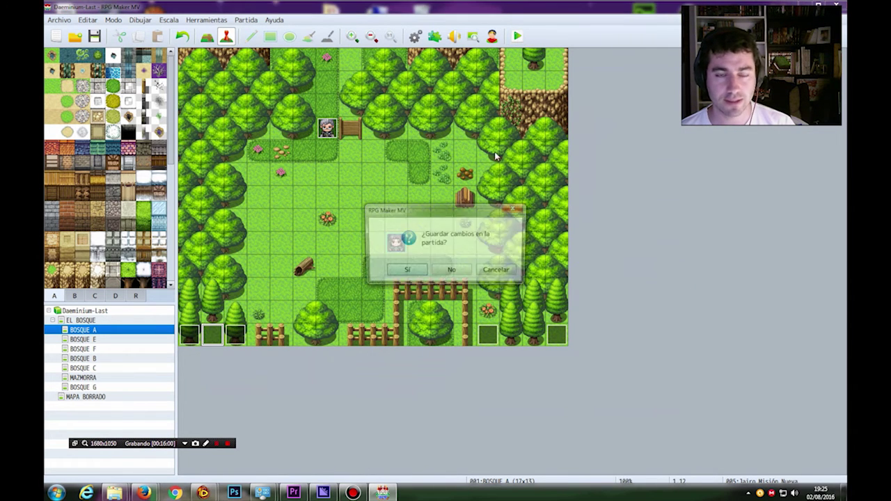
pyautogui.click(393, 270)
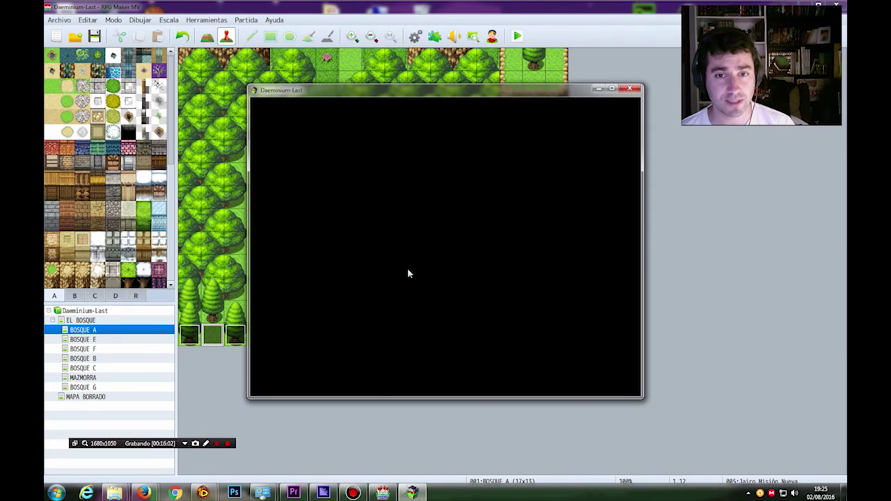
pyautogui.press('Return')
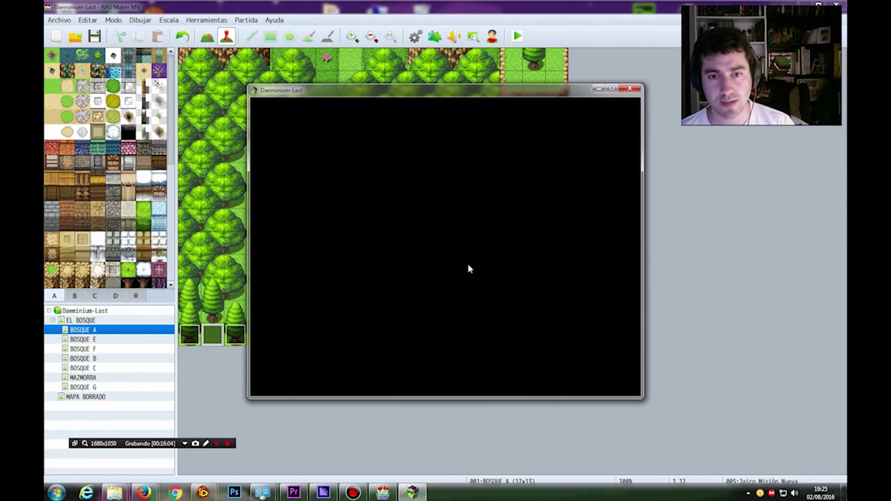
pyautogui.click(629, 89)
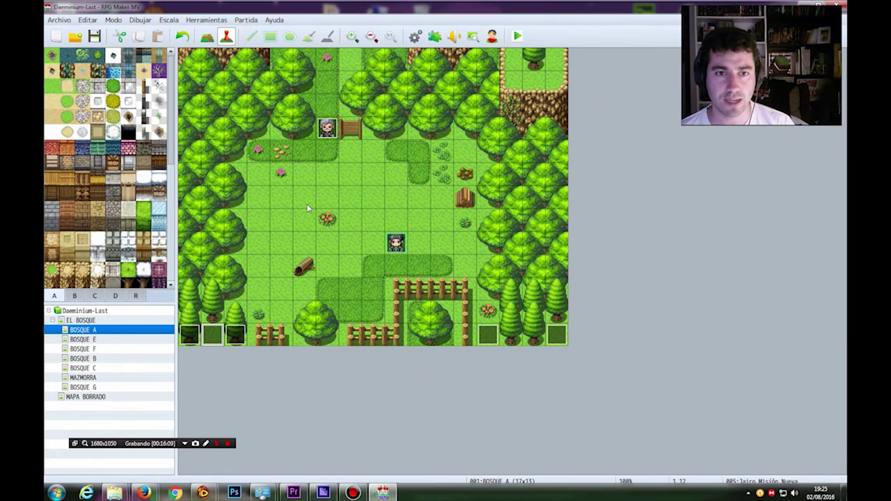
# Reopen the Jairo Misión Nueva event and remove the switch condition from page 1.
pyautogui.rightClick(223, 337)
pyautogui.click(236, 342)
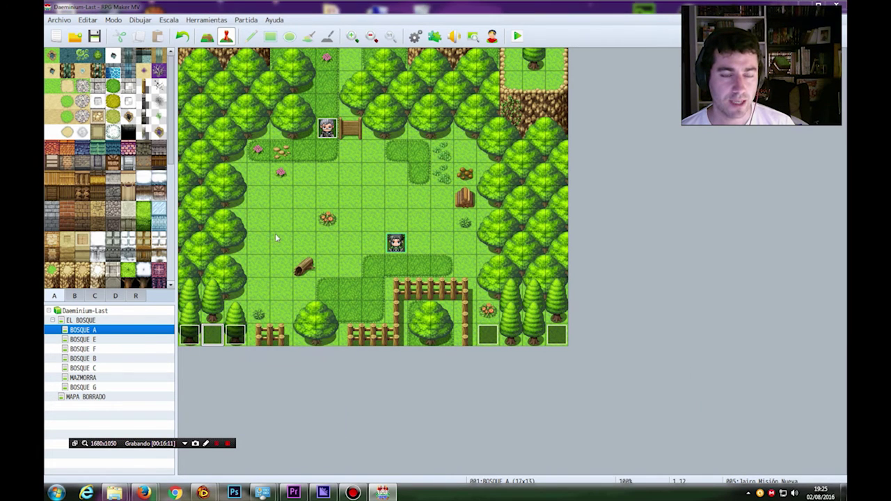
pyautogui.click(231, 148)
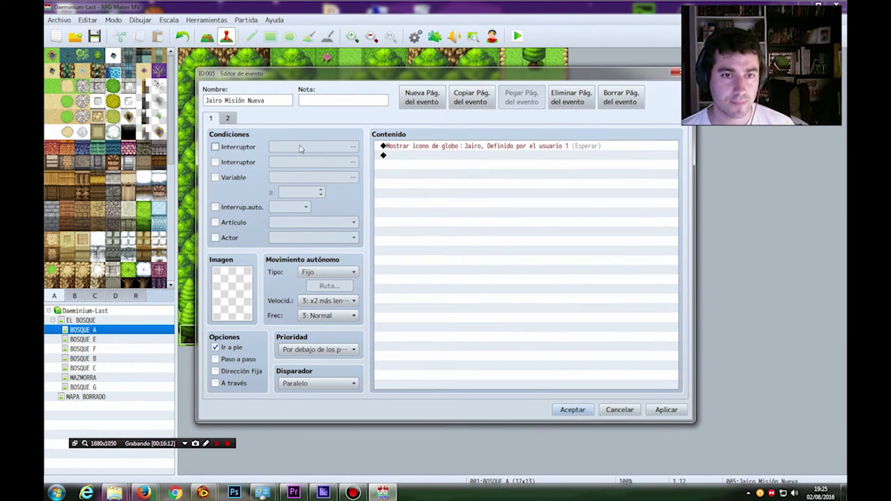
# Enable page 2's first switch condition with 0101 MISION JAIRO and save the event.
pyautogui.click(227, 118)
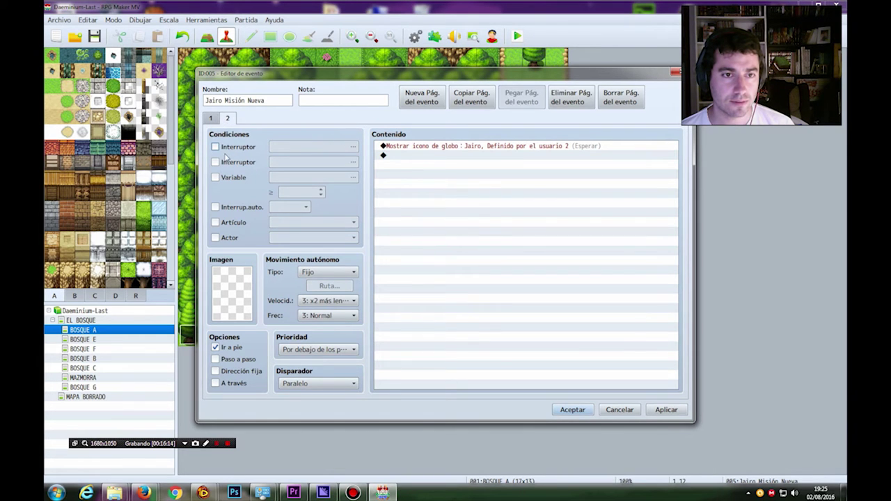
pyautogui.click(233, 149)
pyautogui.click(313, 147)
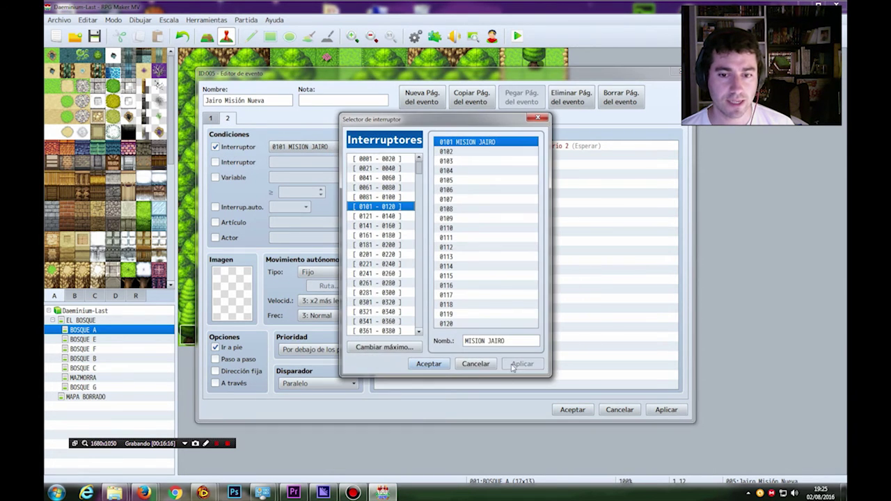
pyautogui.click(476, 363)
pyautogui.click(665, 410)
pyautogui.click(573, 410)
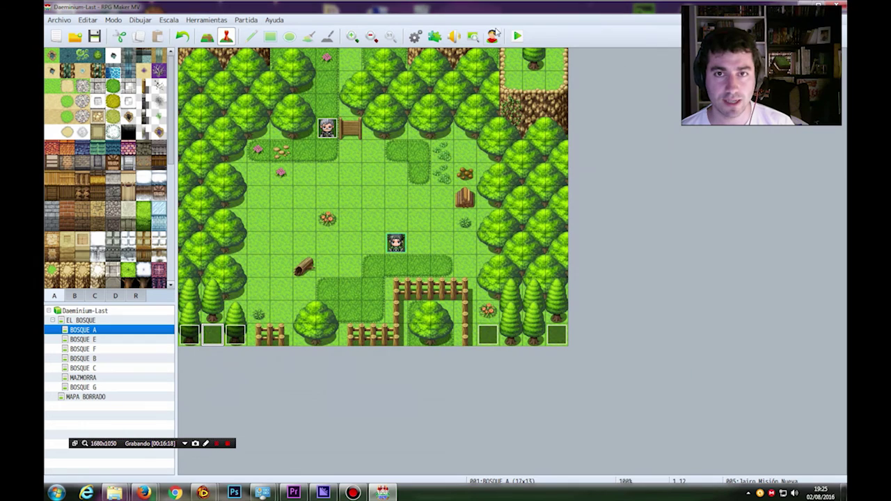
# Save the project and playtest the forest map to check the balloon icon over Jairo.
pyautogui.click(518, 35)
pyautogui.click(407, 272)
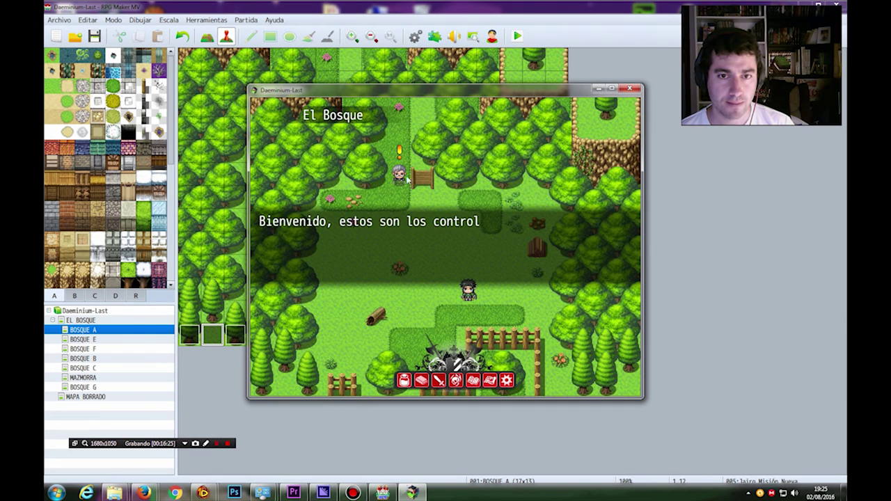
pyautogui.click(629, 87)
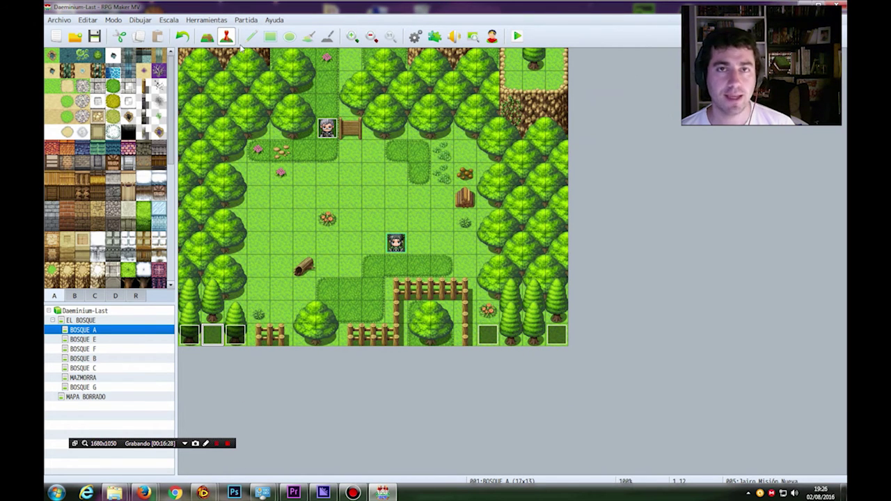
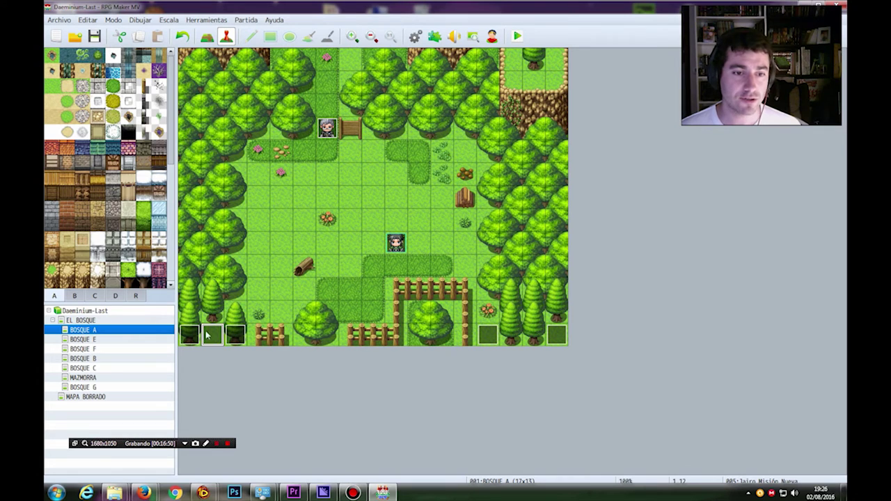
# Reopen the Jairo Misión Nueva event, enable page 1's first switch condition and name switch 0102 MISION JAIRO ENTREGA.
pyautogui.rightClick(215, 337)
pyautogui.click(241, 341)
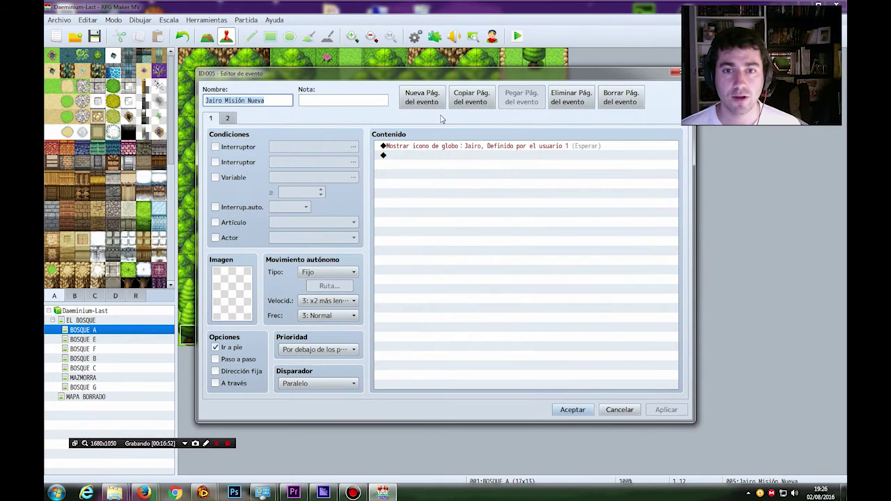
pyautogui.click(234, 148)
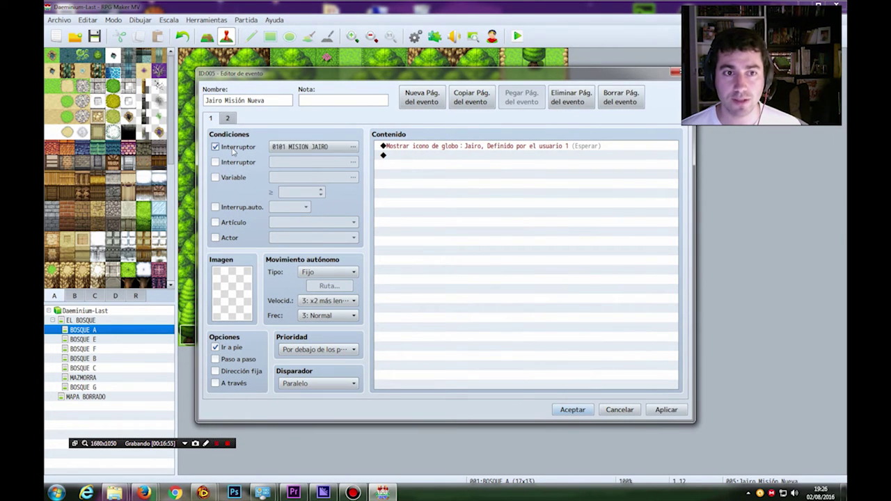
pyautogui.click(352, 148)
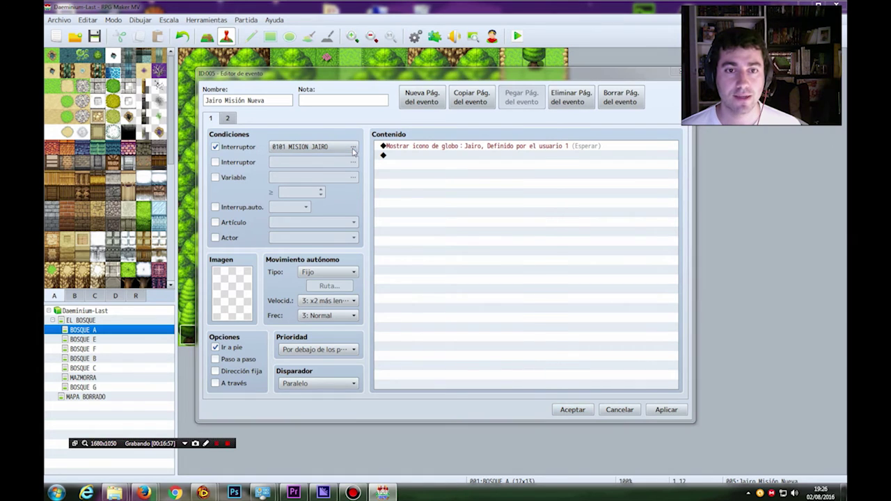
pyautogui.click(471, 151)
pyautogui.click(465, 340)
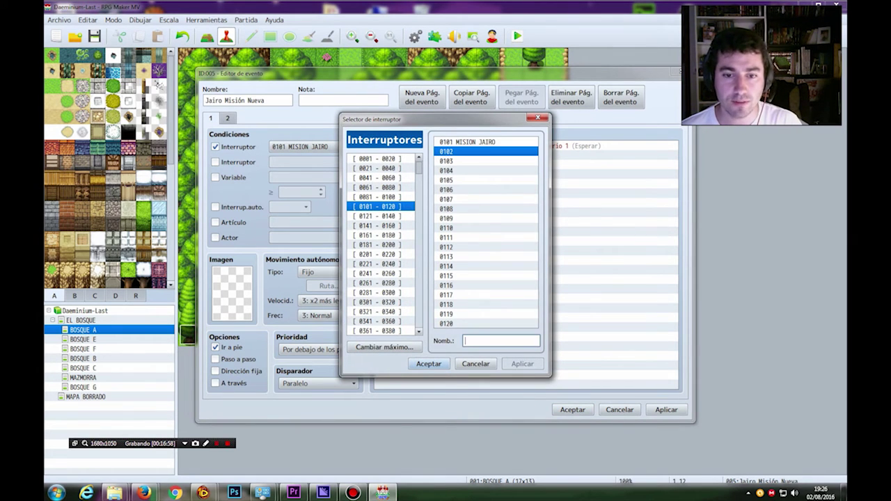
pyautogui.write('MISION')
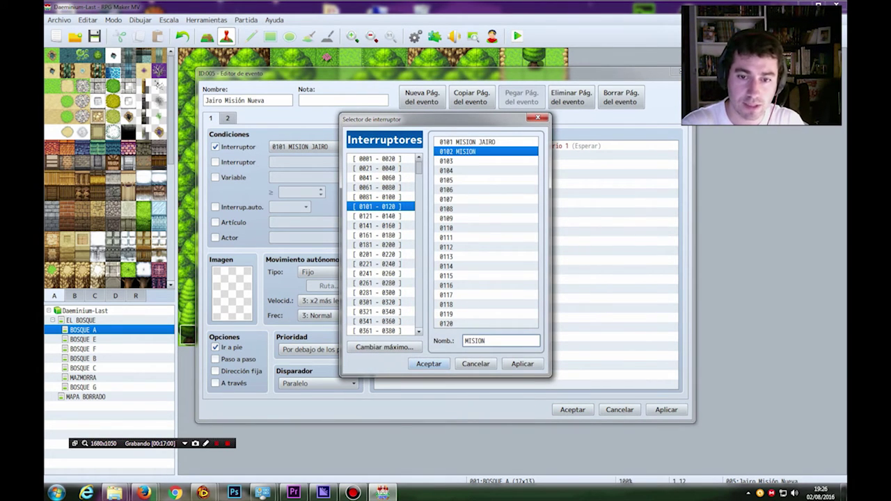
pyautogui.write(' JAIRO ENTREGA')
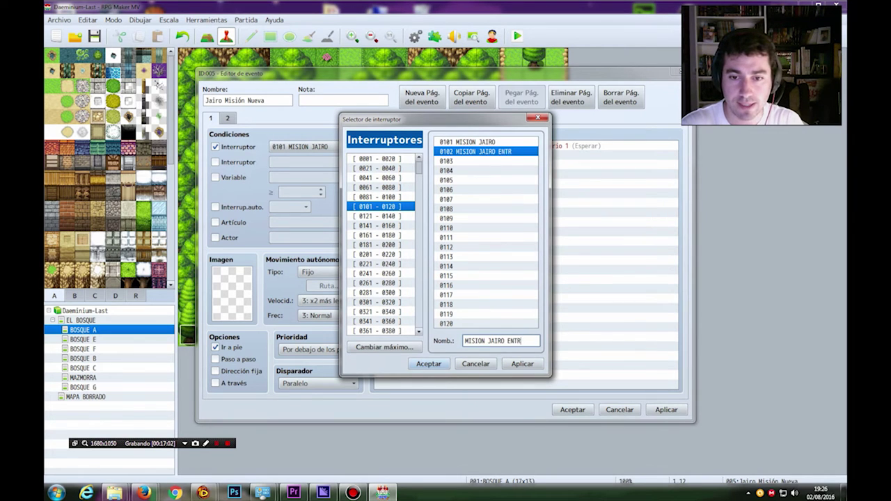
pyautogui.click(538, 363)
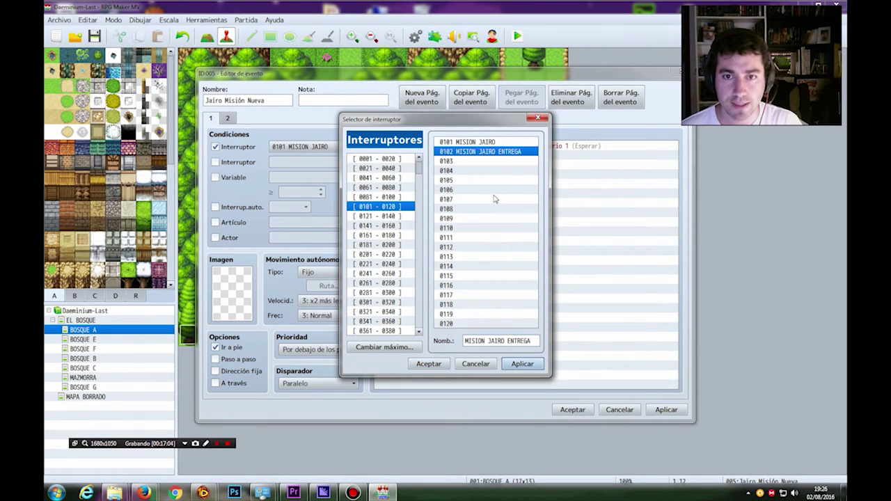
# Rename switch 0101 as MISION JAIRO NUEVA and assign it to page 1's switch condition.
pyautogui.click(485, 142)
pyautogui.press('Tab')
pyautogui.press('BackSpace')
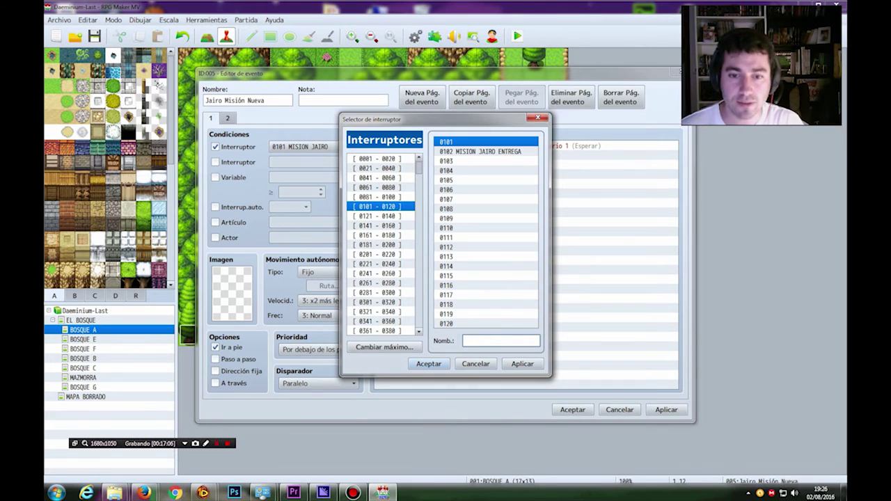
pyautogui.write('MISio')
pyautogui.press('BackSpace')
pyautogui.press('BackSpace')
pyautogui.press('BackSpace')
pyautogui.write('IS')
pyautogui.press('BackSpace')
pyautogui.write('ON JAIRO NUEVA')
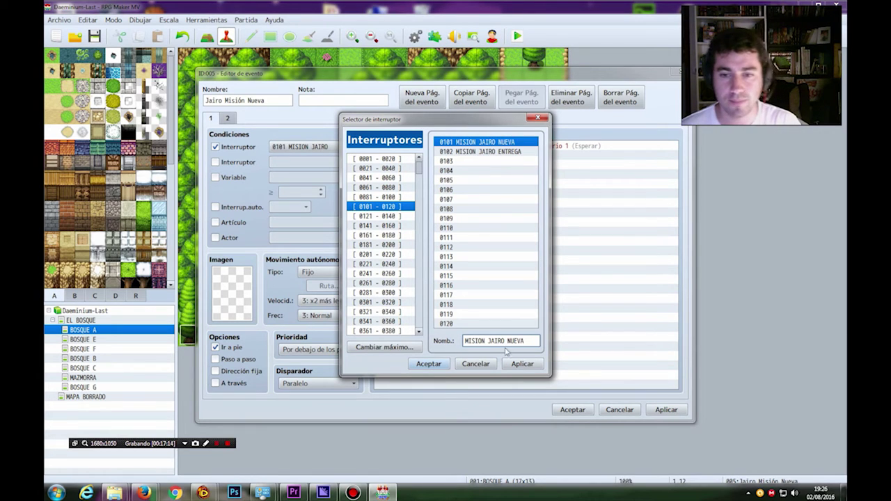
pyautogui.click(514, 362)
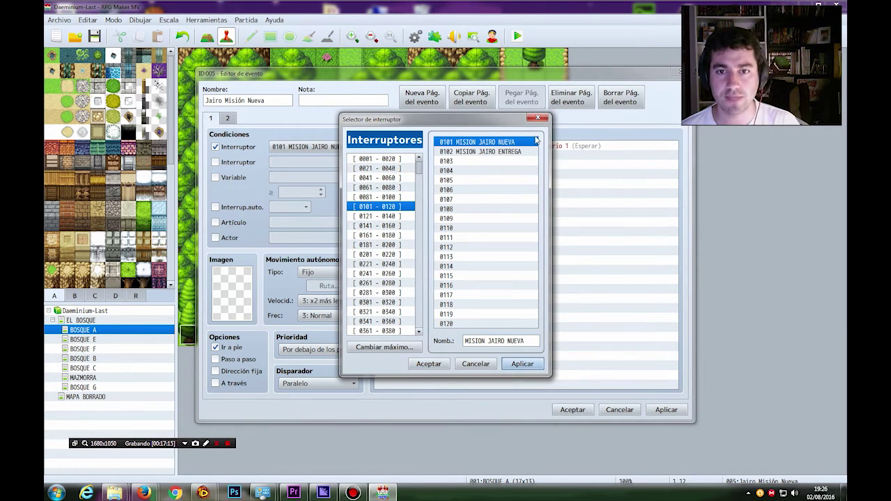
pyautogui.click(429, 364)
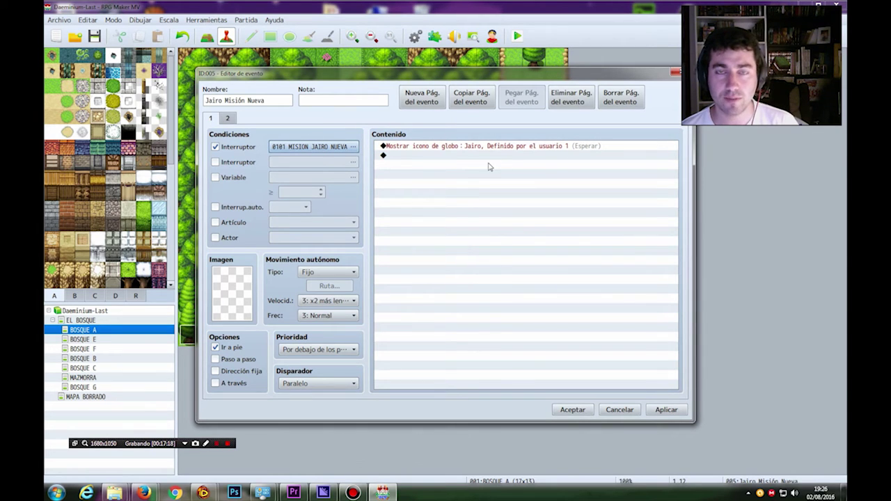
# Check page 2's condition, then set page 1's switch condition to 0102 MISION JAIRO ENTREGA.
pyautogui.click(227, 118)
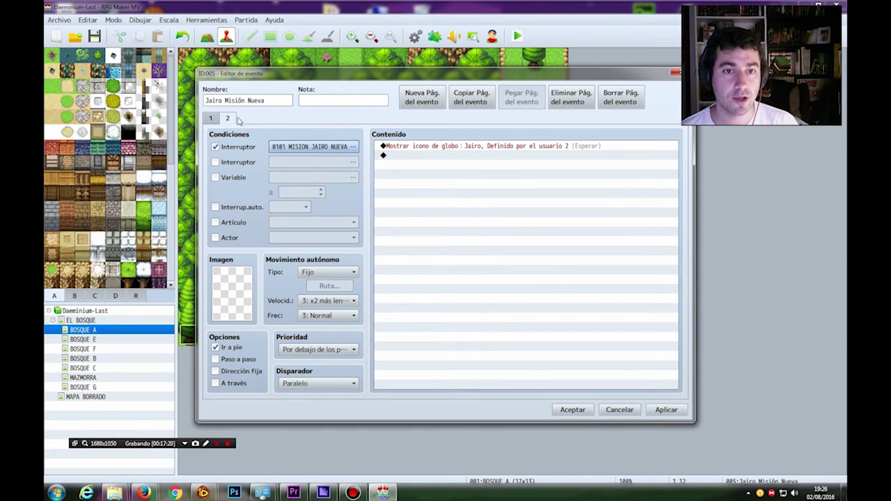
pyautogui.click(216, 120)
pyautogui.click(307, 146)
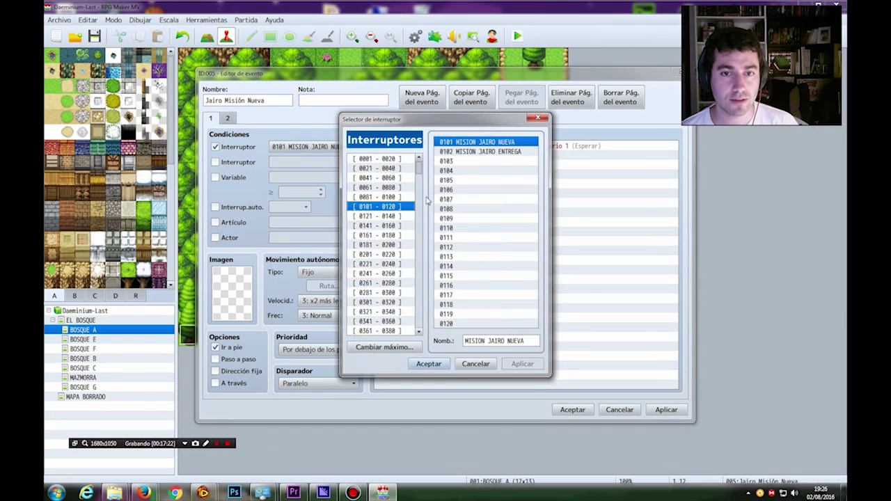
pyautogui.click(480, 151)
pyautogui.click(428, 369)
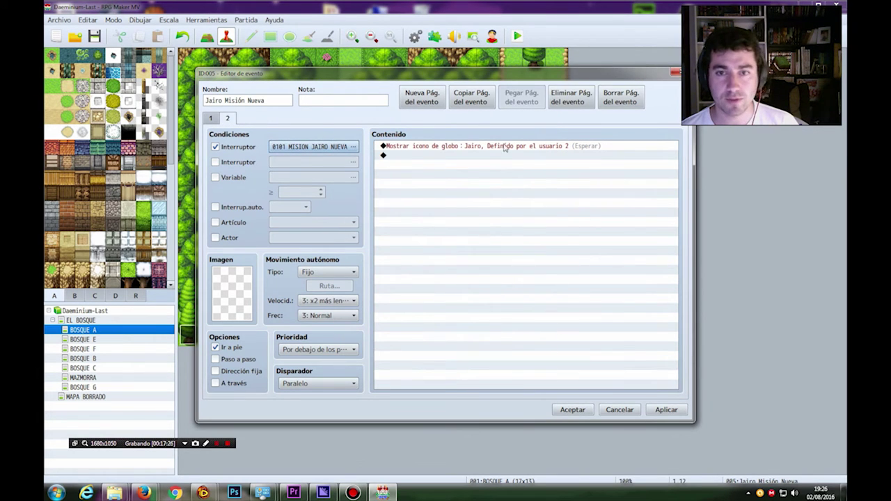
# Check page 1 of the Jairo Misión Nueva event and save the event's changes.
pyautogui.click(211, 119)
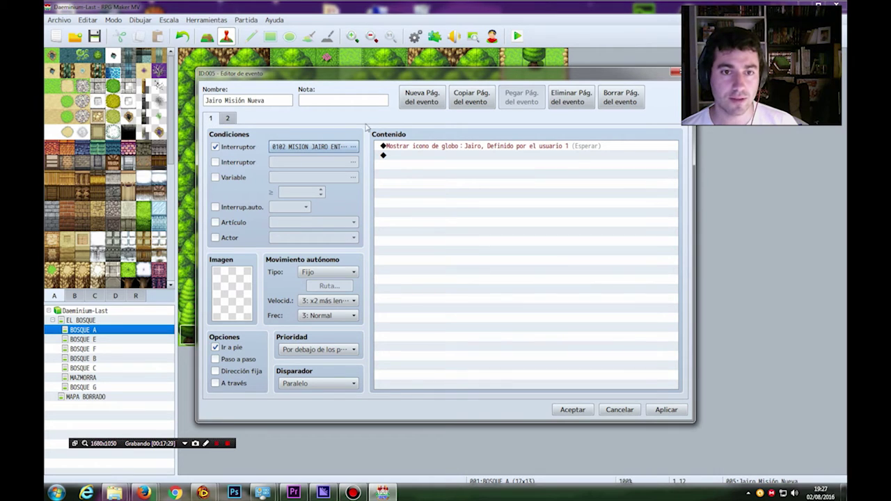
pyautogui.click(666, 410)
pyautogui.click(573, 409)
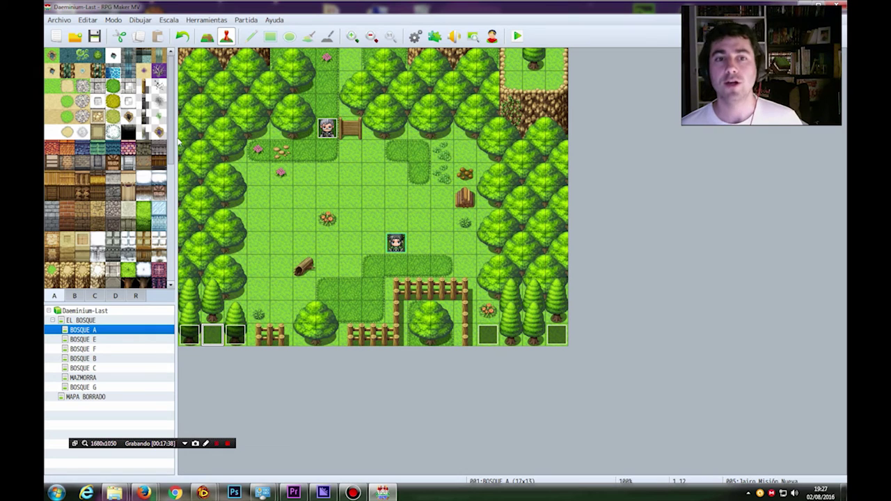
# Open the Jairo event, review page 1's commands through to the end and view page 2.
pyautogui.rightClick(330, 130)
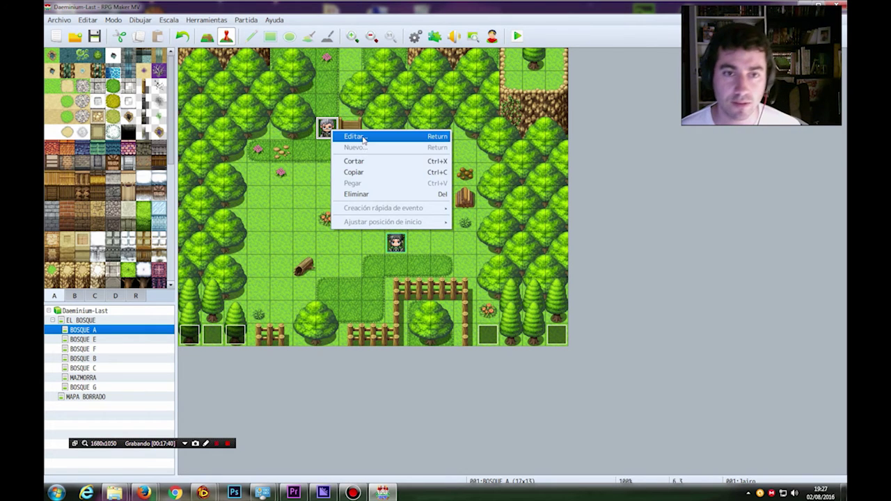
pyautogui.click(362, 141)
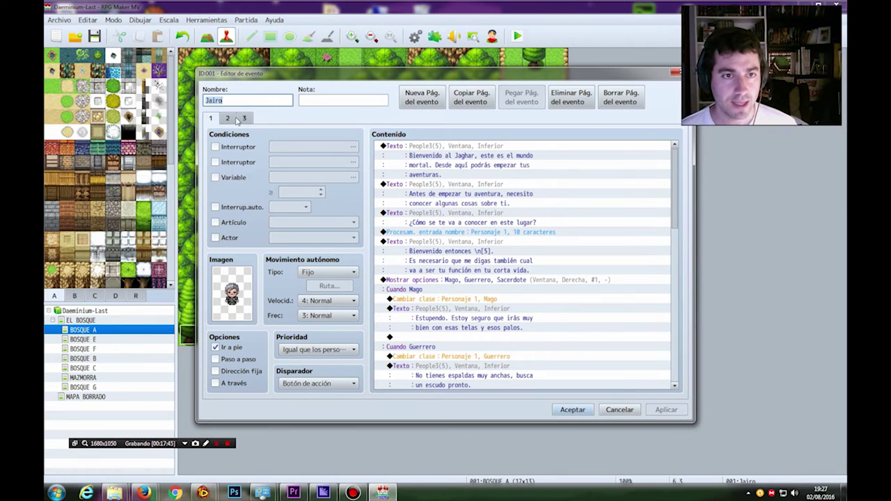
pyautogui.moveTo(672, 208); pyautogui.dragTo(665, 369)
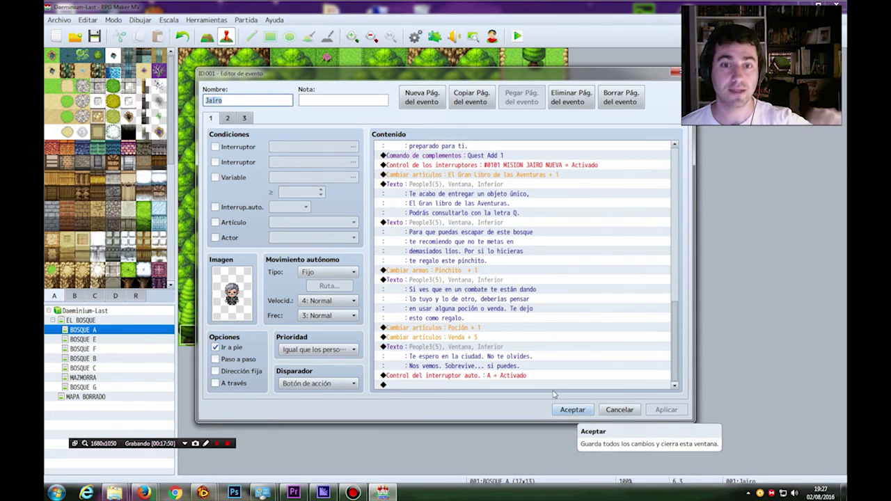
pyautogui.click(449, 356)
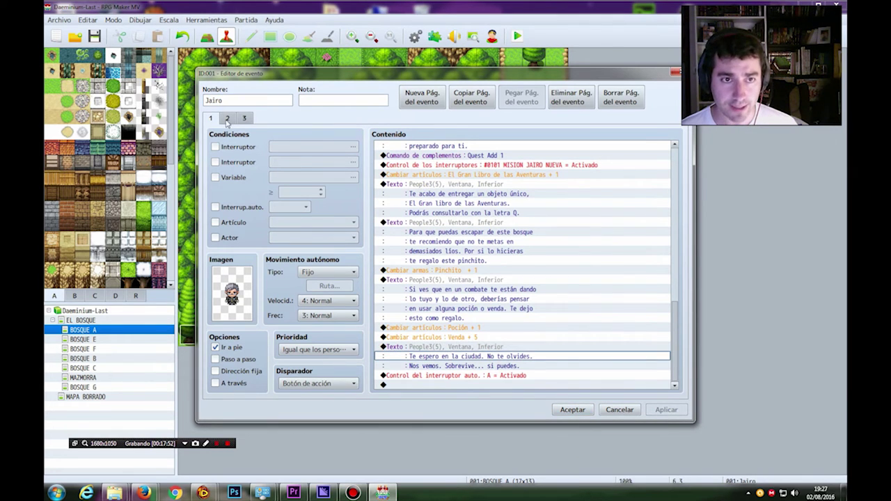
pyautogui.click(227, 120)
# Try adding a Borrar evento command at the end of the Jairo event's page 2, remove it and close the event.
pyautogui.click(525, 207)
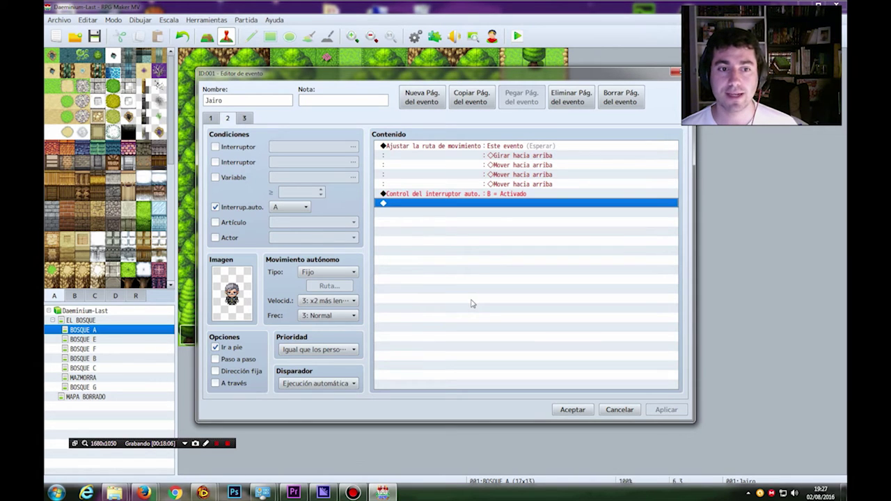
pyautogui.doubleClick(395, 204)
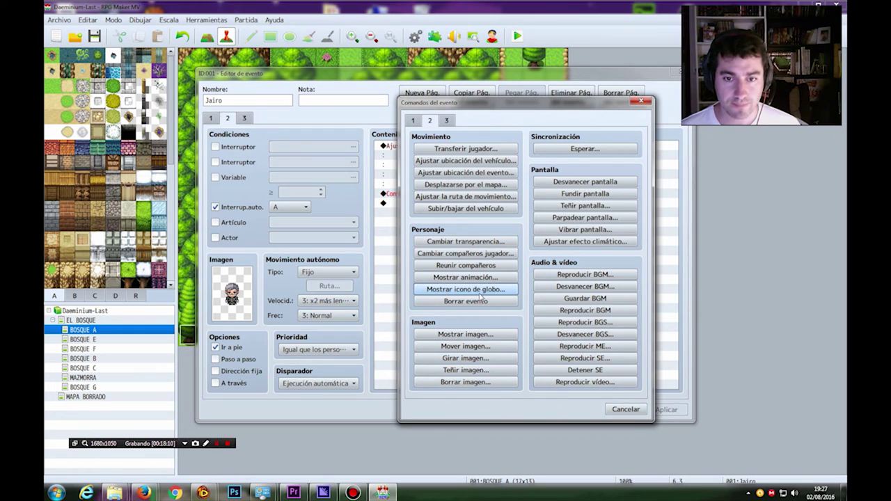
pyautogui.click(468, 301)
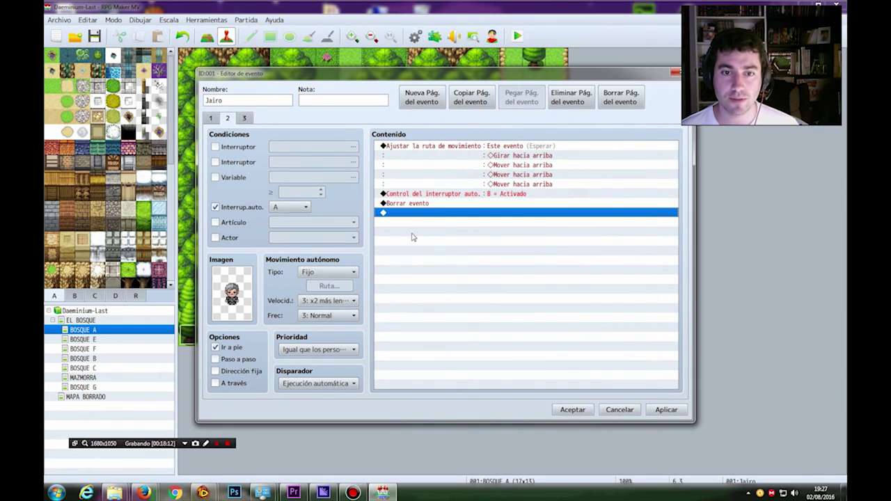
pyautogui.click(408, 204)
pyautogui.press('Delete')
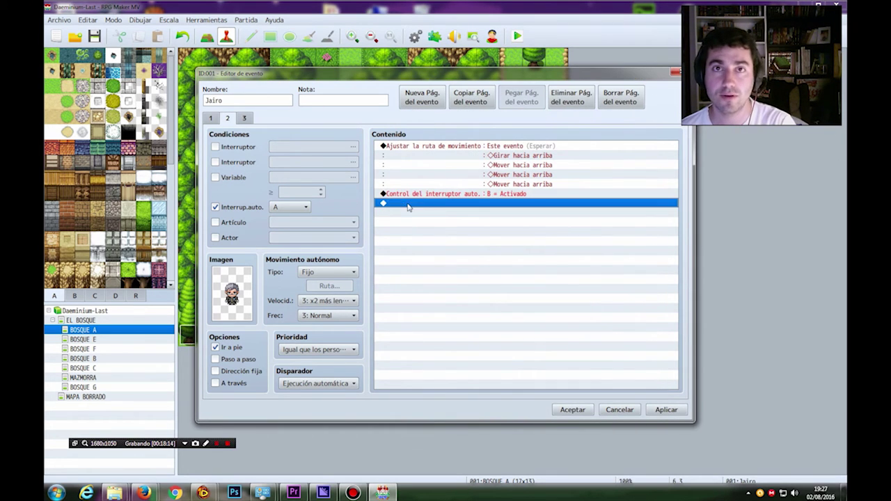
pyautogui.click(668, 411)
pyautogui.click(572, 410)
# Reopen the Jairo Misión Nueva event and add a new event page after page 1.
pyautogui.click(215, 343)
pyautogui.rightClick(215, 344)
pyautogui.click(237, 350)
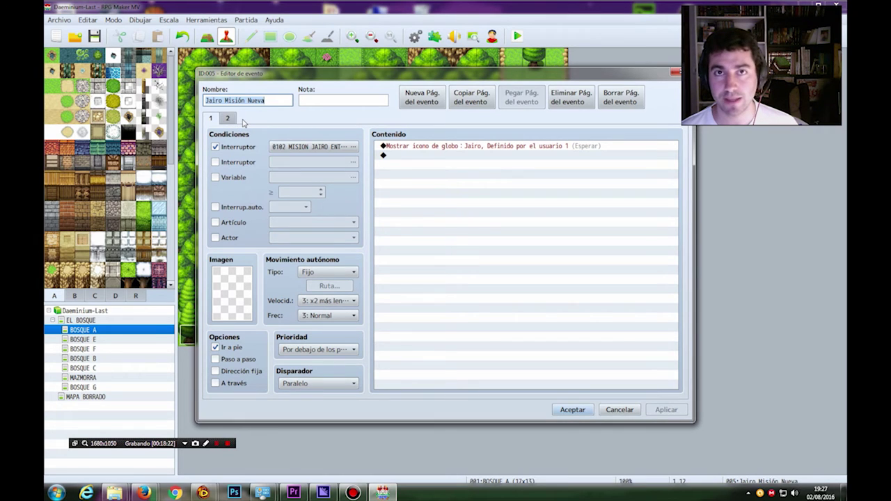
pyautogui.click(422, 97)
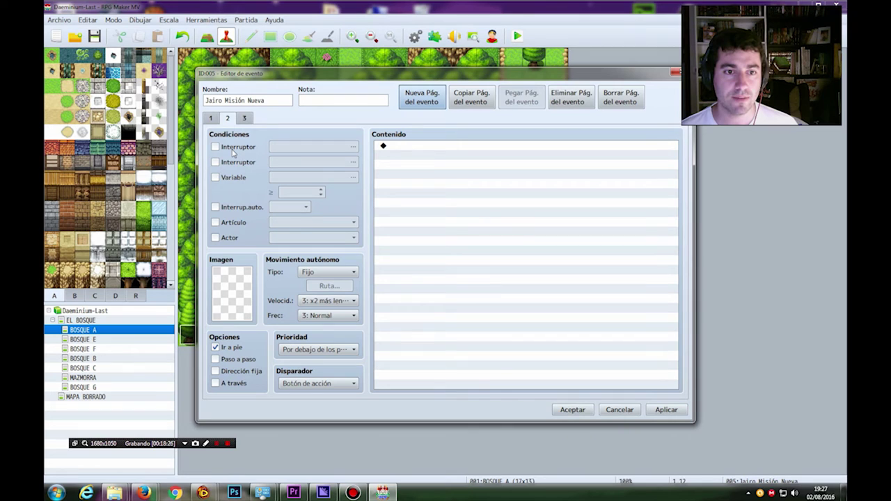
# Enable the new page's first switch condition, name switch 0103 DESAPARECE ICONO and assign it to the condition.
pyautogui.click(236, 147)
pyautogui.click(334, 148)
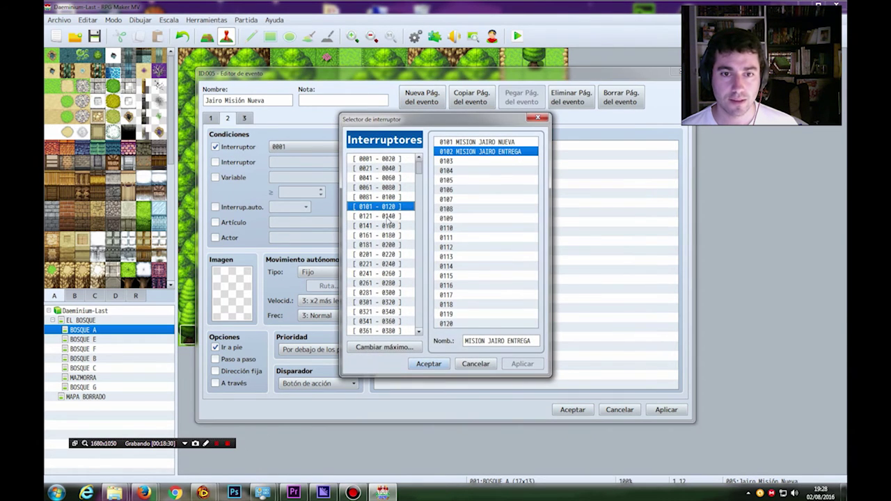
pyautogui.click(460, 160)
pyautogui.click(467, 340)
pyautogui.write('DESAPA')
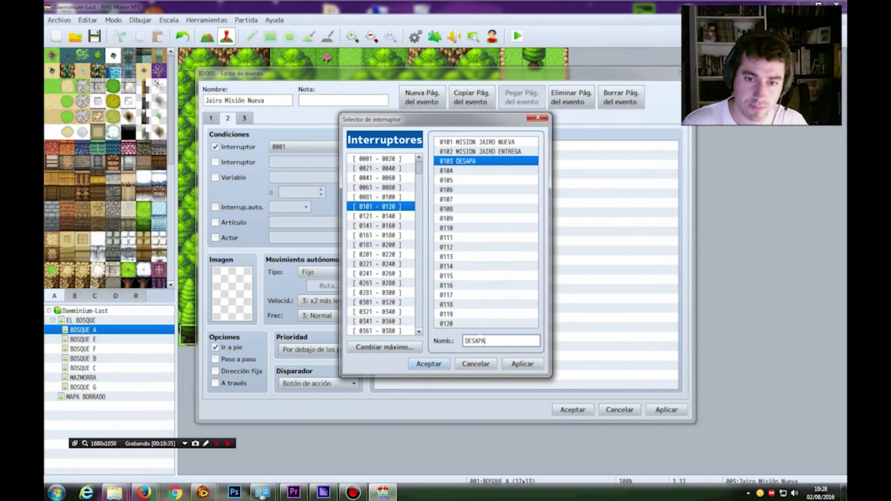
pyautogui.write('RECE ICONO')
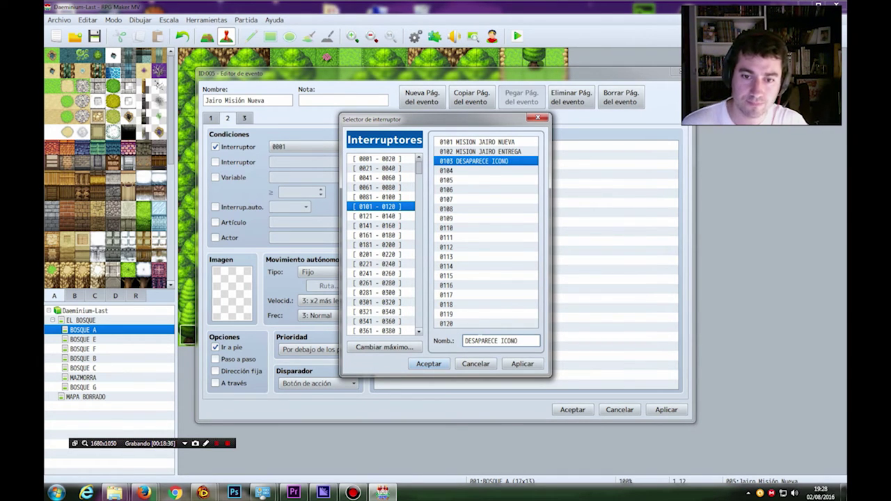
pyautogui.click(429, 364)
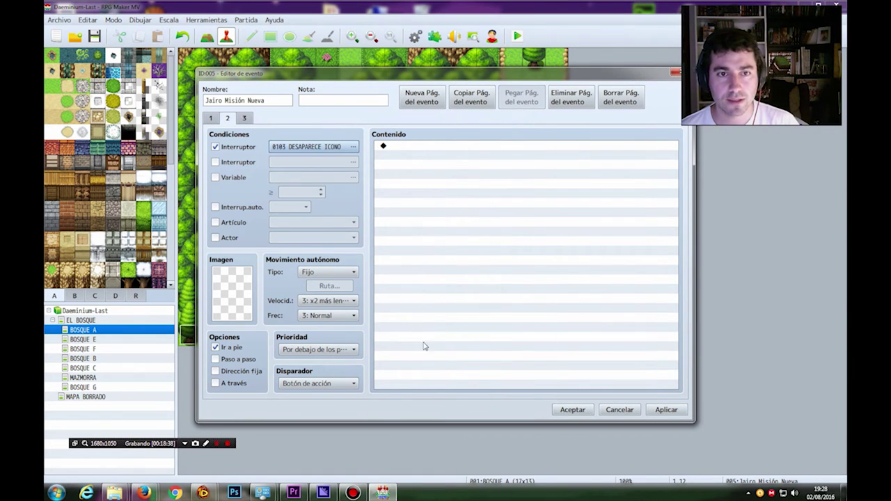
# Compare the event's three pages, add a Borrar evento command to page 2 and save the event.
pyautogui.click(244, 118)
pyautogui.click(229, 118)
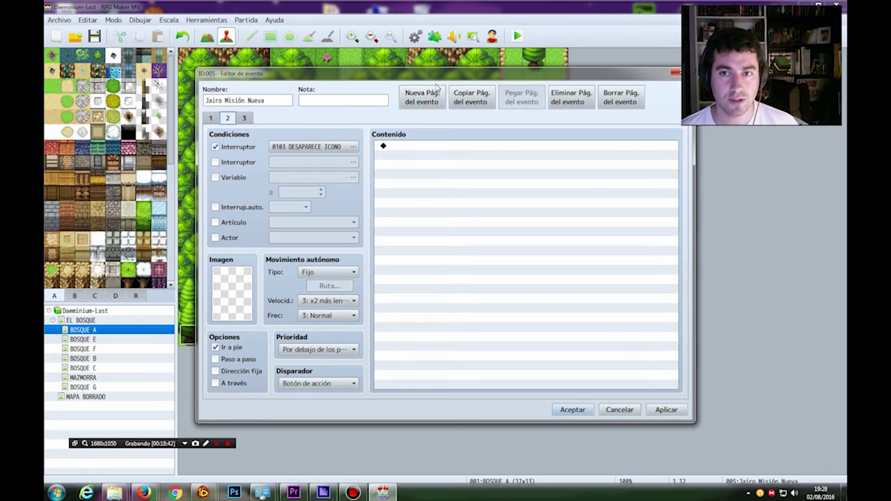
pyautogui.click(216, 118)
pyautogui.click(231, 119)
pyautogui.click(245, 119)
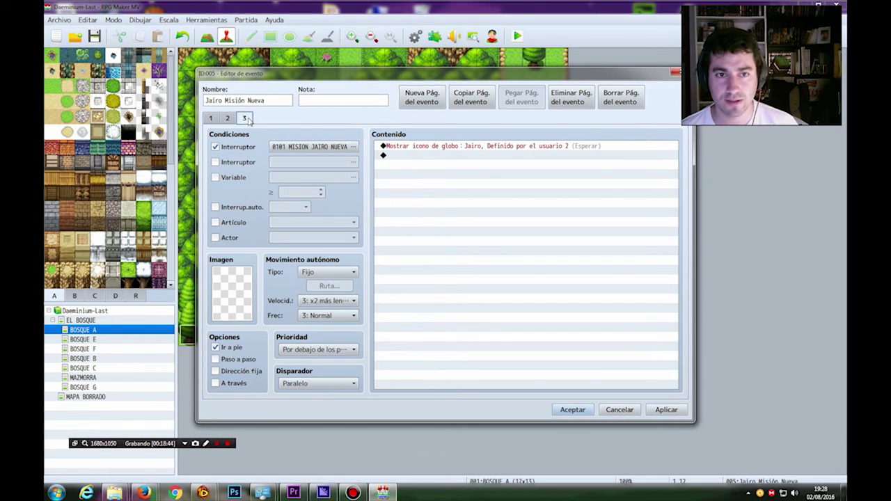
pyautogui.click(228, 119)
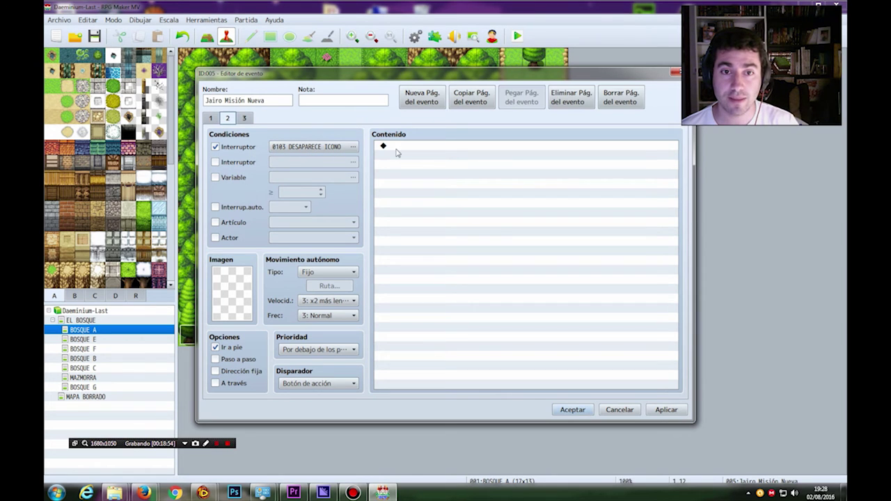
pyautogui.doubleClick(395, 147)
pyautogui.click(466, 305)
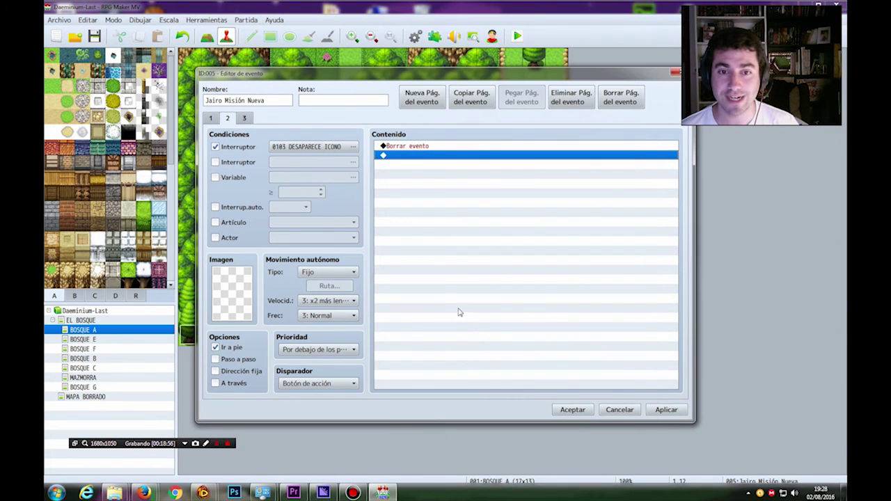
pyautogui.click(569, 409)
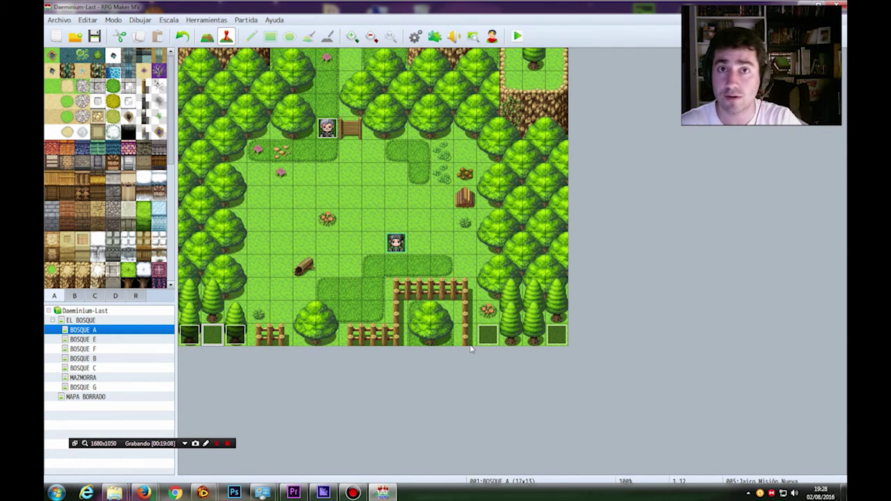
# Open the Jairo event for editing and display page 2.
pyautogui.click(326, 126)
pyautogui.rightClick(325, 125)
pyautogui.click(348, 129)
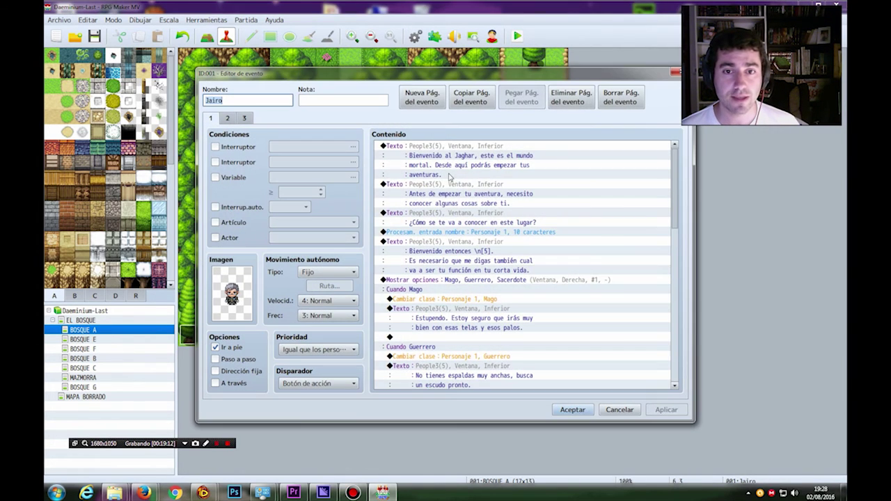
pyautogui.click(228, 119)
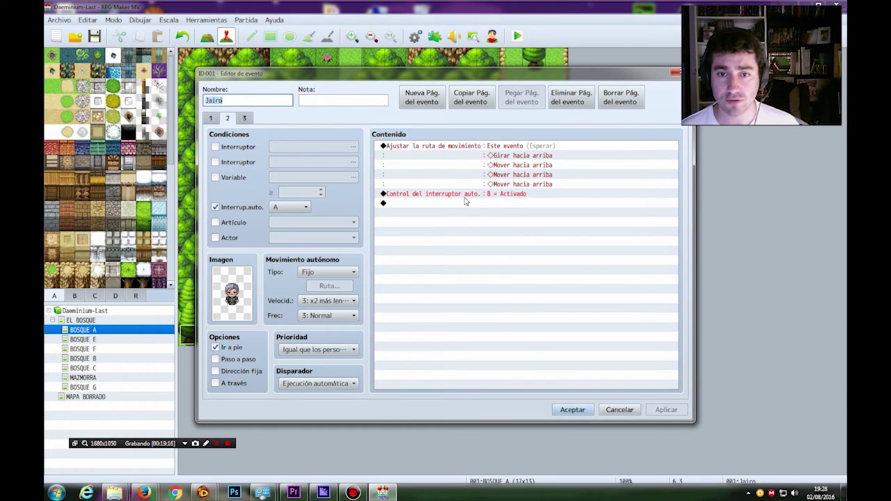
# Insert a switch control command setting 0103 DESAPARECE ICONO to Activado before page 2's self switch B command, and save the event.
pyautogui.click(424, 195)
pyautogui.rightClick(424, 197)
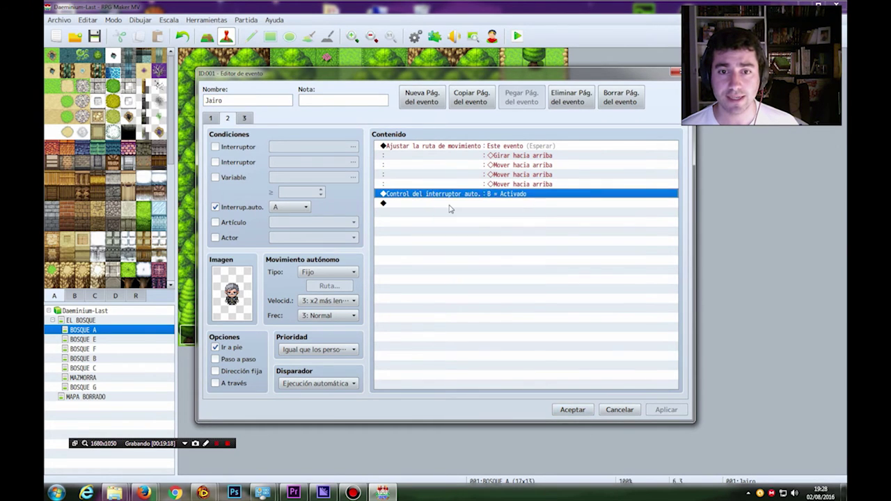
pyautogui.click(449, 201)
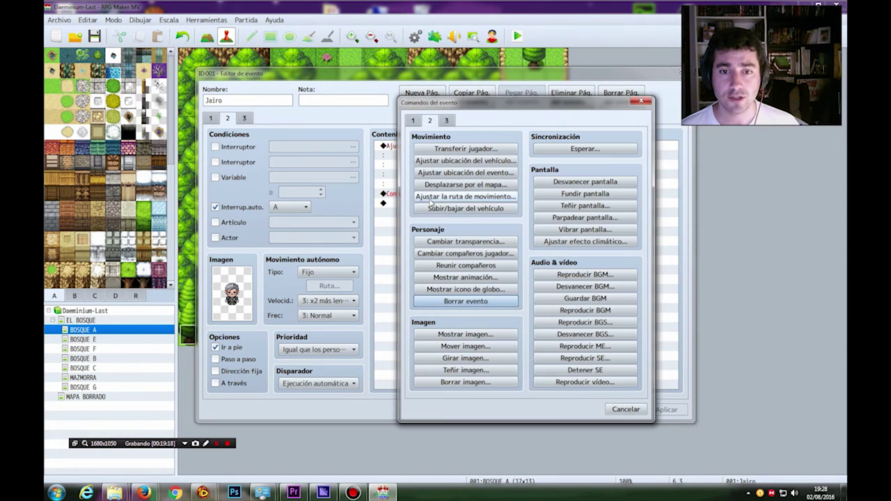
pyautogui.click(415, 123)
pyautogui.click(463, 229)
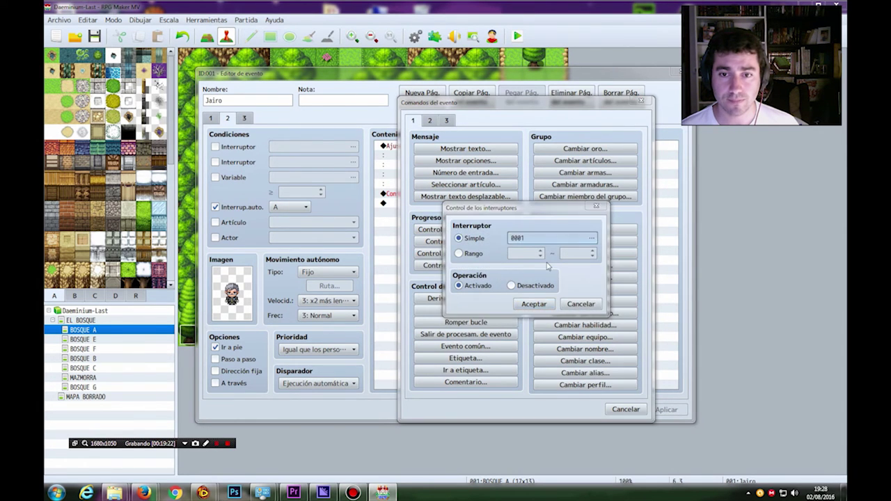
pyautogui.click(529, 238)
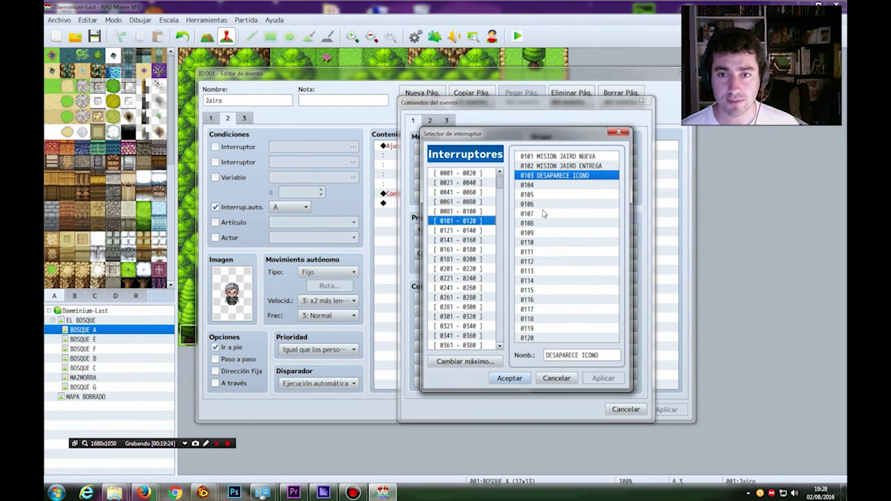
pyautogui.click(516, 379)
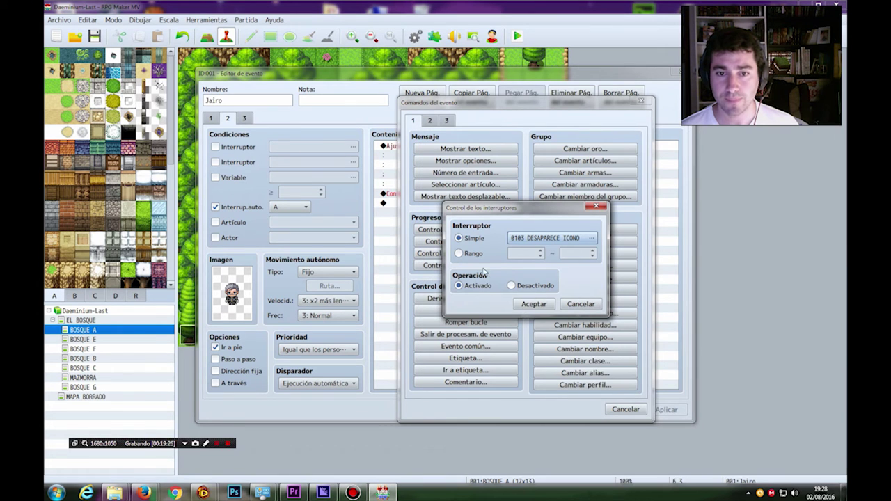
pyautogui.click(536, 304)
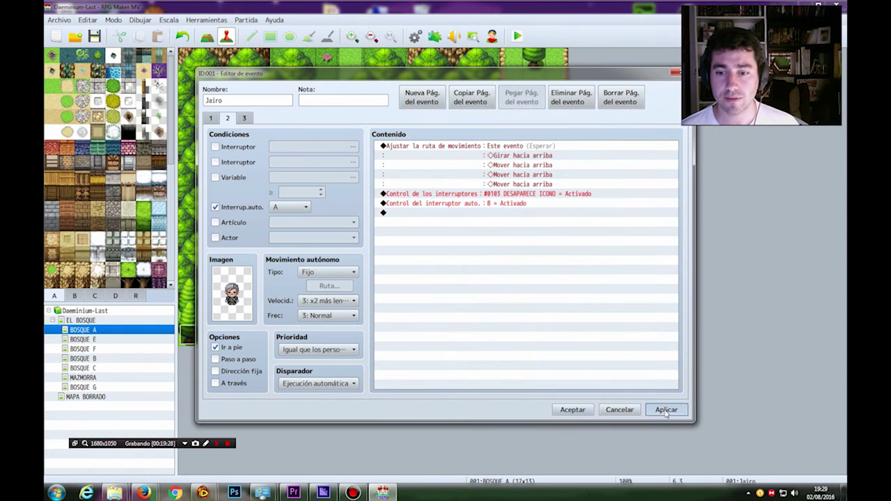
pyautogui.click(572, 408)
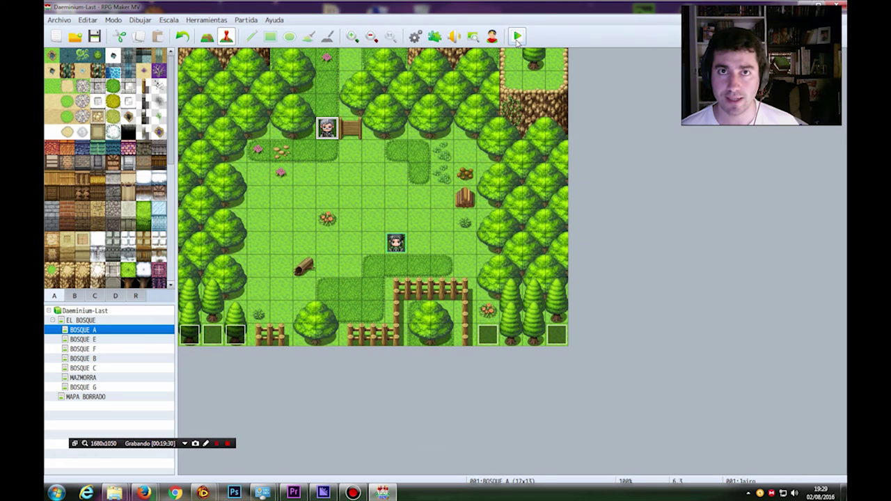
# Save the project, launch a playtest with a new game and dismiss the keyboard controls message.
pyautogui.click(517, 39)
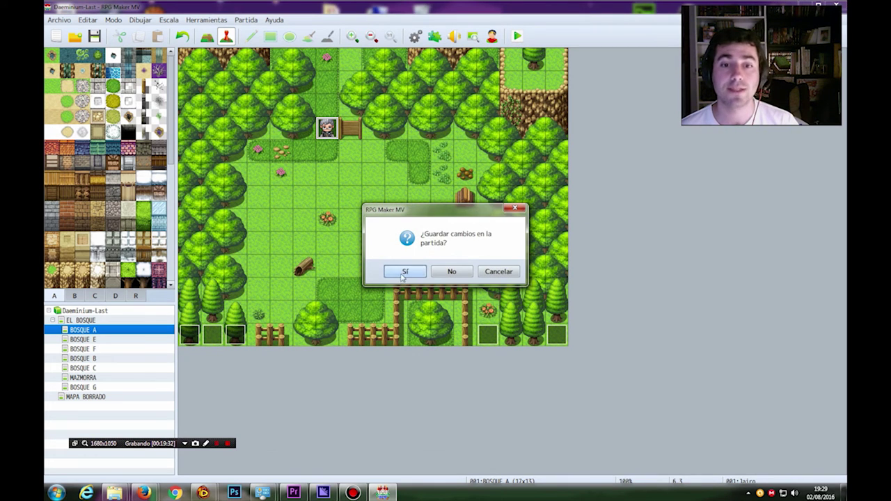
pyautogui.click(402, 272)
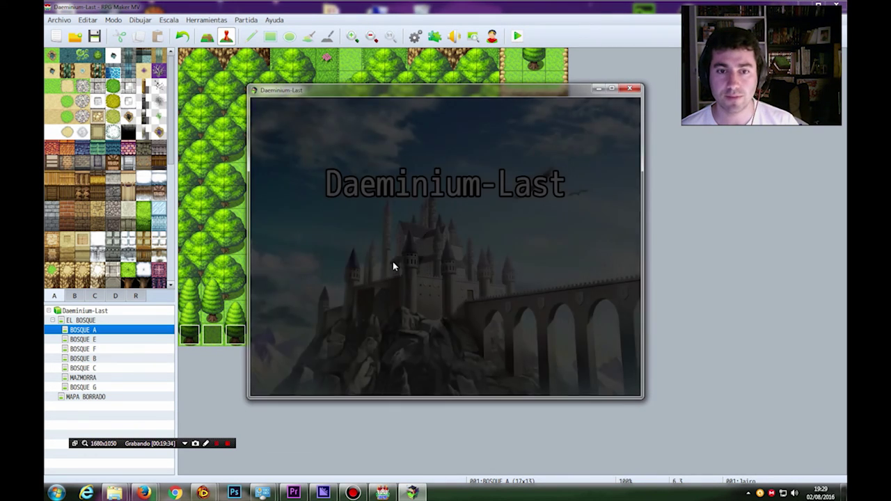
pyautogui.press('Return')
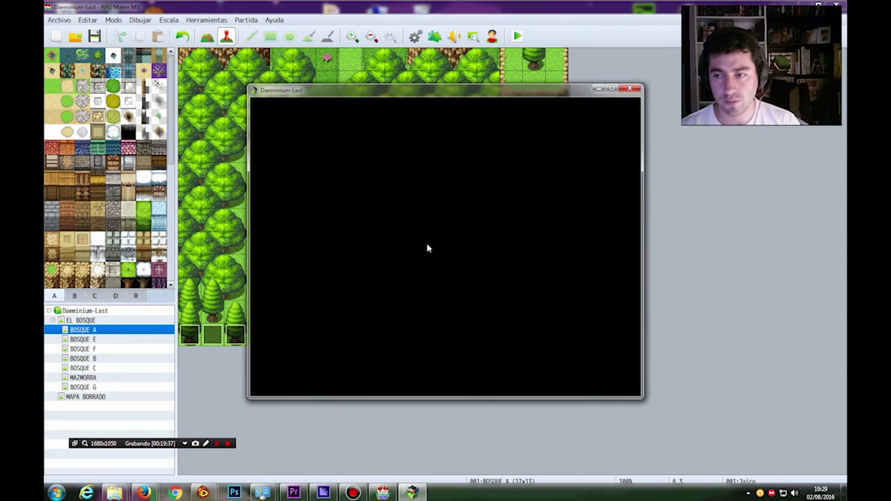
pyautogui.press('Return')
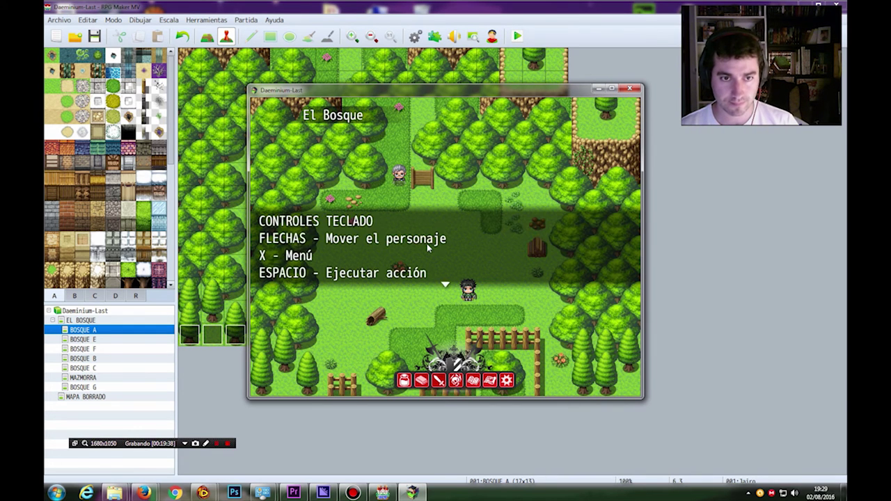
pyautogui.press('Return')
# Walk the character up to Jairo, start his dialogue to check for the balloon icon, and close the playtest.
pyautogui.press('Left')
pyautogui.press('Left')
pyautogui.press('Up')
pyautogui.press('Up')
pyautogui.press('Up')
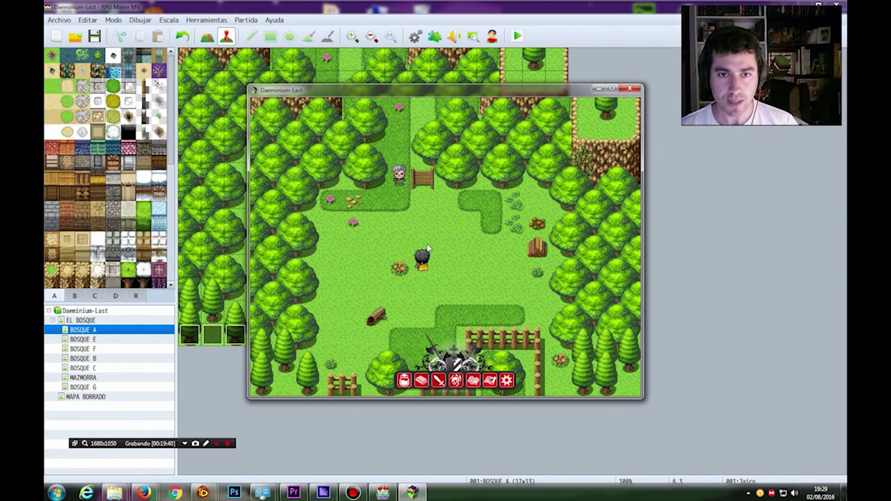
pyautogui.press('Up')
pyautogui.press('Left')
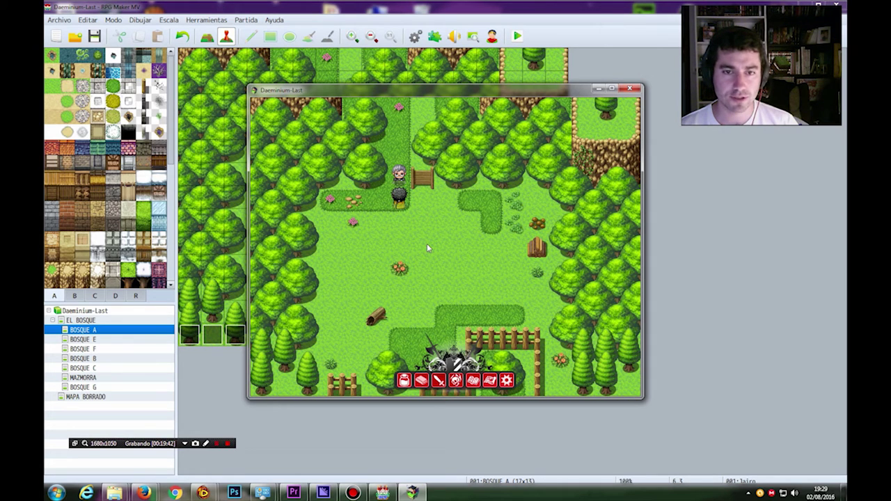
pyautogui.press('Return')
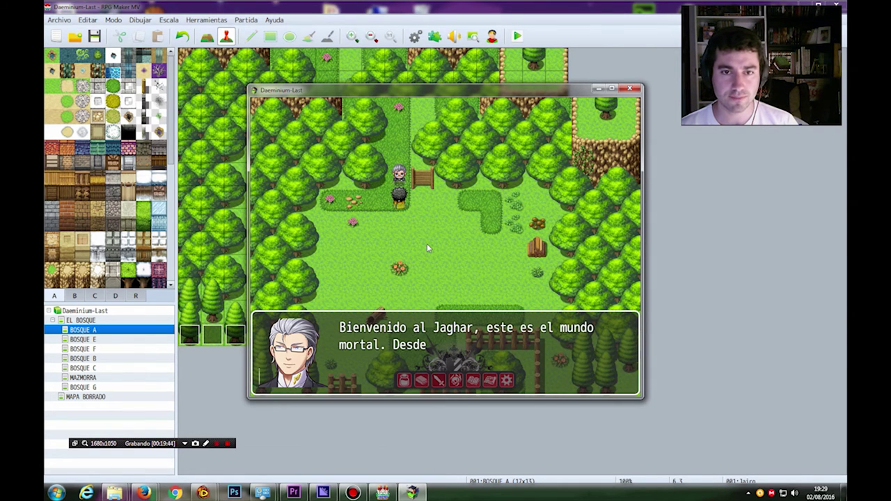
pyautogui.press('Return')
pyautogui.press('Return')
pyautogui.click(630, 88)
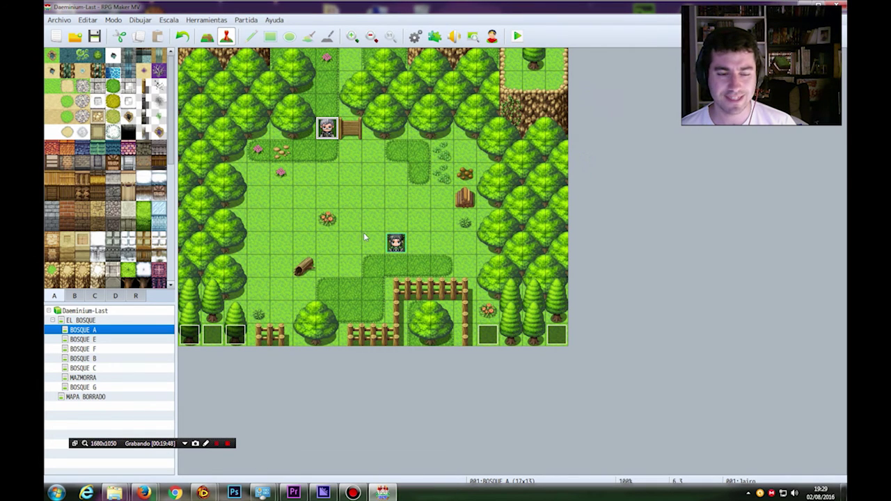
# Examine the switch condition and balloon icon command on page 1 of the Jairo Misión Nueva event.
pyautogui.click(211, 339)
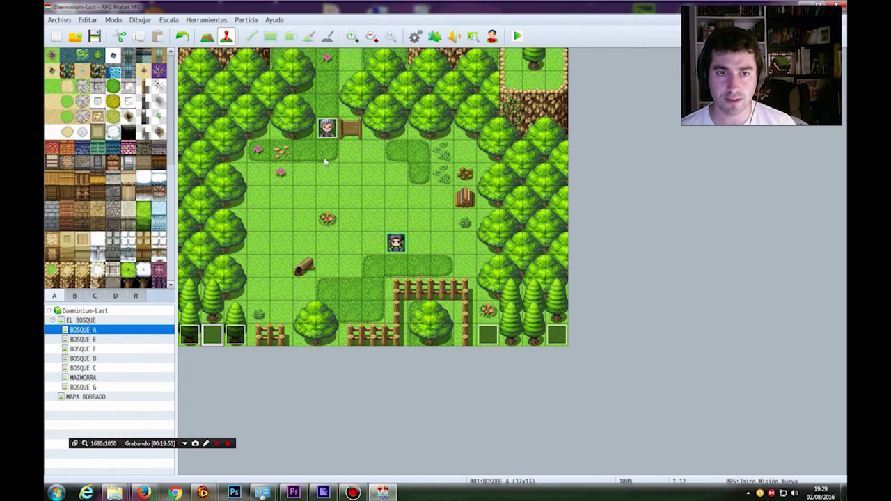
pyautogui.rightClick(213, 340)
pyautogui.click(230, 344)
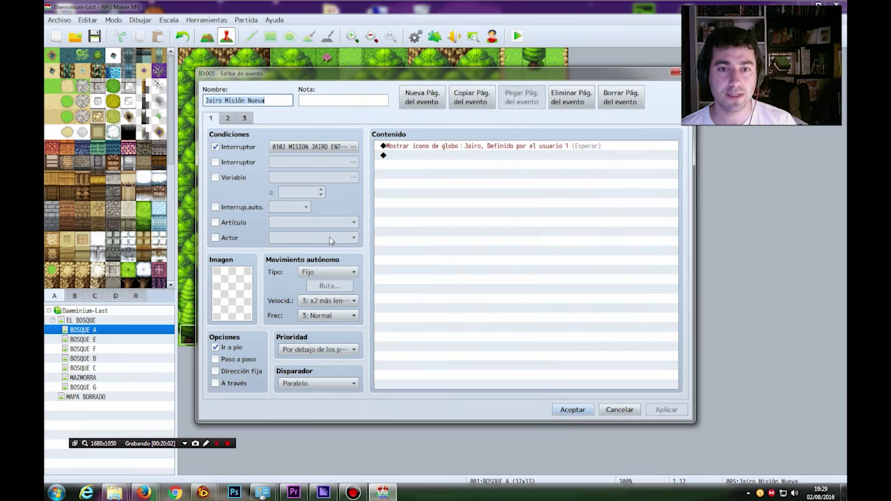
pyautogui.click(675, 73)
# Append a switch control command setting 0101 MISION JAIRO NUEVA to Activado in the Inicialización event and save the event.
pyautogui.rightClick(197, 333)
pyautogui.click(230, 338)
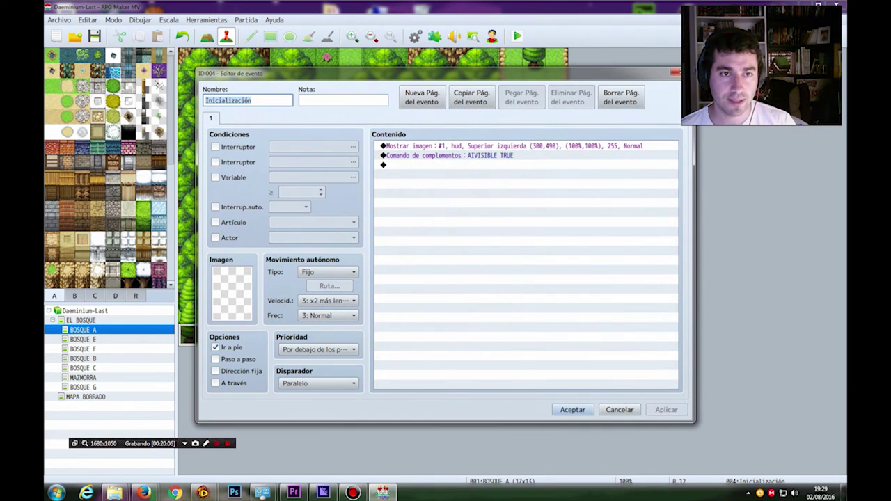
pyautogui.doubleClick(406, 165)
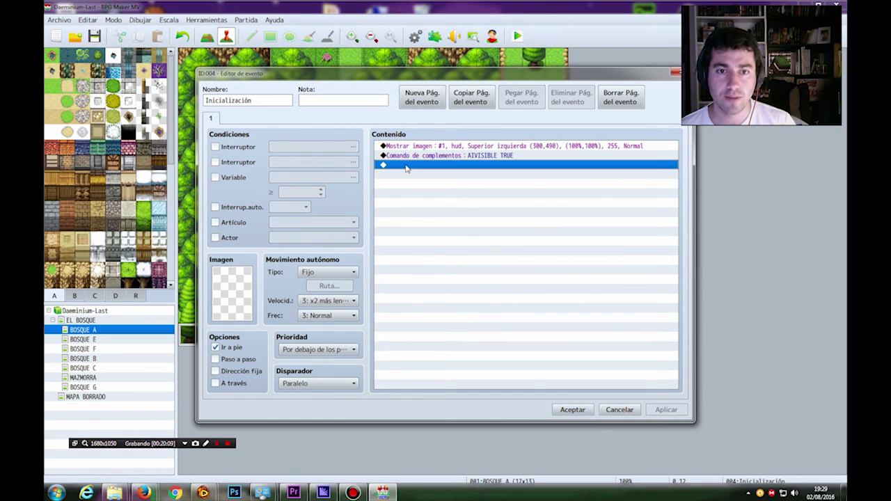
pyautogui.click(491, 230)
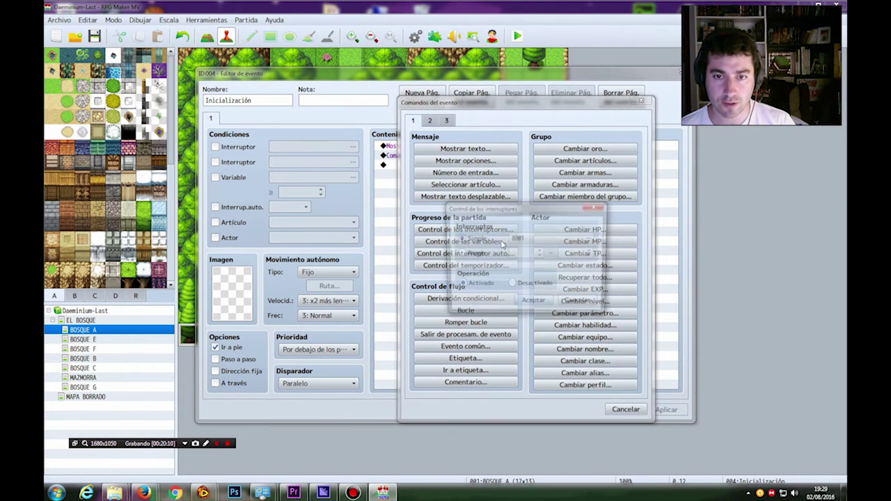
pyautogui.click(550, 239)
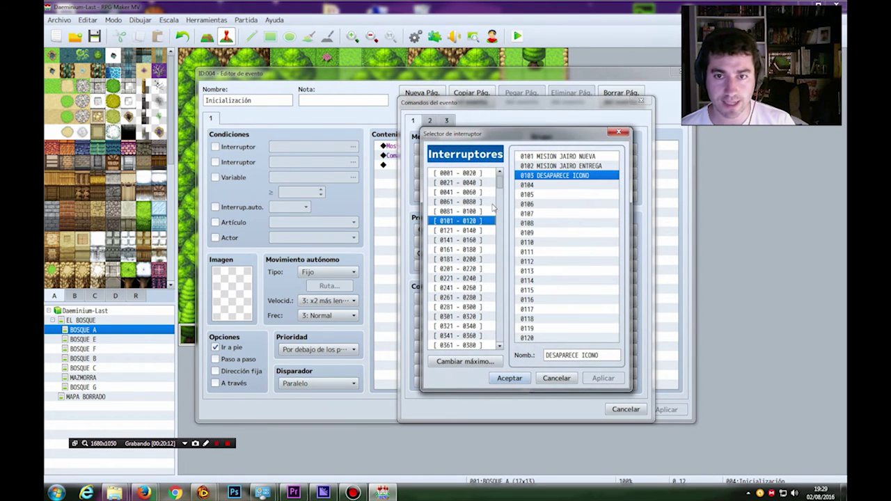
pyautogui.click(574, 166)
pyautogui.click(567, 157)
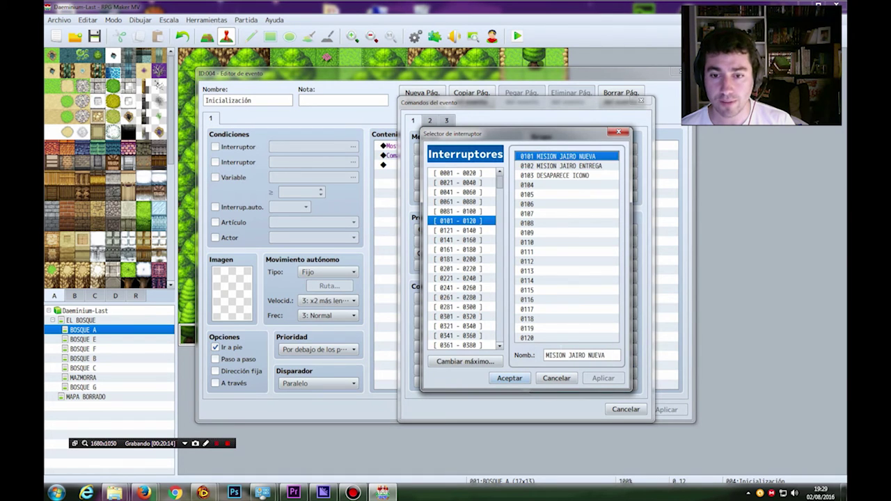
pyautogui.click(509, 378)
pyautogui.click(533, 302)
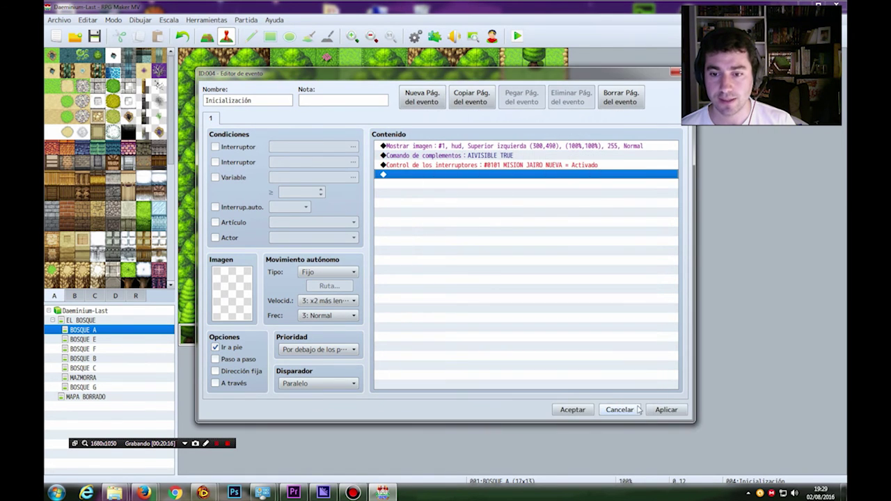
pyautogui.click(565, 410)
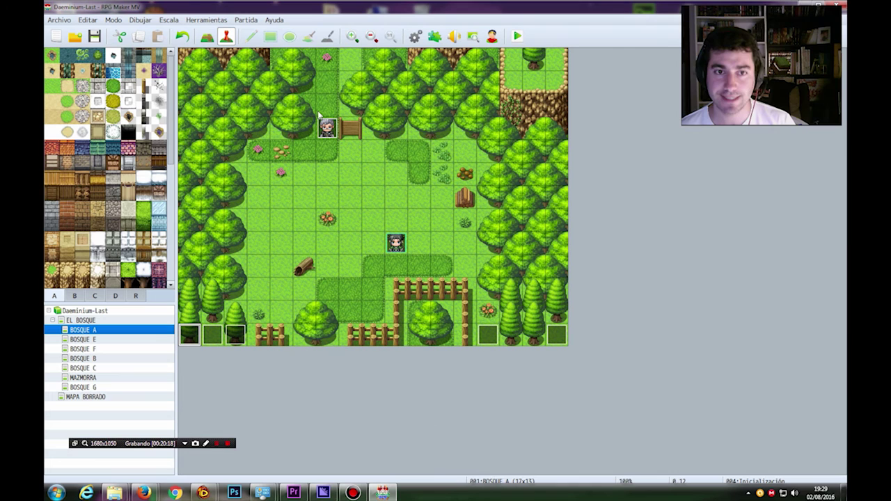
# Save the project, run a new game playtest to check the icon over Jairo, and close it.
pyautogui.click(517, 36)
pyautogui.click(394, 276)
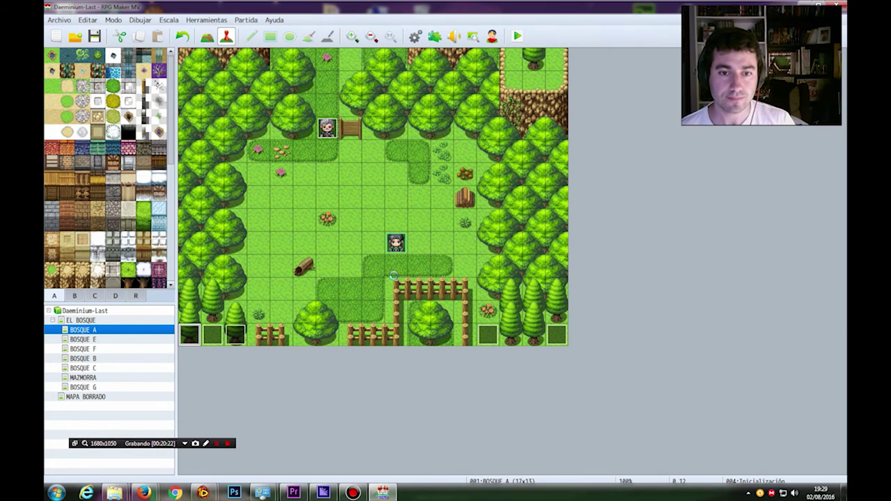
pyautogui.click(490, 300)
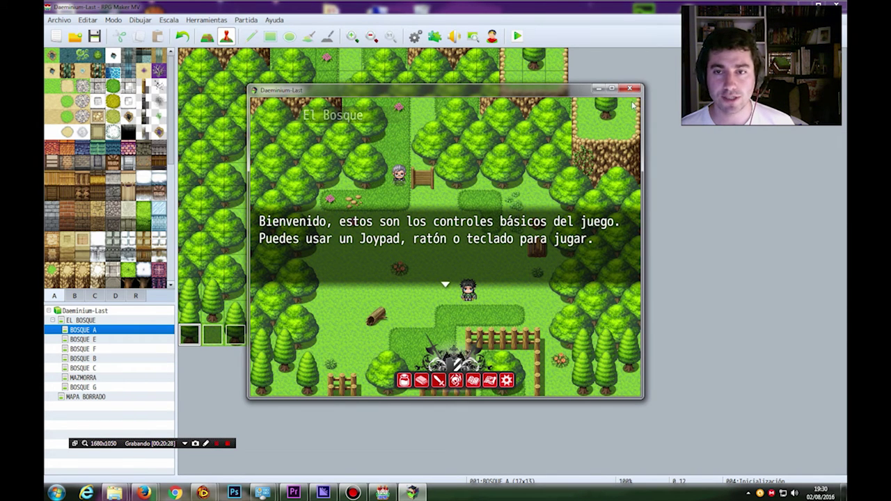
pyautogui.hotkey('alt', 'F4')
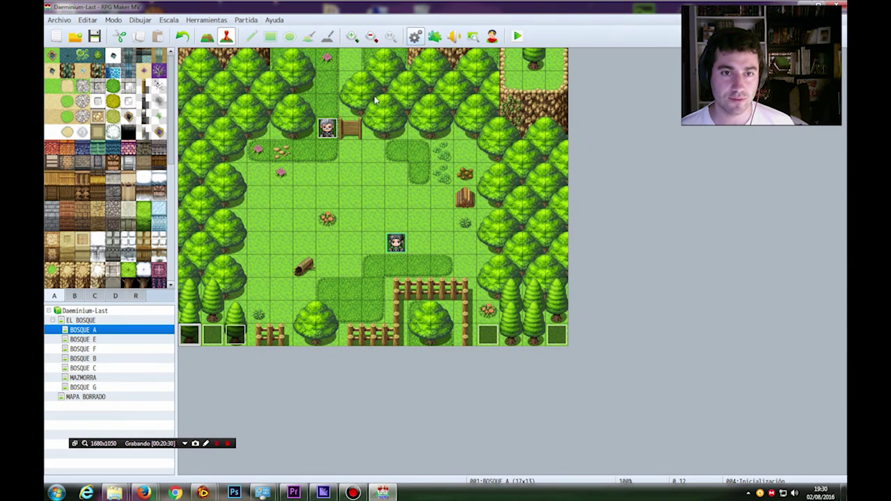
# Set the switch condition on page 1 of the Jairo Misión Nueva event to 0101 MISION JAIRO NUEVA.
pyautogui.rightClick(206, 330)
pyautogui.click(236, 339)
pyautogui.doubleClick(236, 339)
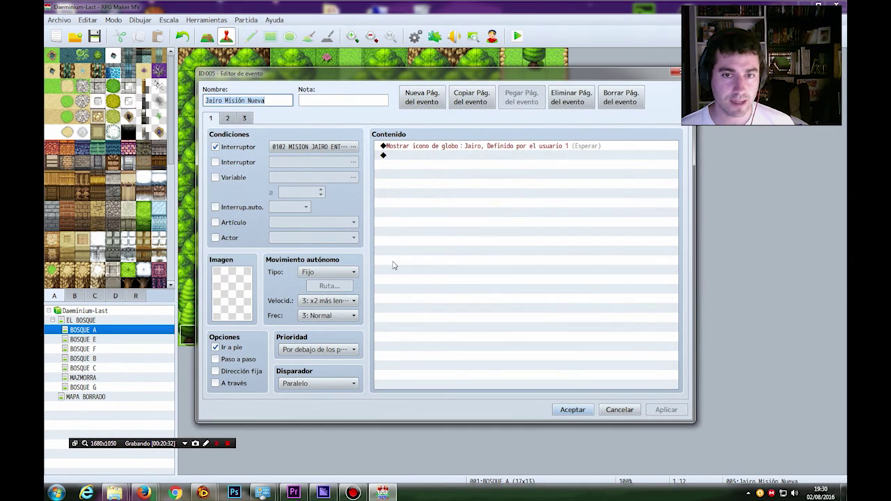
pyautogui.click(316, 147)
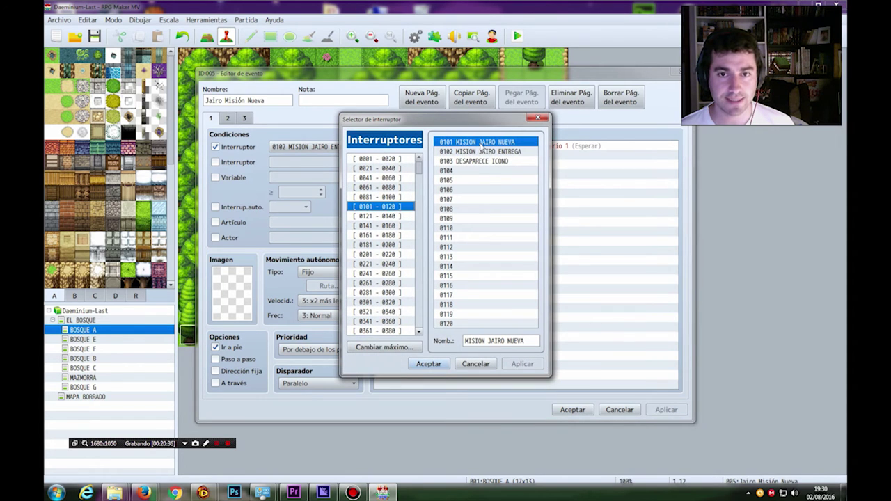
pyautogui.click(429, 363)
# Set page 3's switch condition to 0102 MISION JAIRO ENTREGA and save the event.
pyautogui.click(245, 118)
pyautogui.click(313, 147)
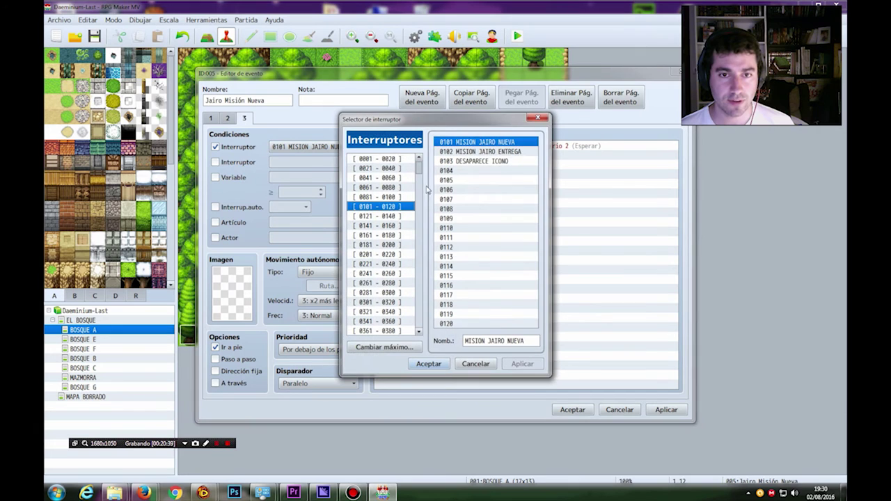
pyautogui.click(480, 151)
pyautogui.click(429, 364)
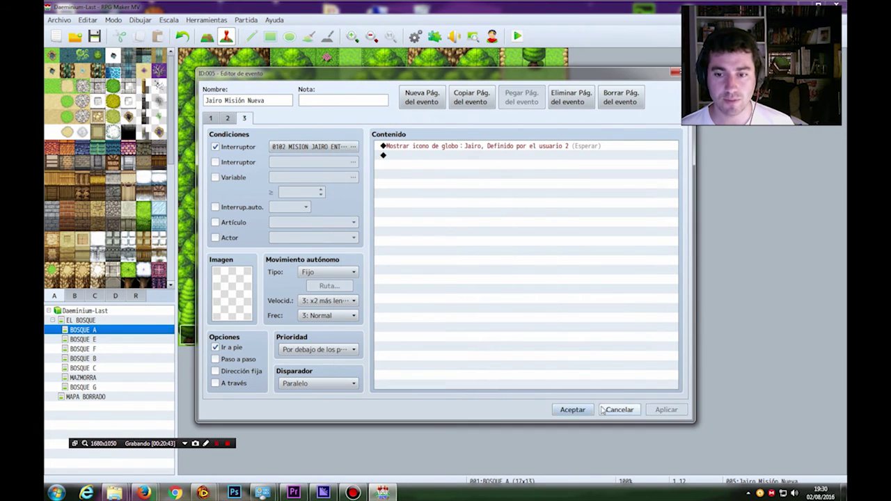
pyautogui.click(573, 409)
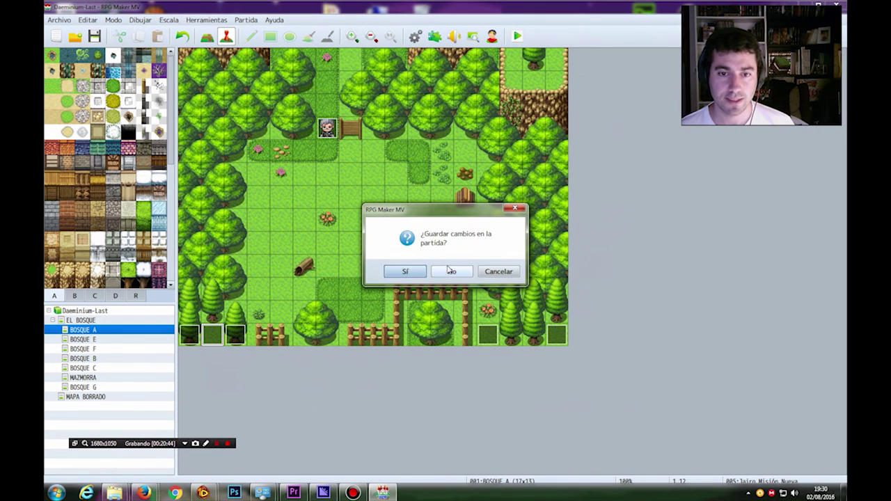
# Save the project for a new playtest, dismiss the keyboard controls message and walk the character to Jairo.
pyautogui.click(394, 270)
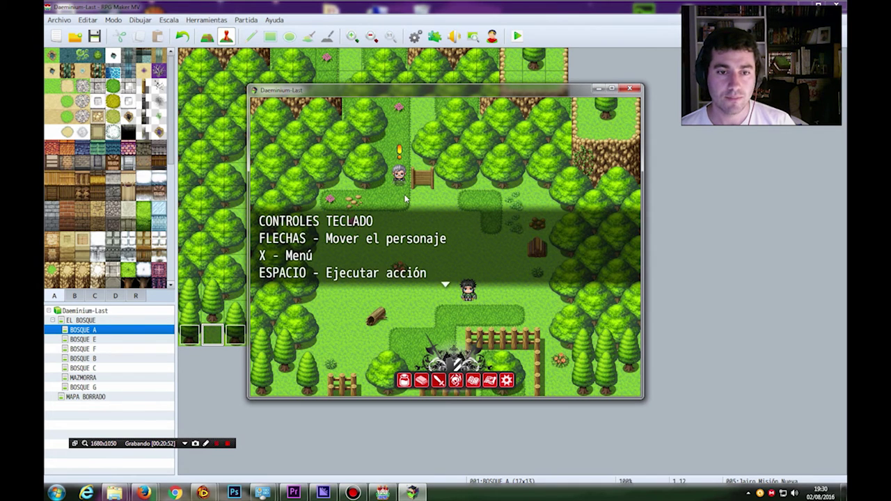
pyautogui.press('space')
pyautogui.press('Left')
pyautogui.click(406, 200)
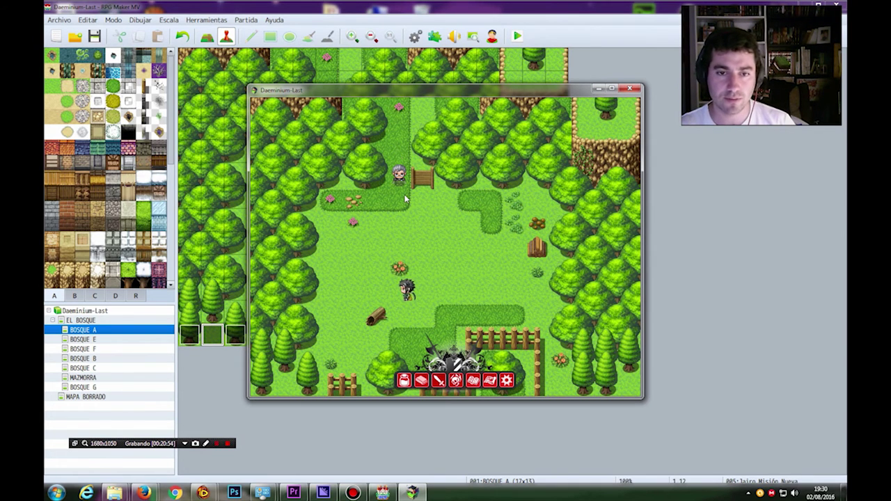
# Talk to Jairo and advance his introduction to the line "Bienvenido entonces Personaje 1".
pyautogui.press('space')
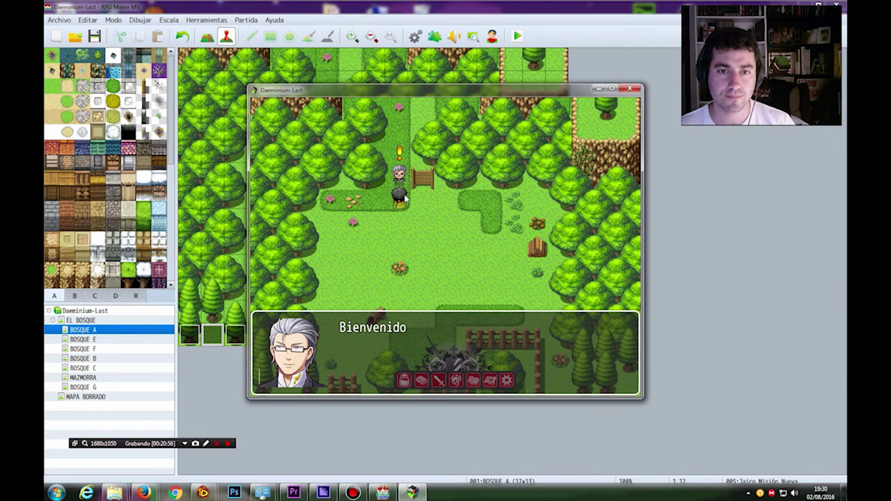
pyautogui.press('space')
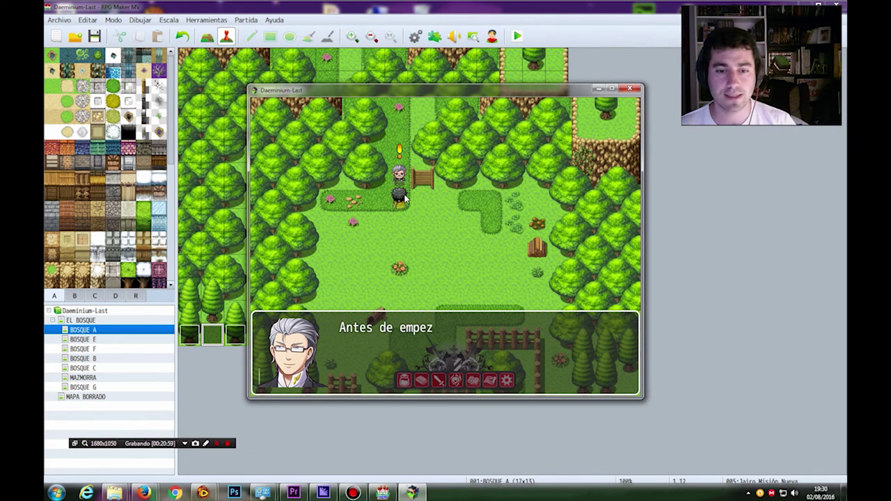
pyautogui.press('space')
pyautogui.press('space')
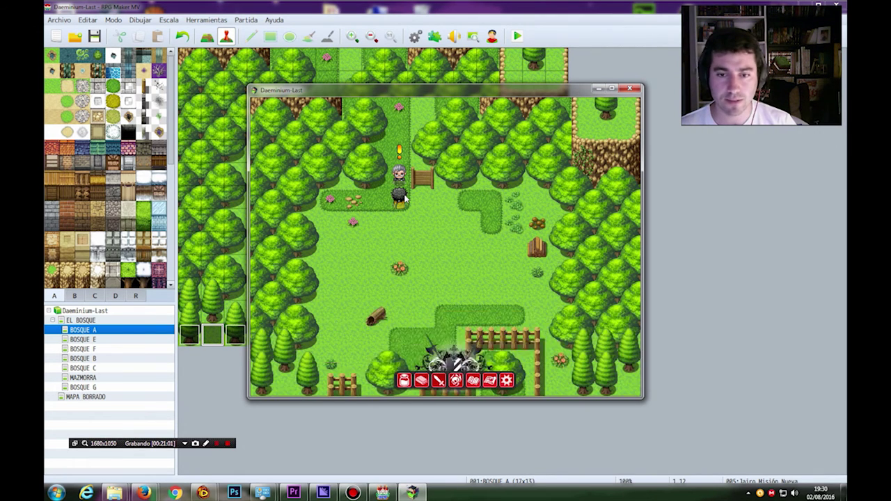
pyautogui.press('Up')
pyautogui.press('Left')
pyautogui.press('space')
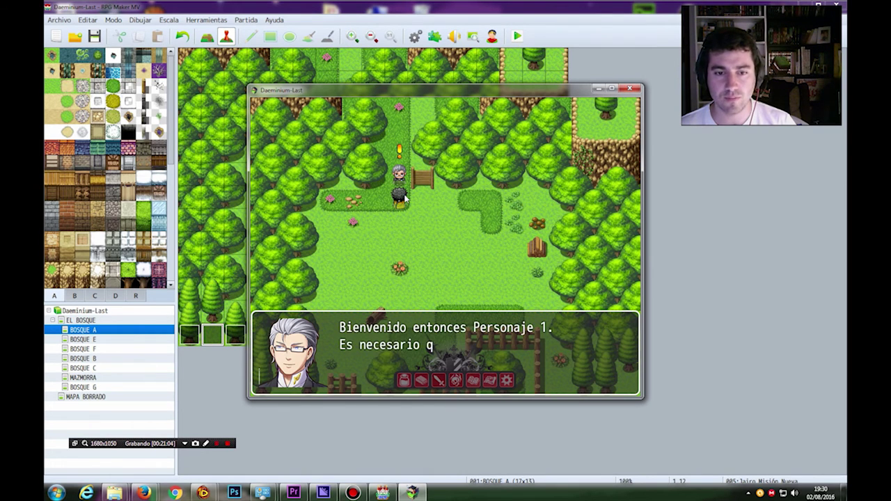
# Advance through the rest of Jairo's dialogue until he walks away, checking the balloon icon.
pyautogui.press('space')
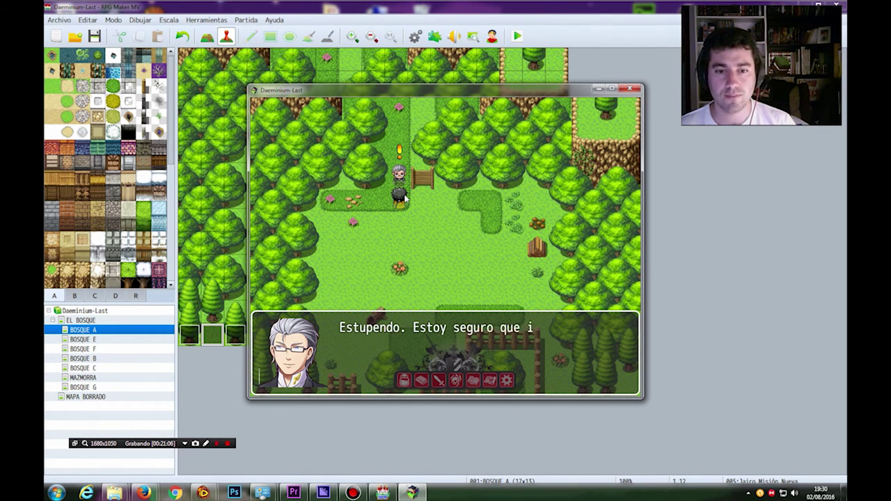
pyautogui.press('space')
pyautogui.press('space')
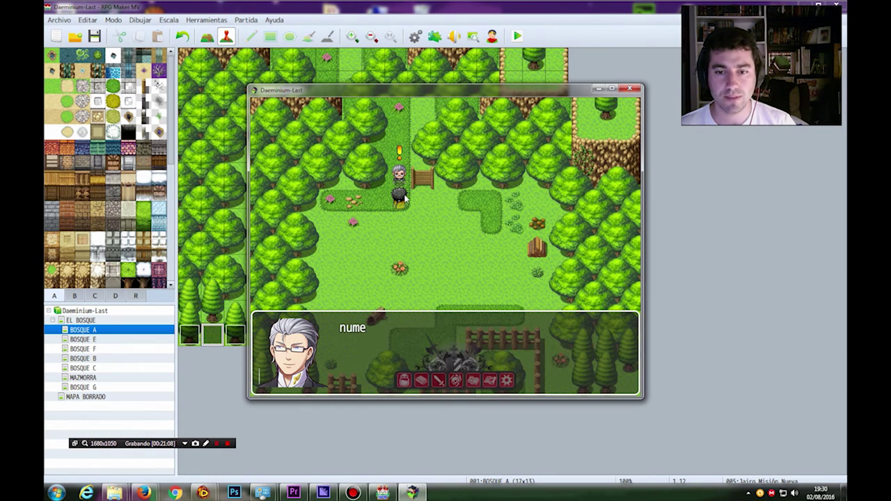
pyautogui.press('space')
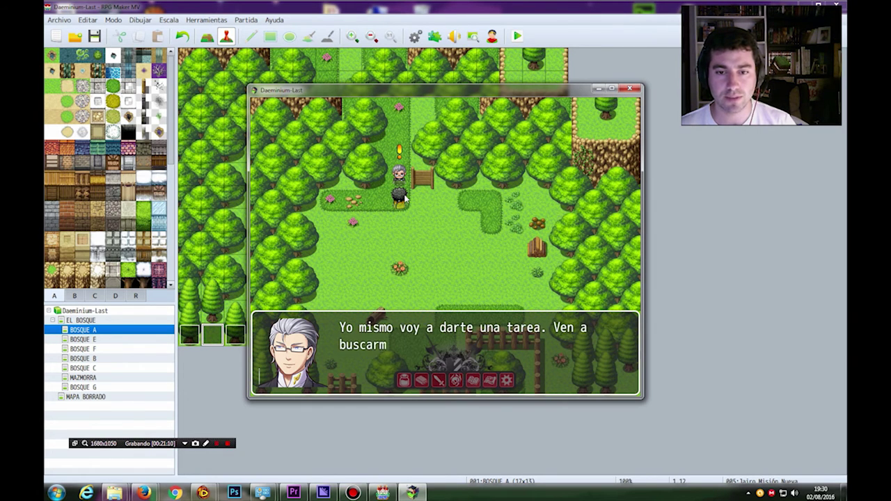
pyautogui.press('space')
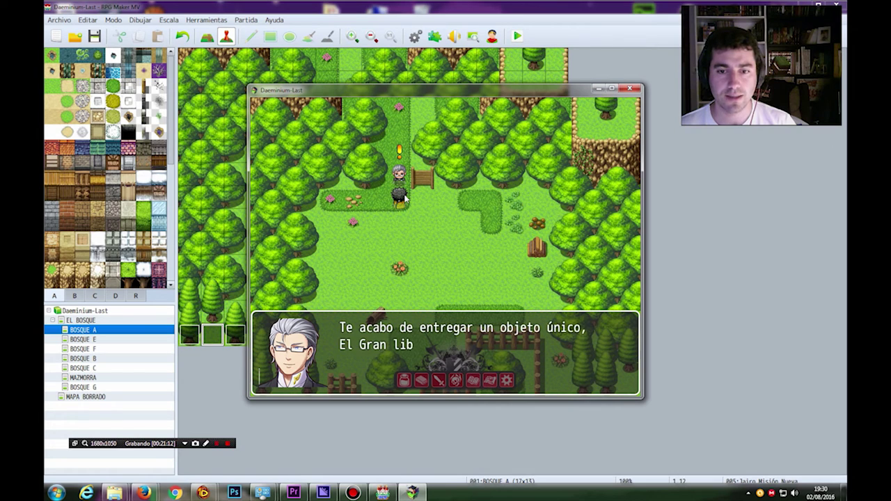
pyautogui.press('space')
pyautogui.press('space')
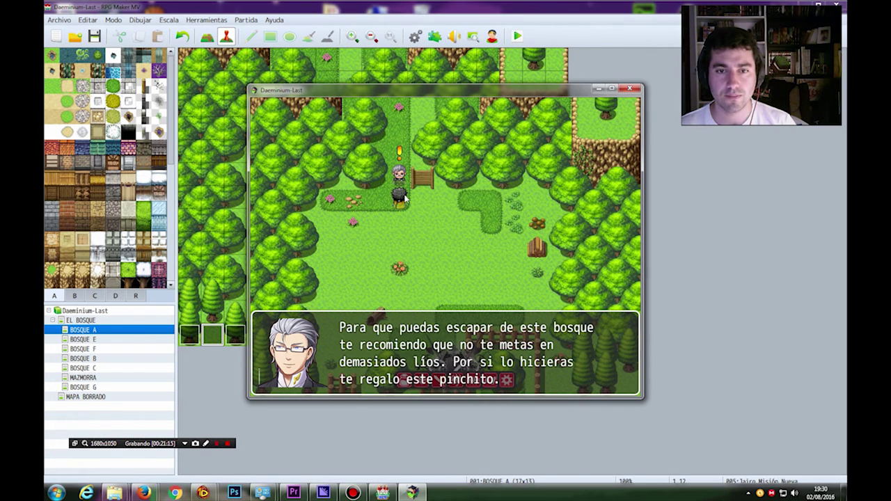
pyautogui.press('space')
pyautogui.press('space')
pyautogui.press('space')
pyautogui.press('space')
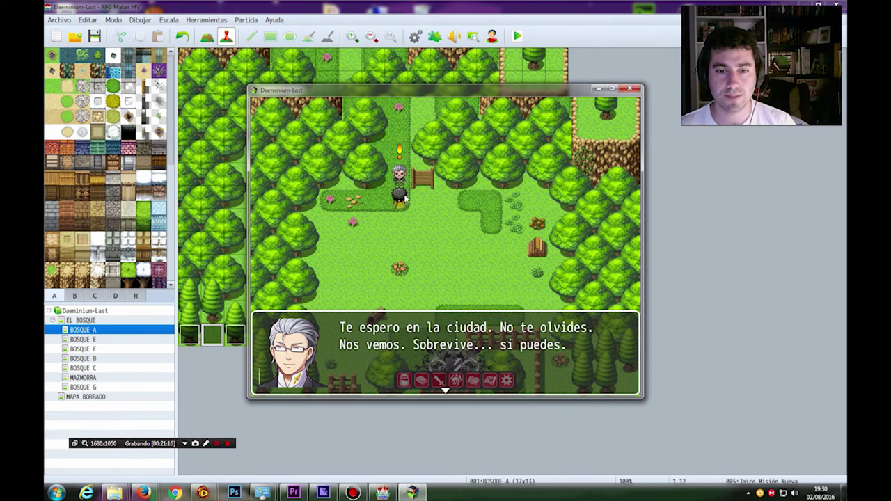
pyautogui.press('space')
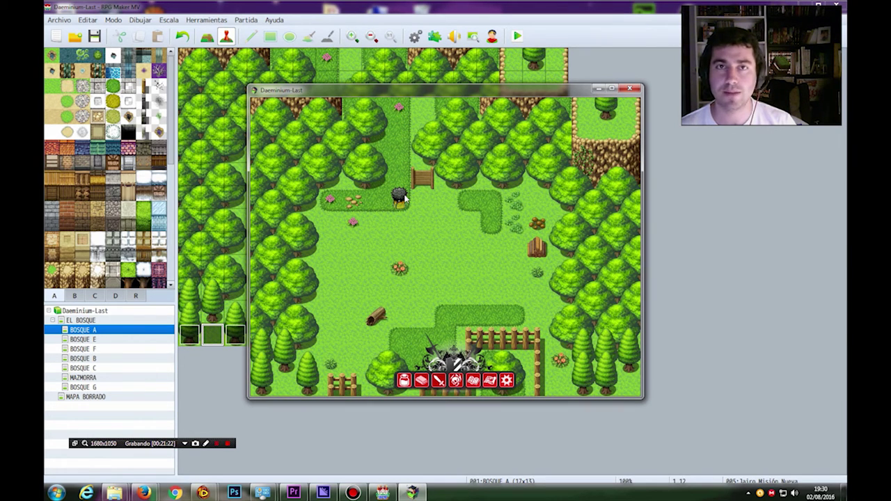
# End the playtest and, on page 2 of the Jairo event, move the 0103 DESAPARECE ICONO switch command above the movement route.
pyautogui.click(630, 89)
pyautogui.rightClick(326, 130)
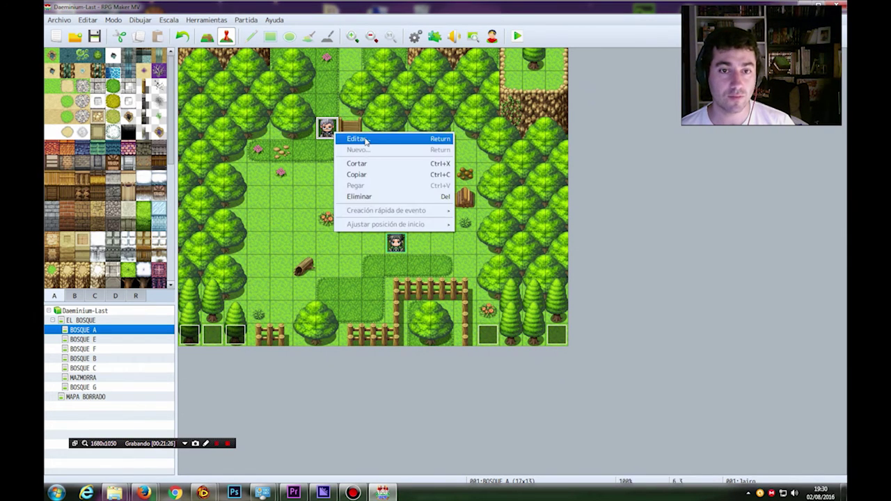
pyautogui.click(365, 139)
pyautogui.click(227, 119)
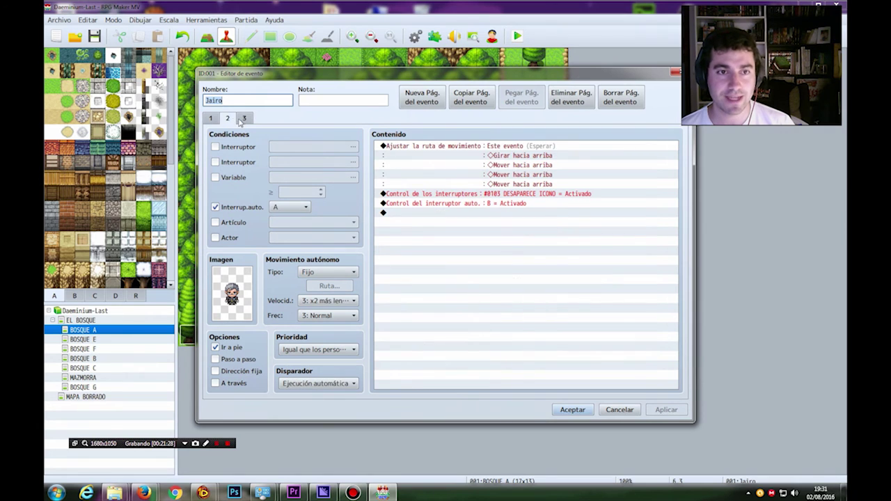
pyautogui.click(439, 195)
pyautogui.hotkey('ctrl', 'x')
pyautogui.click(418, 147)
pyautogui.hotkey('ctrl', 'v')
pyautogui.click(456, 146)
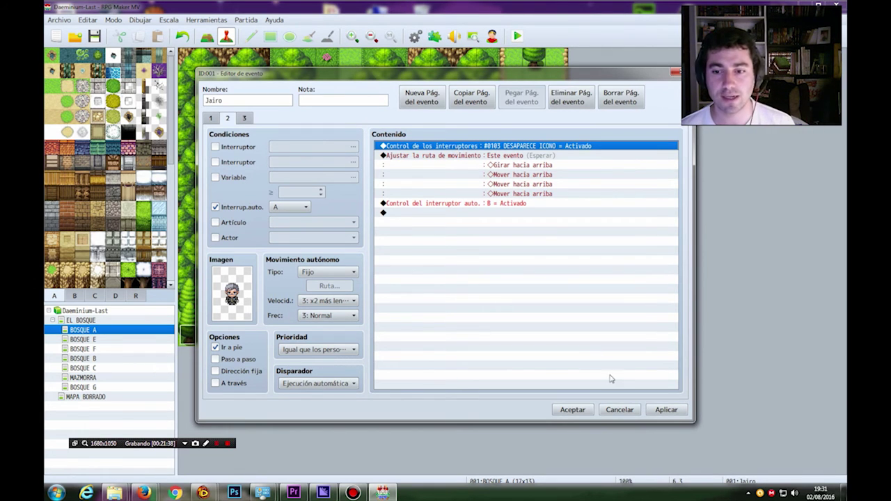
pyautogui.click(658, 410)
# On page 1, change the switch command after Quest Add 1 to 0102 MISION JAIRO ENTREGA and save the event.
pyautogui.click(210, 118)
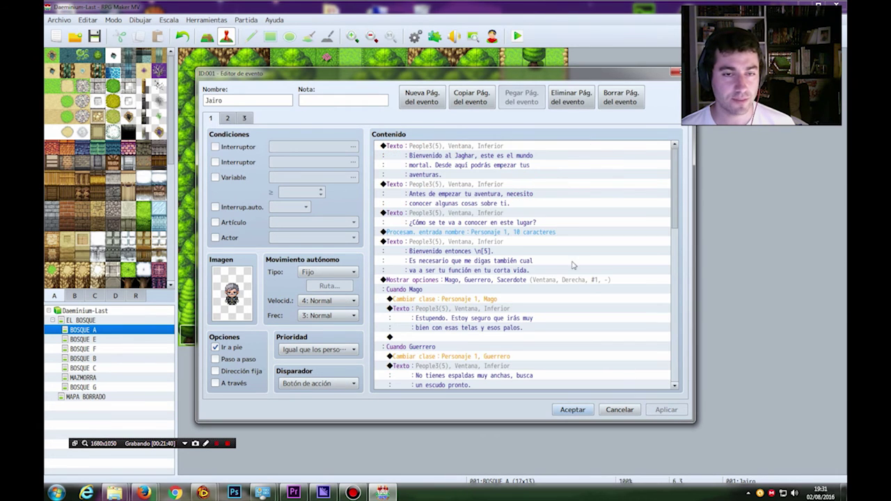
pyautogui.scroll(-10, 574, 278)
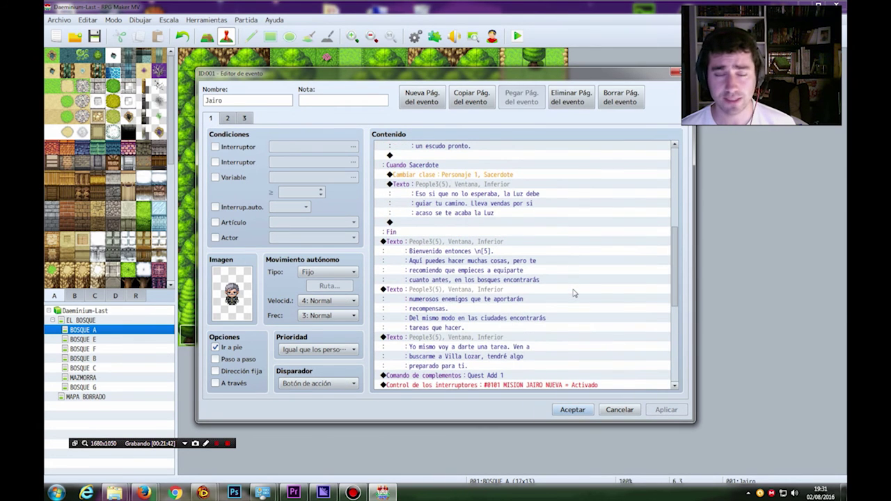
pyautogui.scroll(-2, 574, 291)
pyautogui.scroll(-2, 564, 292)
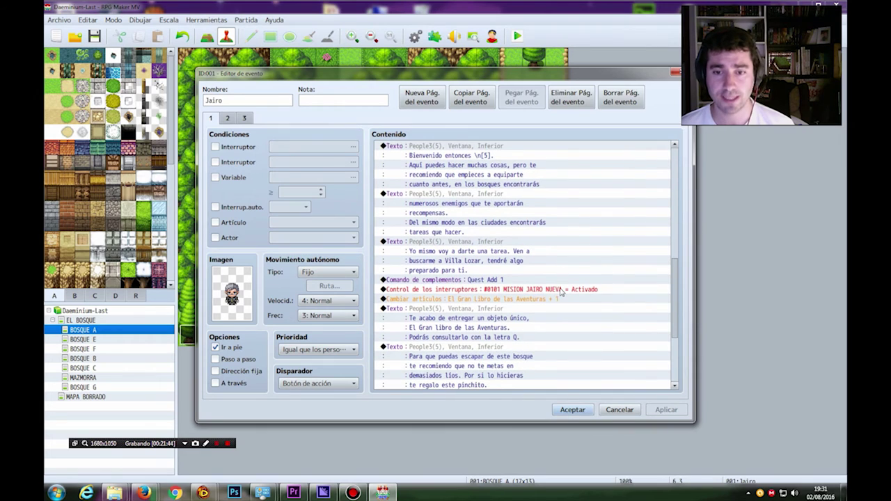
pyautogui.click(437, 290)
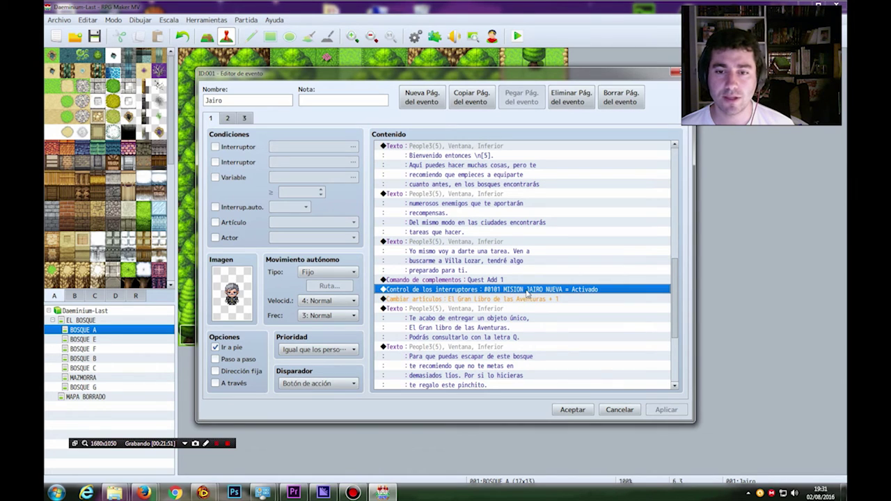
pyautogui.rightClick(538, 295)
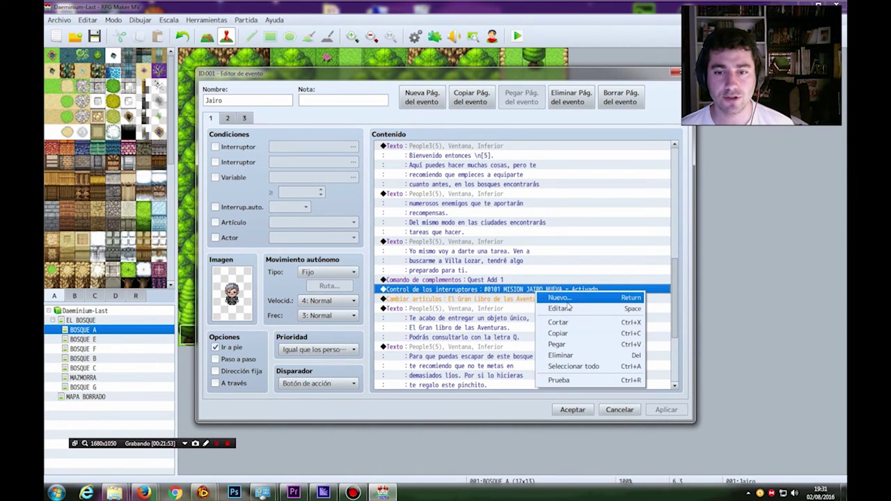
pyautogui.click(541, 309)
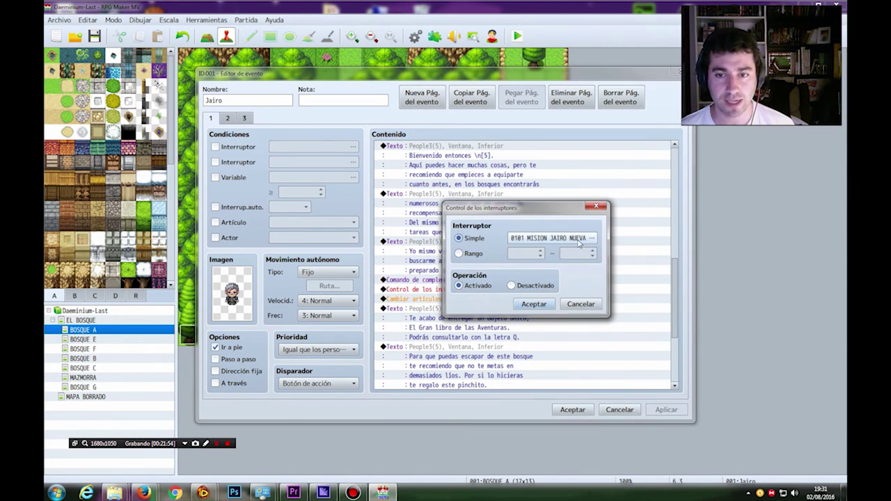
pyautogui.click(577, 240)
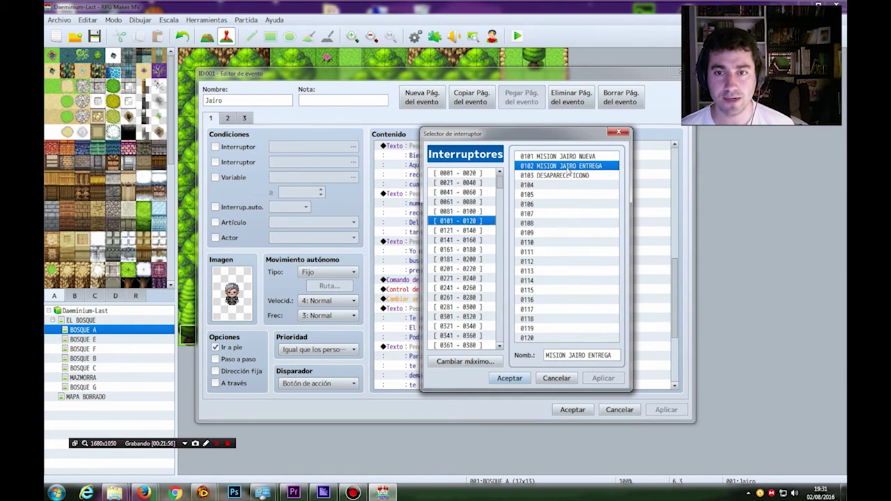
pyautogui.click(509, 378)
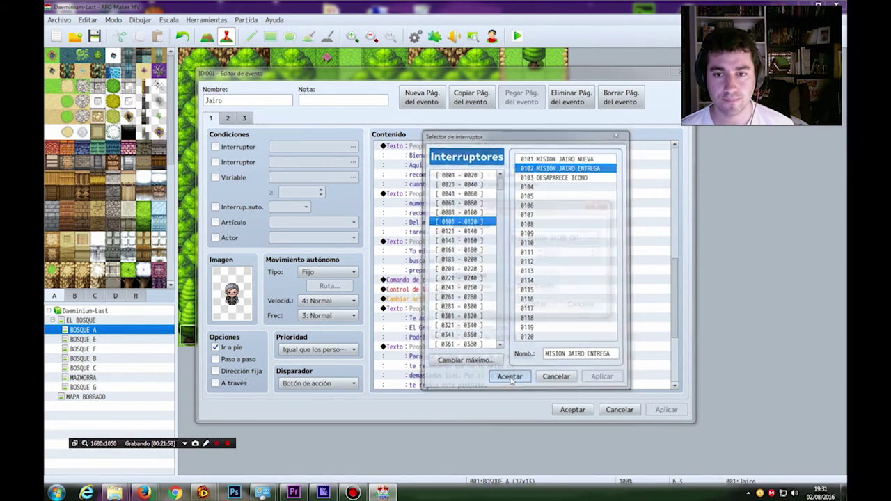
pyautogui.click(534, 304)
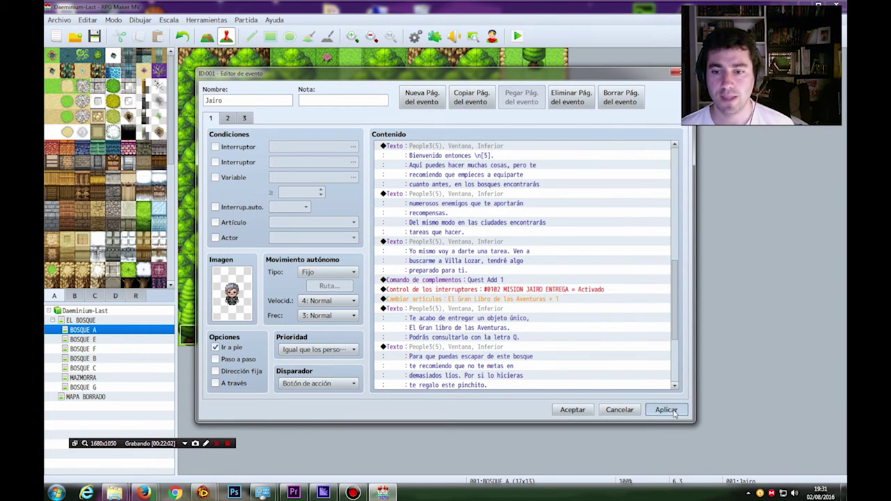
pyautogui.click(573, 409)
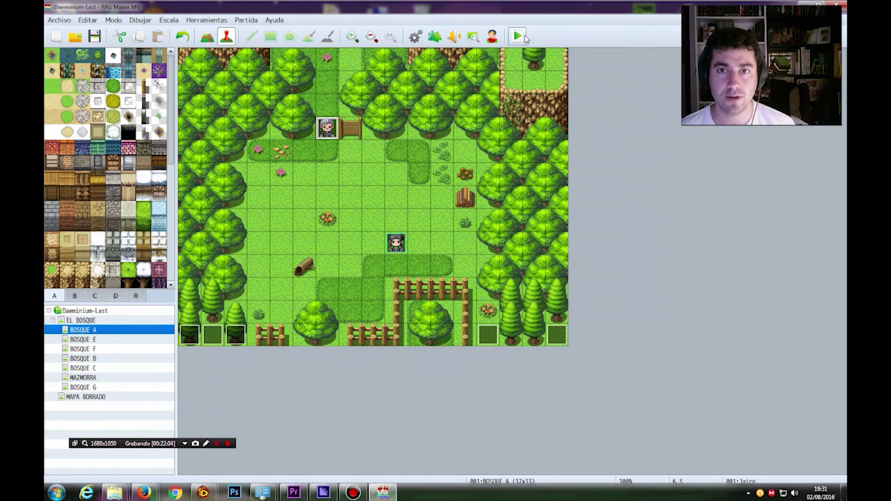
# Save the project for another playtest, start a new game and walk the character up to Jairo.
pyautogui.click(523, 38)
pyautogui.click(405, 272)
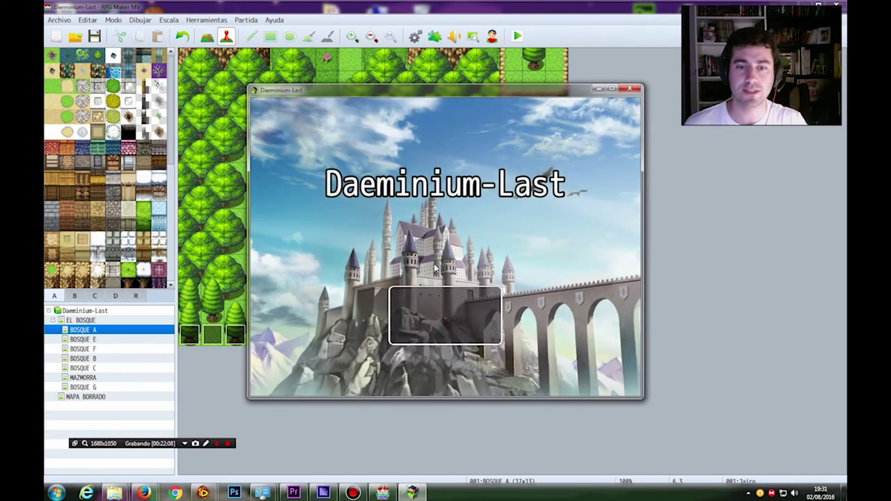
pyautogui.press('Return')
pyautogui.click(477, 264)
pyautogui.click(427, 254)
pyautogui.click(422, 245)
pyautogui.click(401, 180)
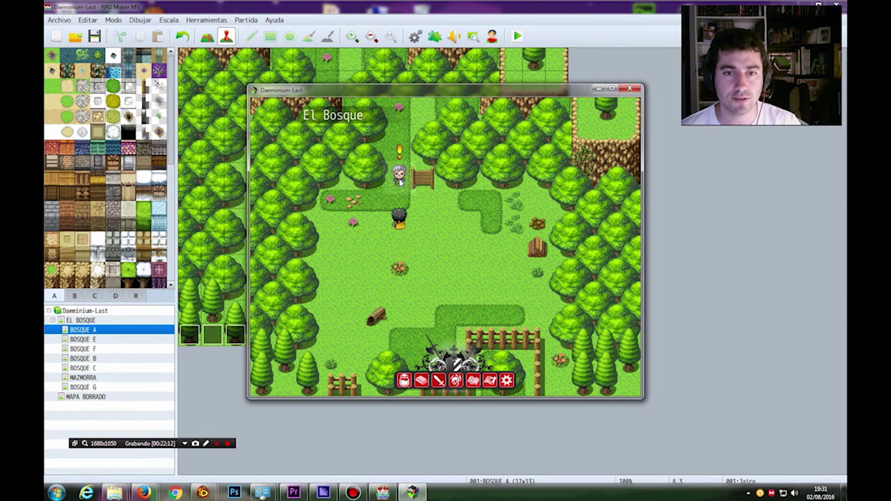
# Advance Jairo's introduction, accept the default character name and choose the Mago class.
pyautogui.click(411, 372)
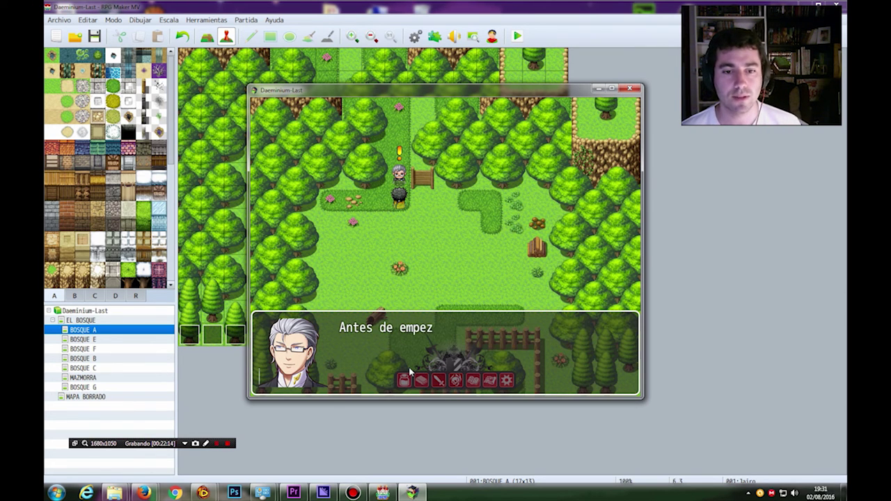
pyautogui.click(422, 355)
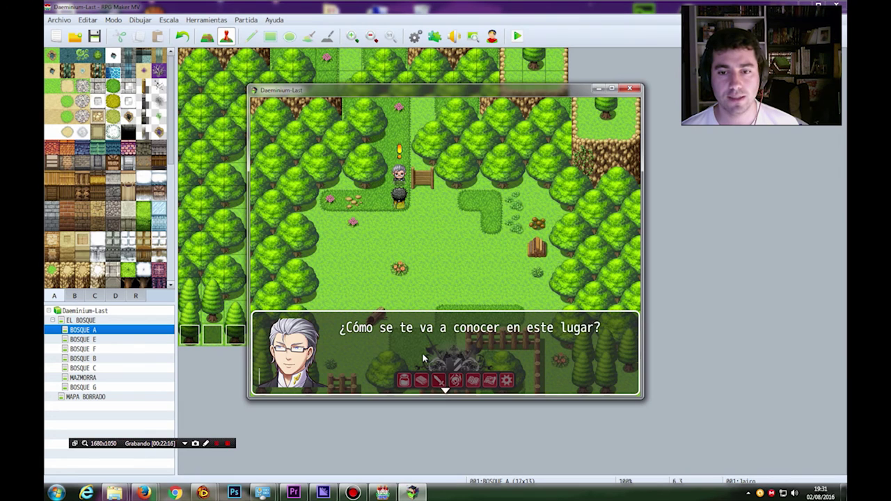
pyautogui.click(421, 352)
pyautogui.click(537, 358)
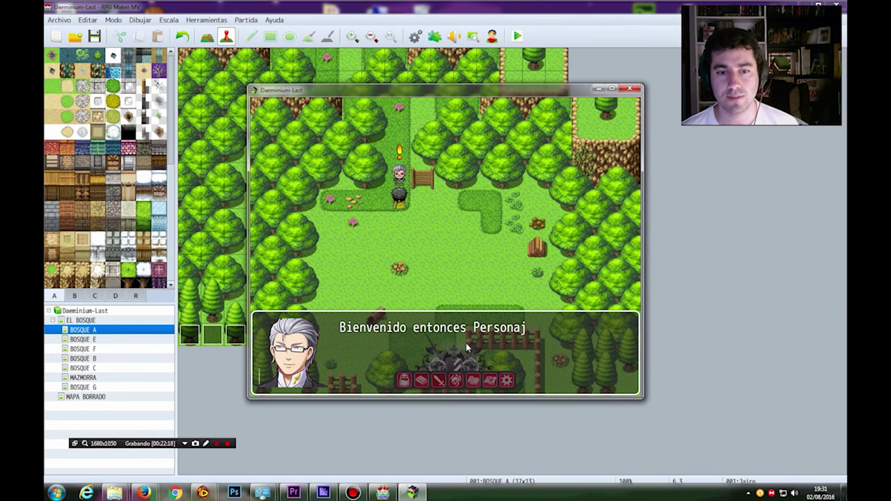
pyautogui.press('Return')
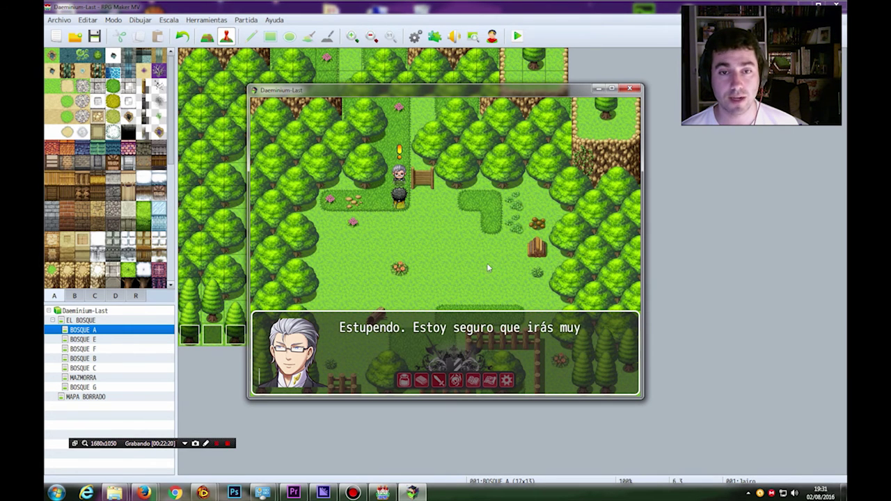
# Advance through Jairo's remaining dialogue until he walks off, watching which balloon icon appears over him.
pyautogui.click(436, 337)
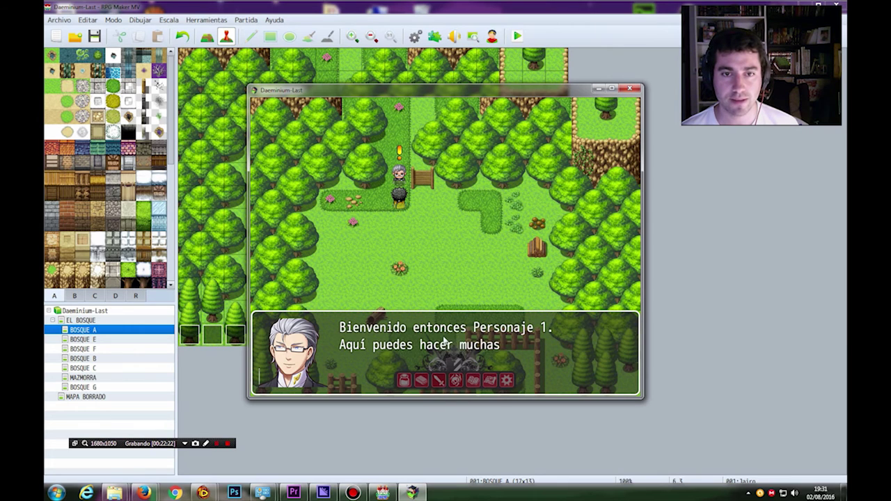
pyautogui.click(439, 339)
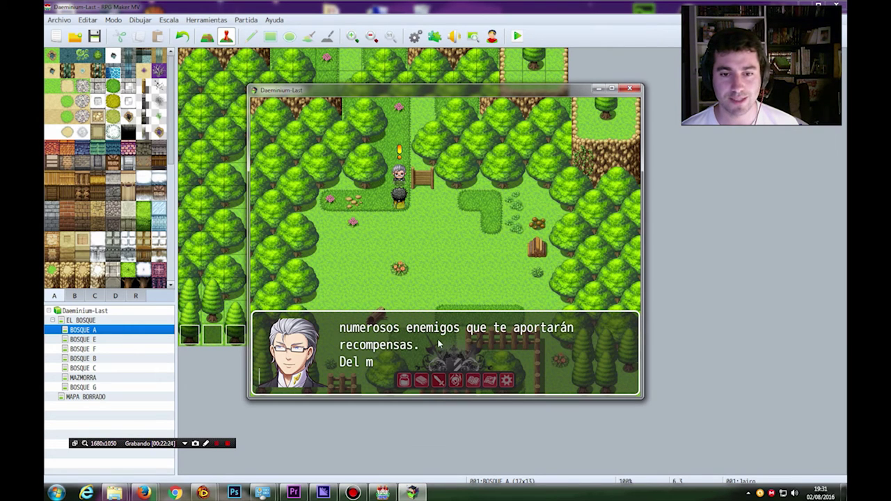
pyautogui.click(438, 338)
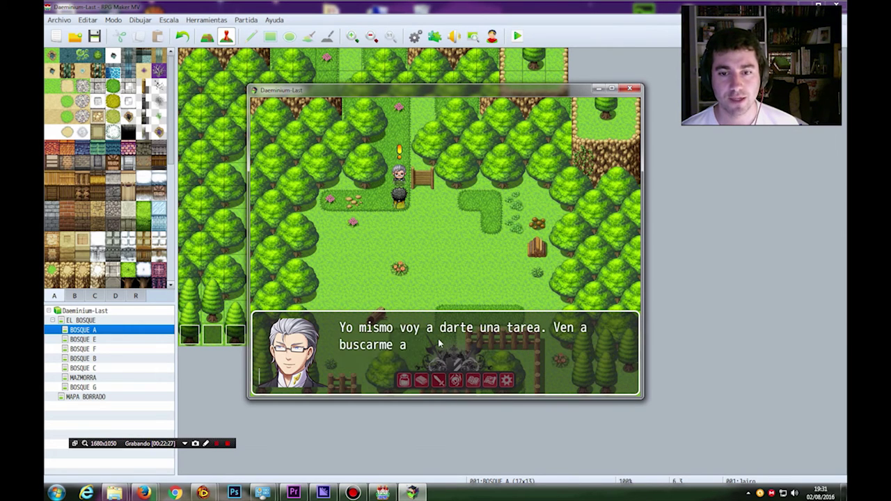
pyautogui.click(438, 338)
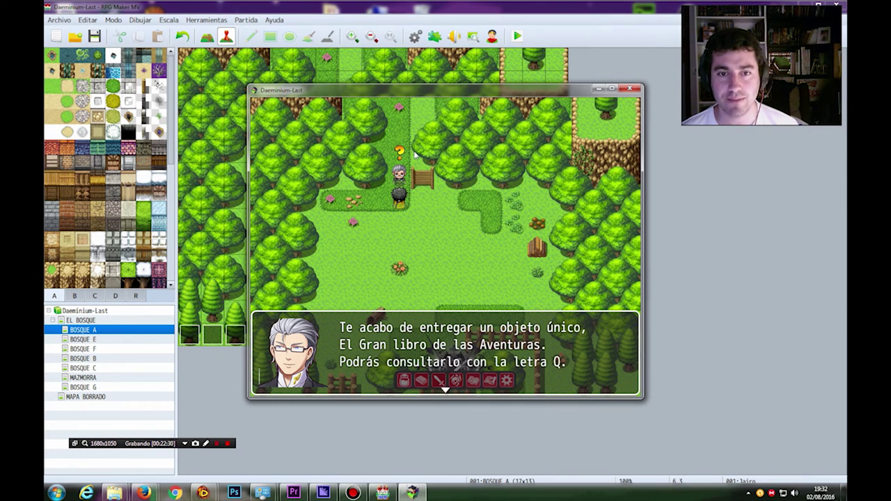
pyautogui.click(418, 321)
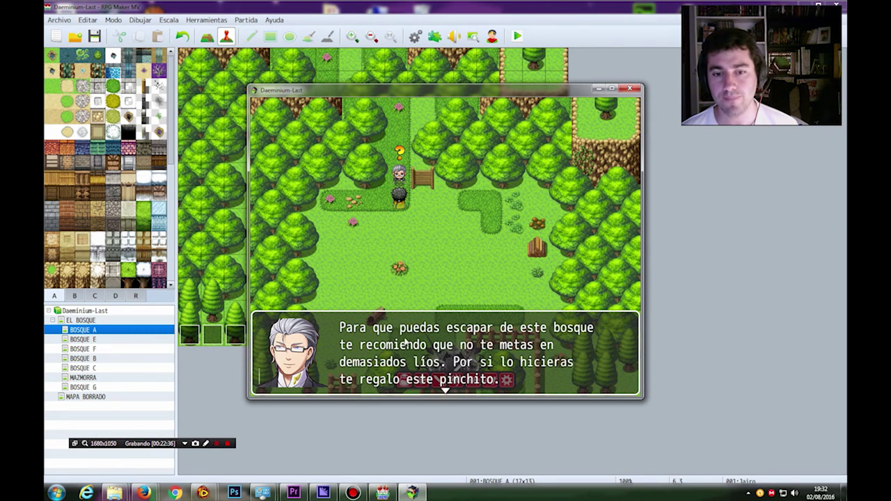
pyautogui.click(405, 340)
pyautogui.click(405, 341)
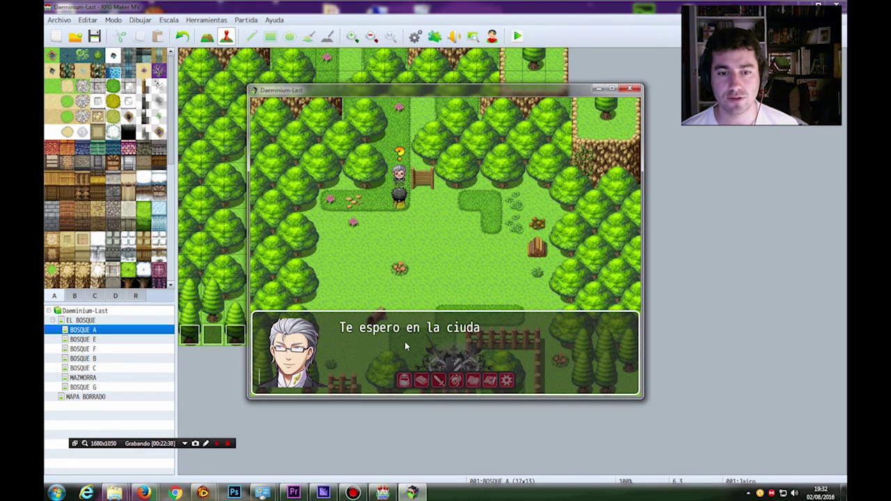
pyautogui.click(405, 341)
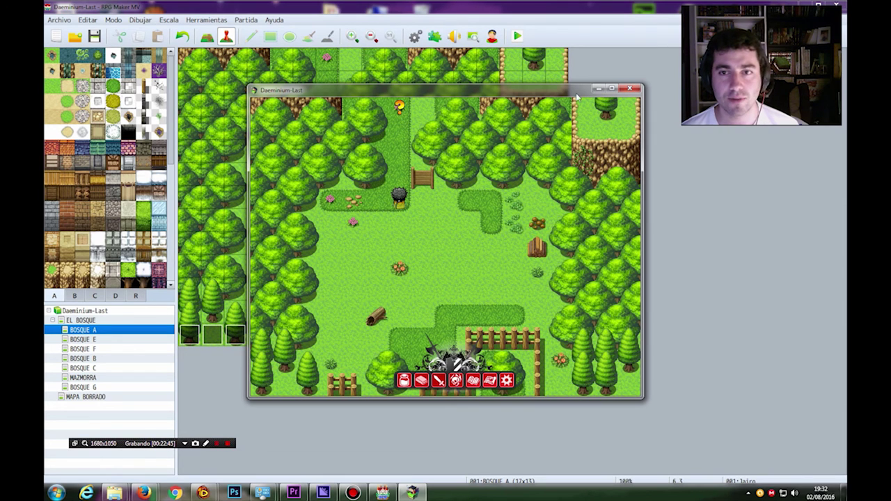
# End the playtest and review pages 2 and 3 of the Jairo event, checking the switch command and page conditions.
pyautogui.click(631, 90)
pyautogui.rightClick(334, 139)
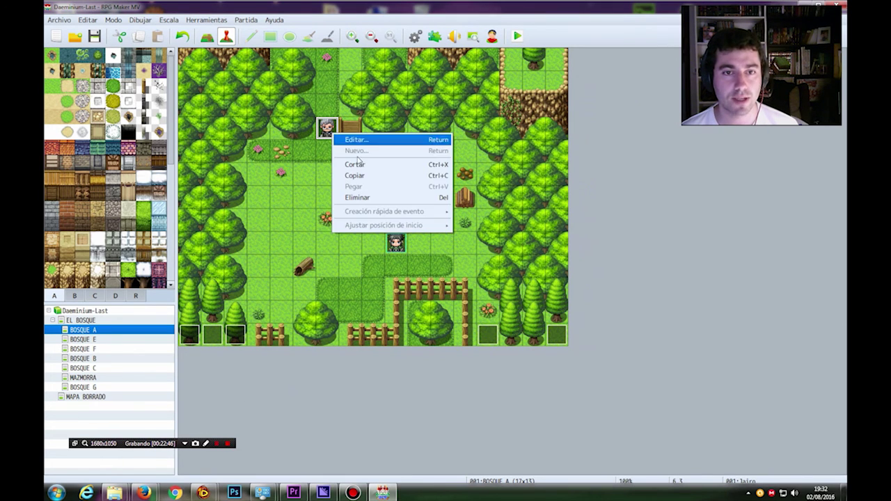
pyautogui.click(351, 139)
pyautogui.click(243, 118)
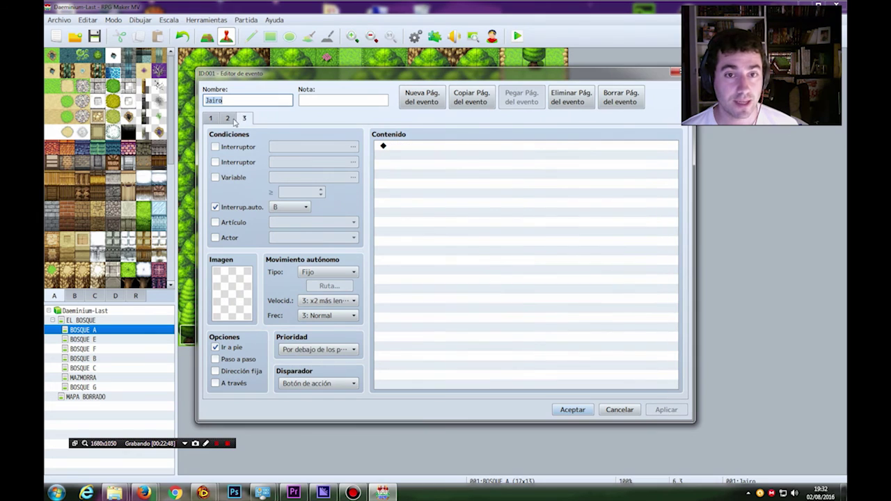
pyautogui.click(227, 118)
pyautogui.click(434, 147)
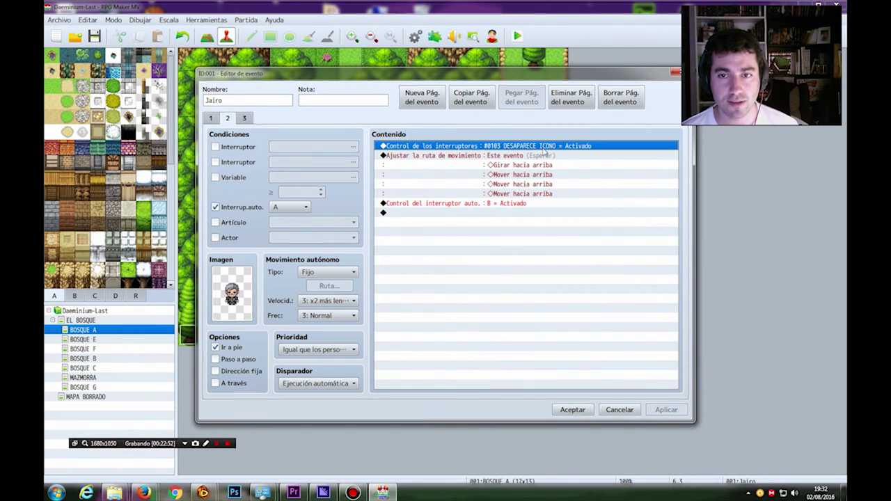
pyautogui.click(244, 118)
pyautogui.click(227, 118)
pyautogui.click(572, 409)
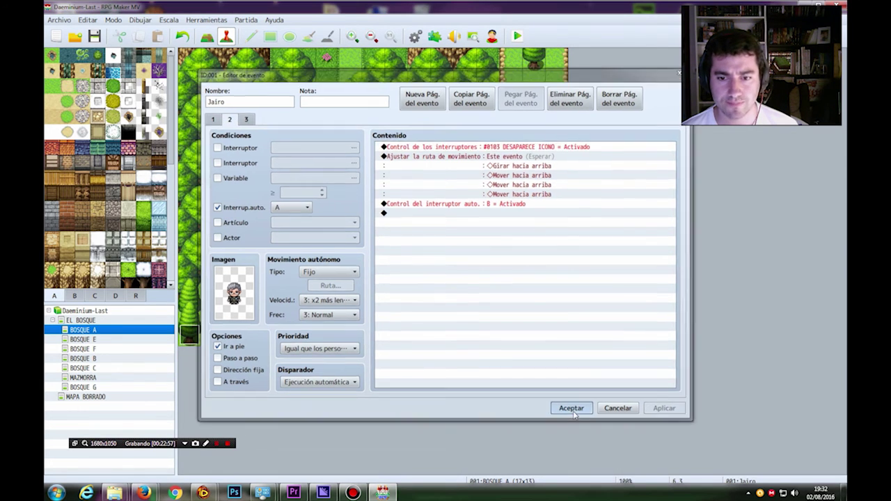
# Review the switch conditions and contents of all three pages of the Jairo Misión Nueva event.
pyautogui.rightClick(212, 338)
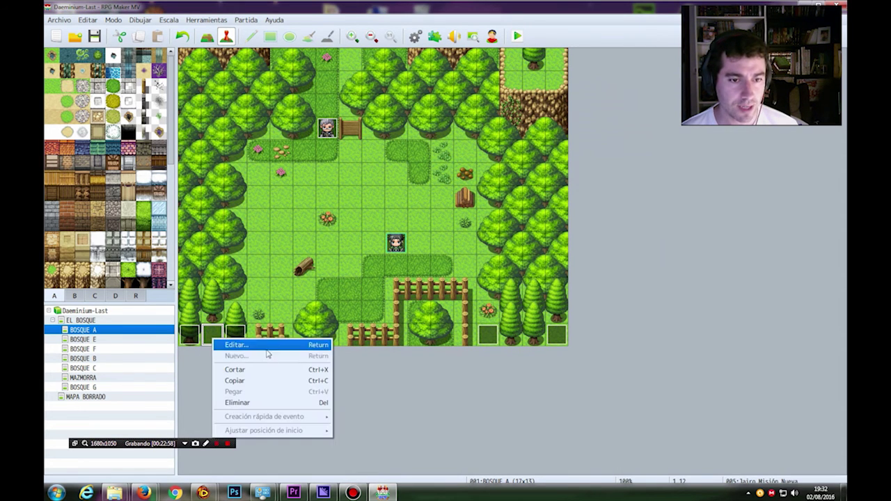
pyautogui.click(230, 344)
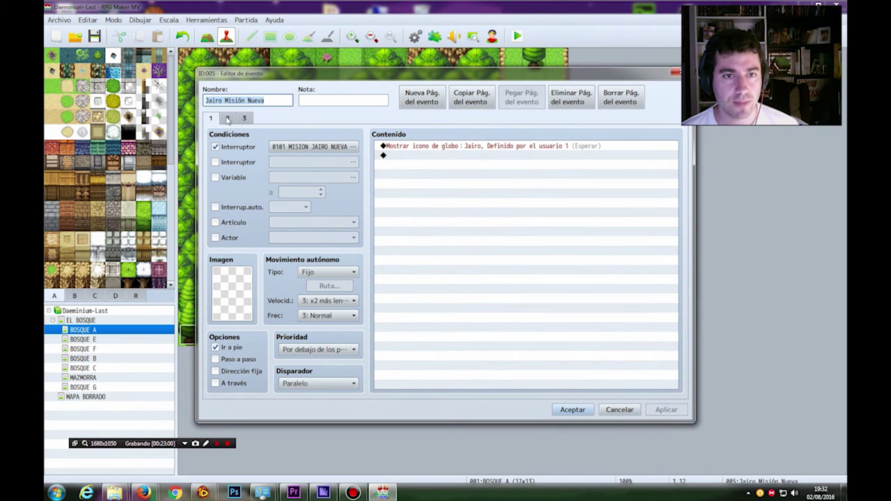
pyautogui.click(243, 118)
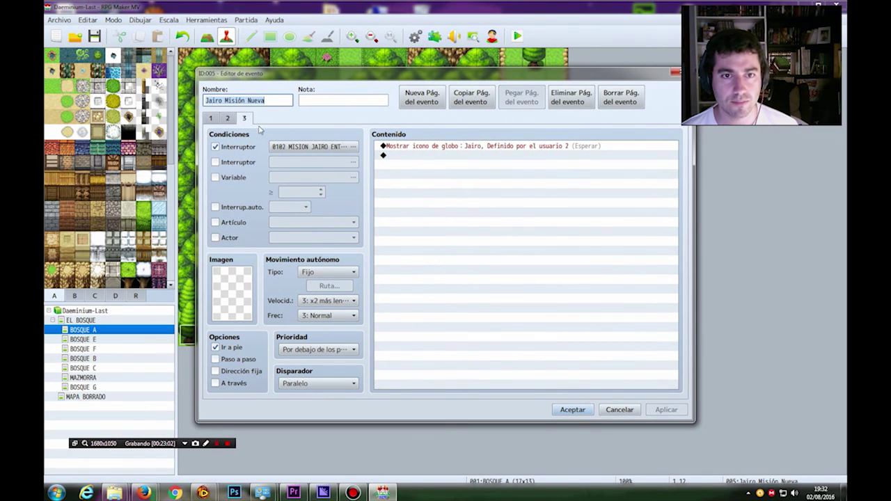
pyautogui.click(229, 119)
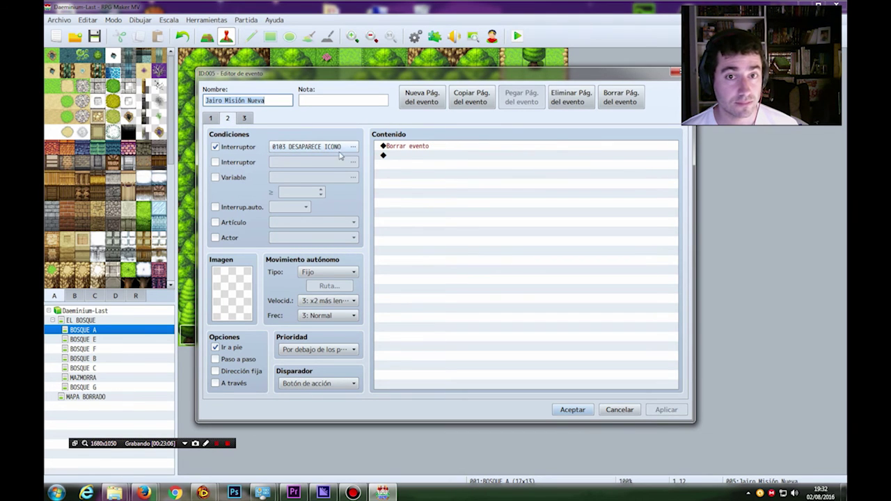
pyautogui.click(573, 409)
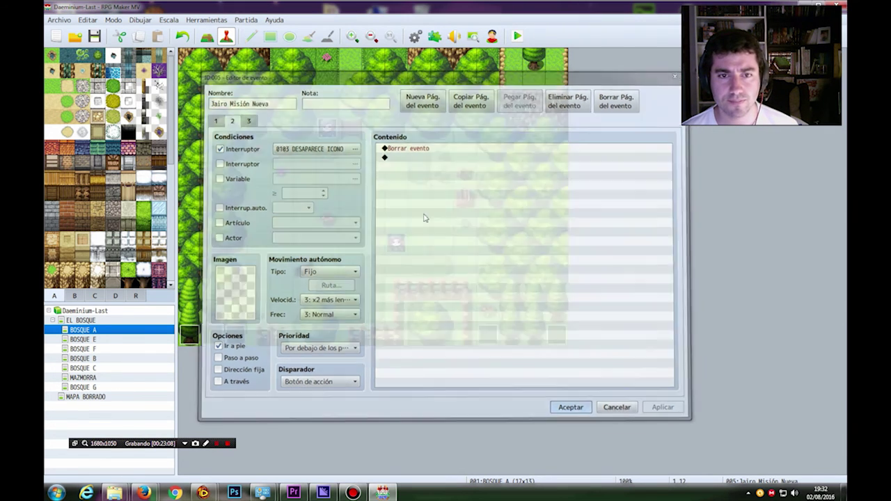
# Review pages 2 and 3 of the Jairo event, checking the DESAPARECE ICONO switch command on page 2.
pyautogui.rightClick(327, 129)
pyautogui.click(373, 135)
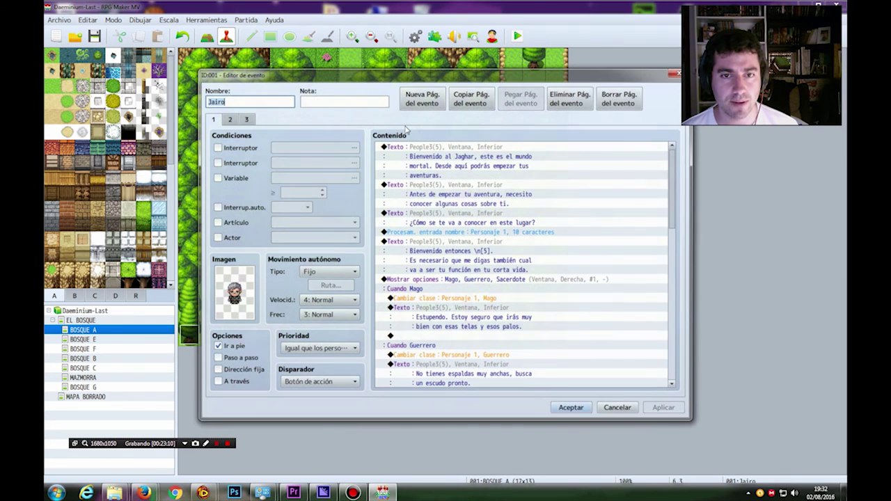
pyautogui.click(225, 118)
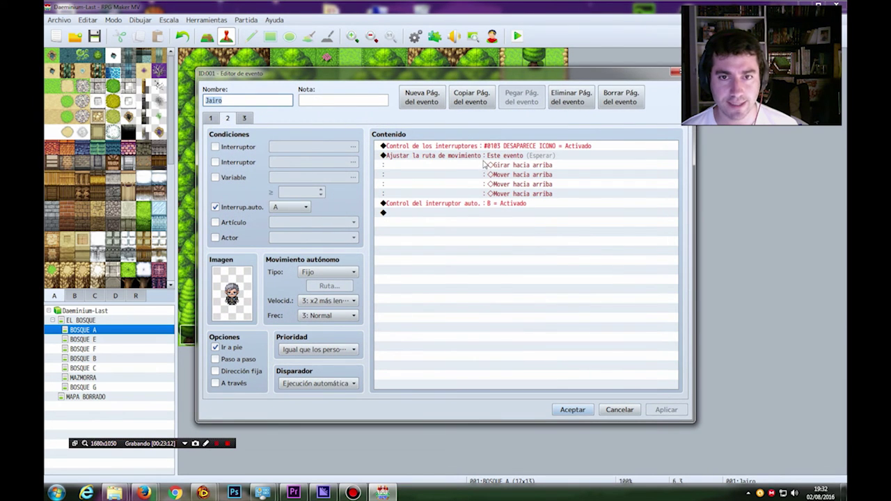
pyautogui.click(498, 147)
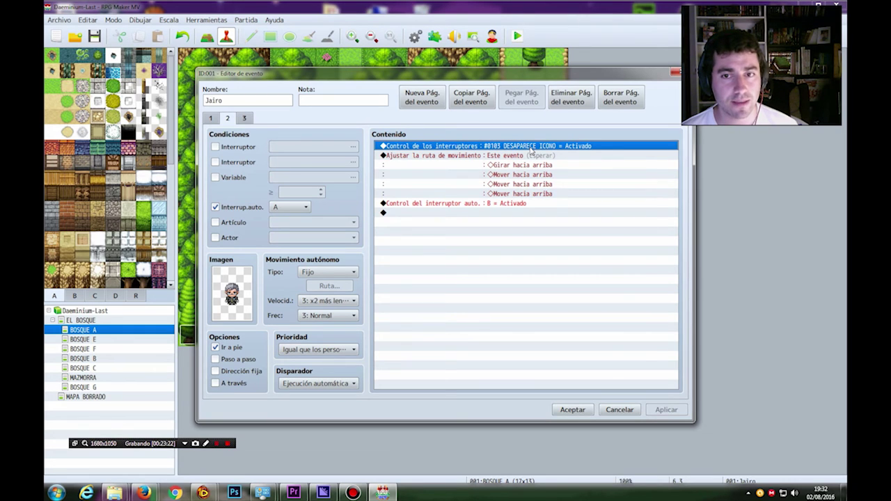
pyautogui.click(245, 118)
pyautogui.click(230, 119)
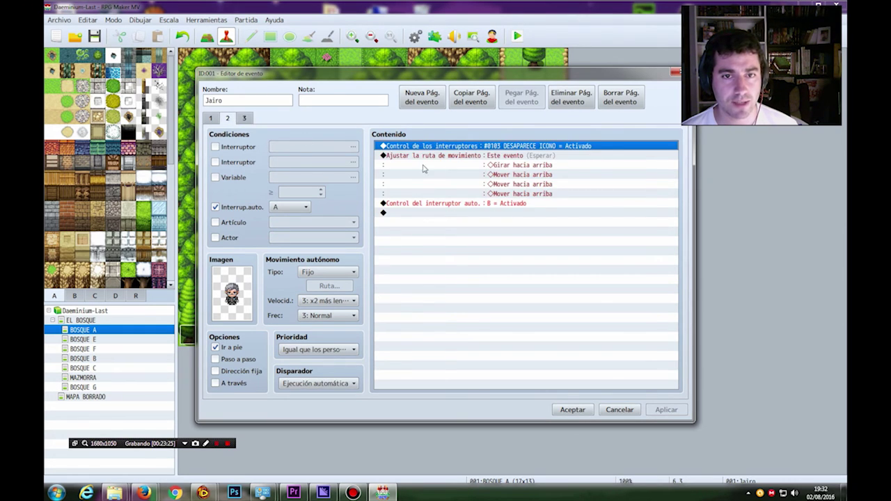
pyautogui.click(583, 408)
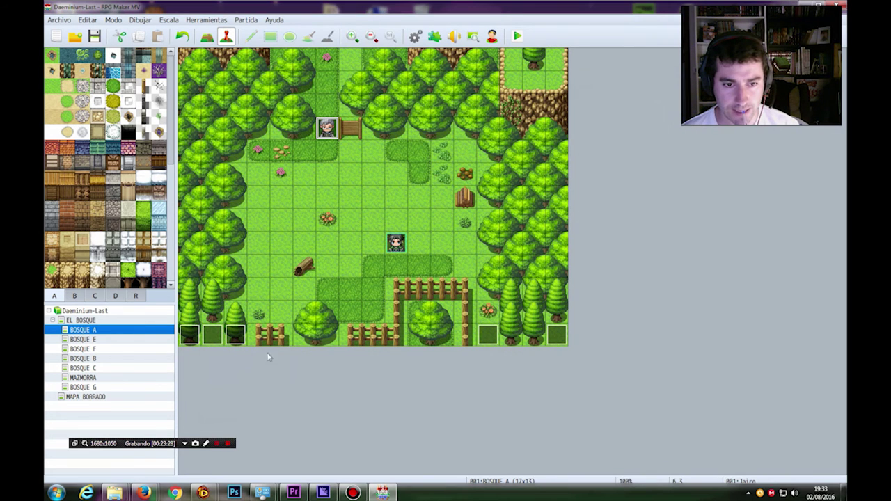
# Check the switch condition and balloon icon or erase command on each page of the Jairo Misión Nueva event.
pyautogui.rightClick(217, 334)
pyautogui.click(239, 339)
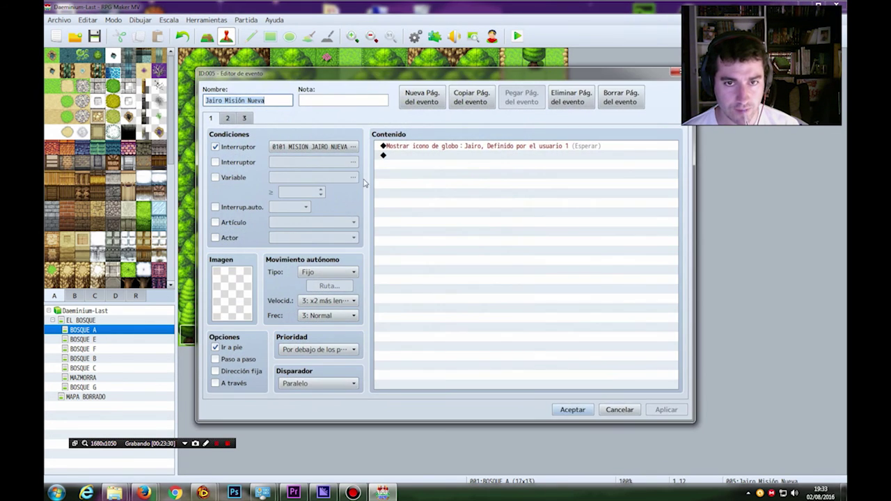
pyautogui.click(229, 119)
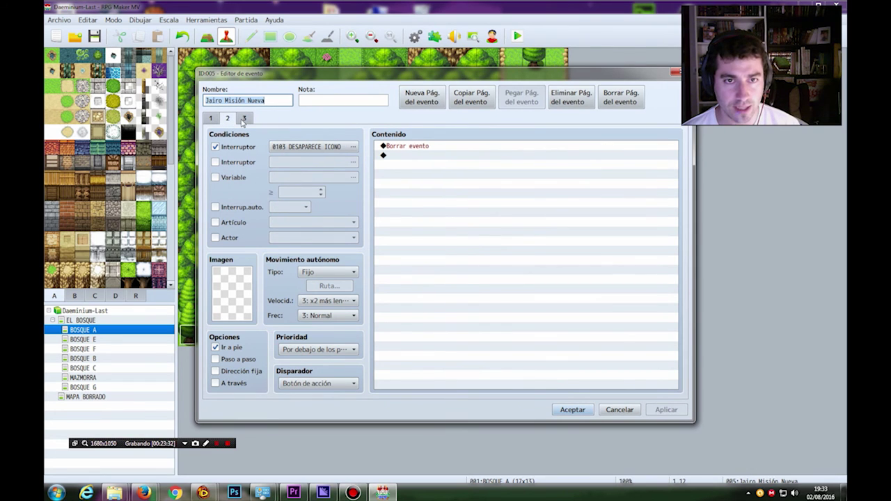
pyautogui.click(244, 119)
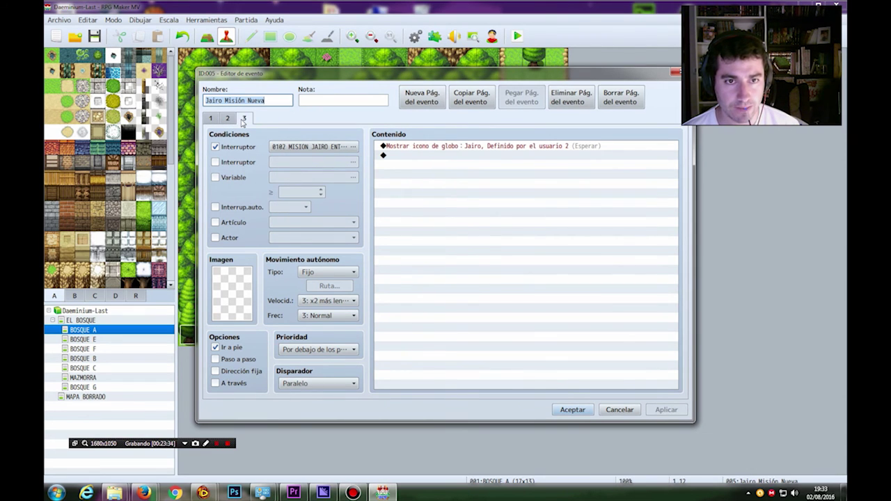
pyautogui.click(211, 119)
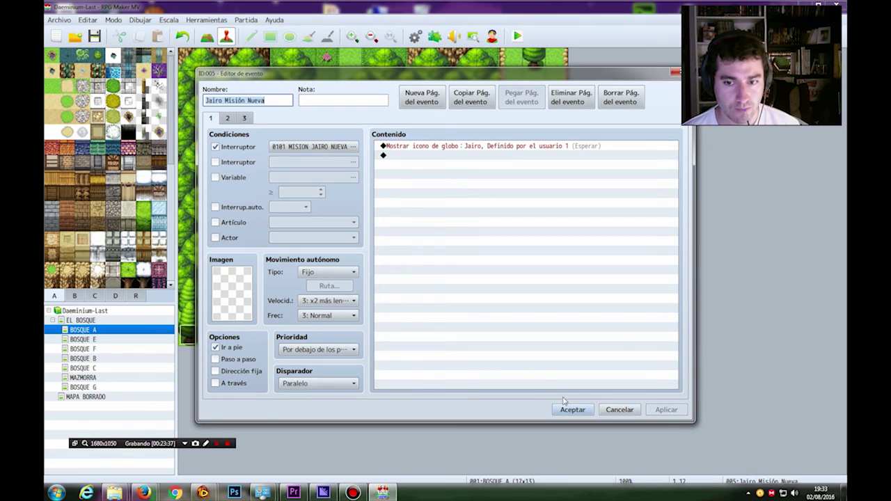
pyautogui.click(579, 411)
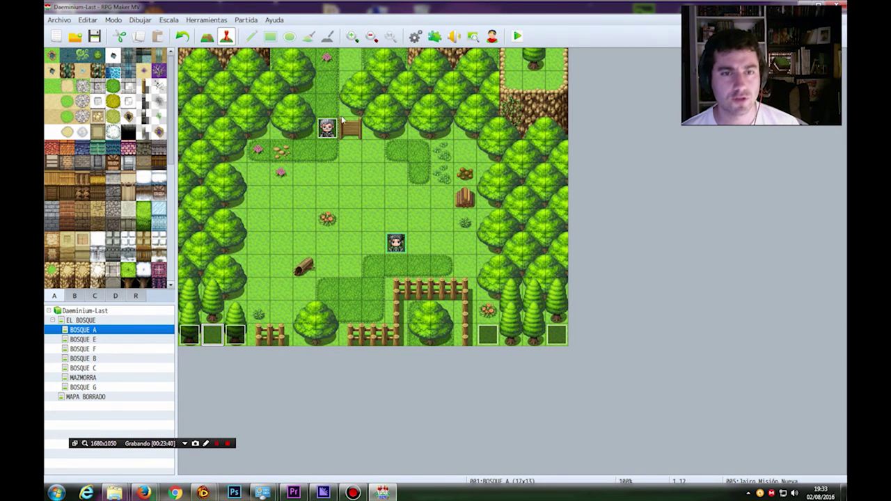
# Start a playtest with a new game and walk the character up to Jairo.
pyautogui.click(518, 36)
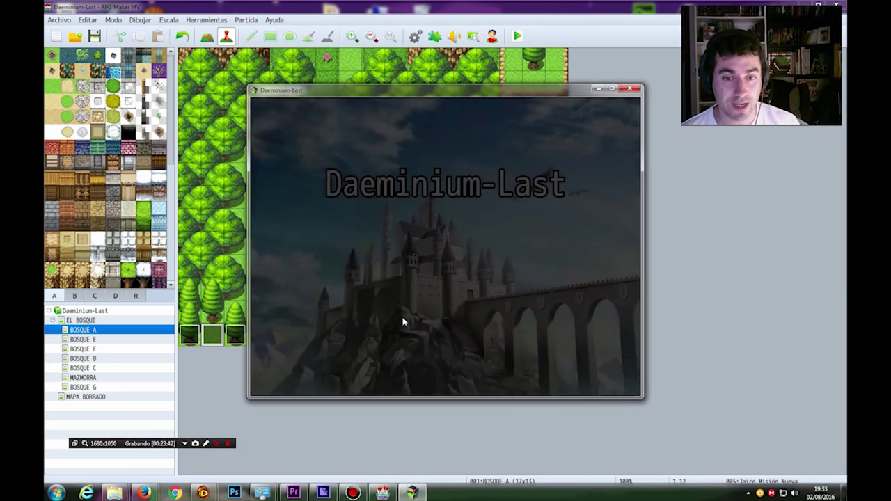
pyautogui.click(407, 305)
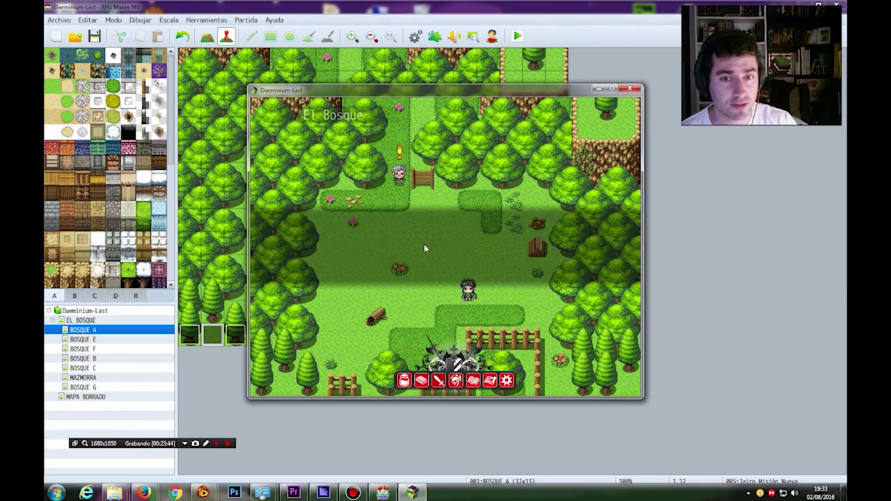
pyautogui.click(397, 209)
pyautogui.click(402, 226)
pyautogui.click(405, 240)
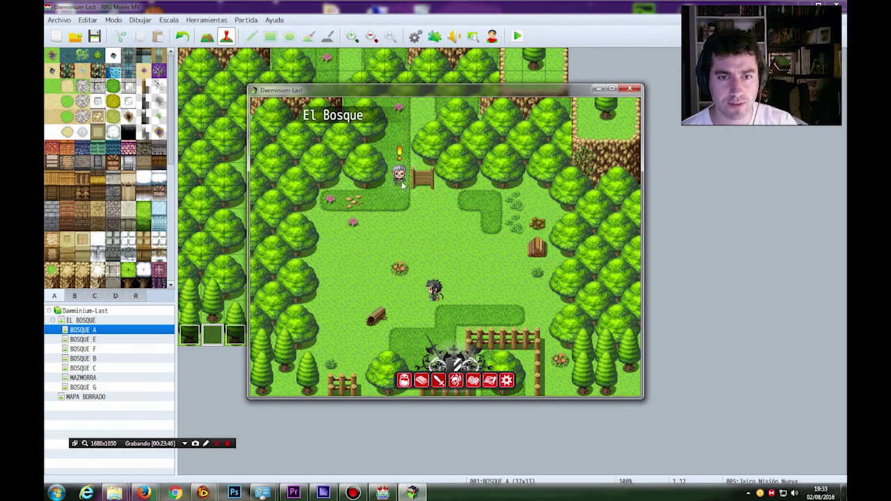
pyautogui.click(404, 212)
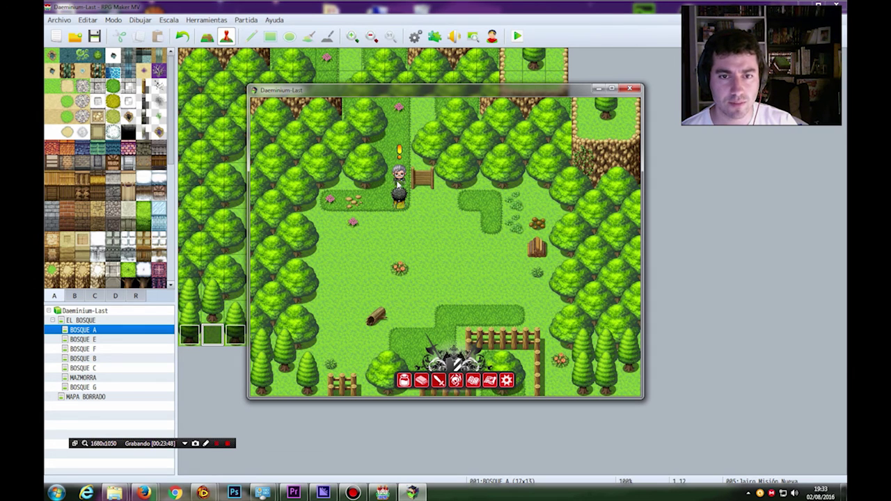
# Talk to Jairo, accept the default character name and choose the Mago class.
pyautogui.click(395, 180)
pyautogui.click(431, 341)
pyautogui.click(477, 344)
pyautogui.click(478, 343)
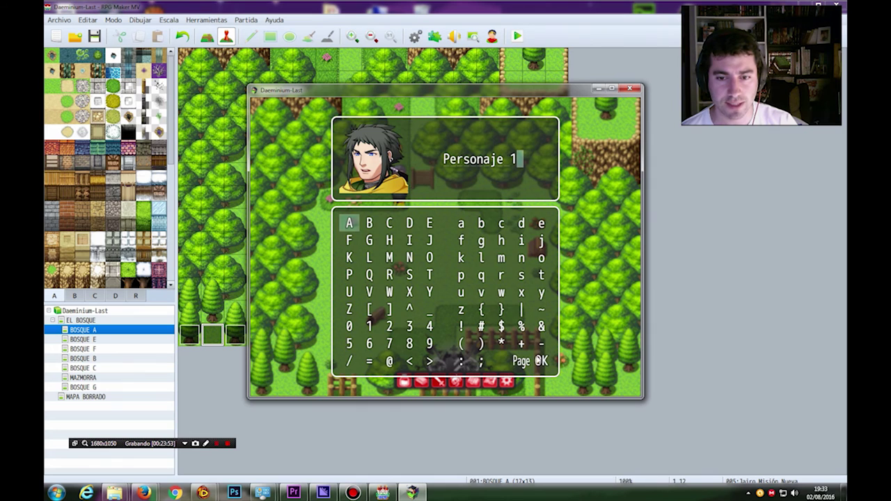
pyautogui.click(539, 360)
pyautogui.click(579, 256)
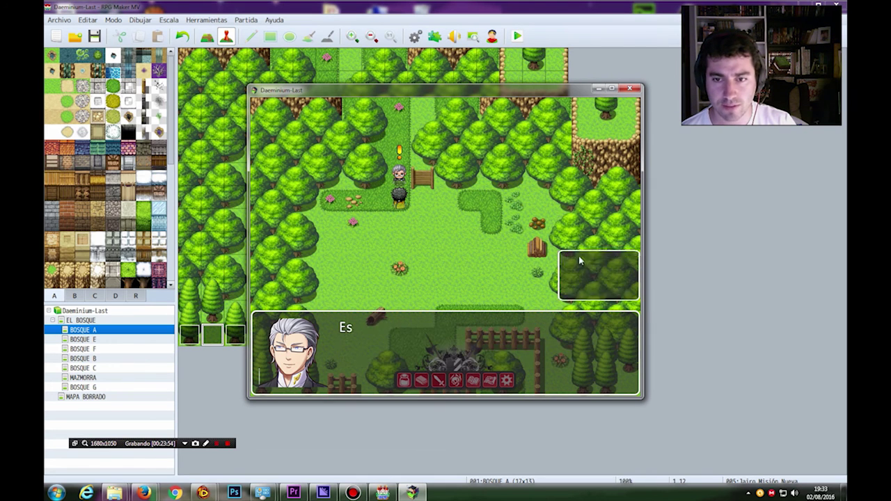
# Advance through the rest of Jairo's dialogue until he walks off, checking whether his balloon icon disappears.
pyautogui.click(437, 351)
pyautogui.click(438, 352)
pyautogui.click(438, 352)
pyautogui.click(438, 352)
pyautogui.click(433, 344)
pyautogui.click(433, 343)
pyautogui.click(434, 344)
pyautogui.click(446, 346)
pyautogui.click(473, 348)
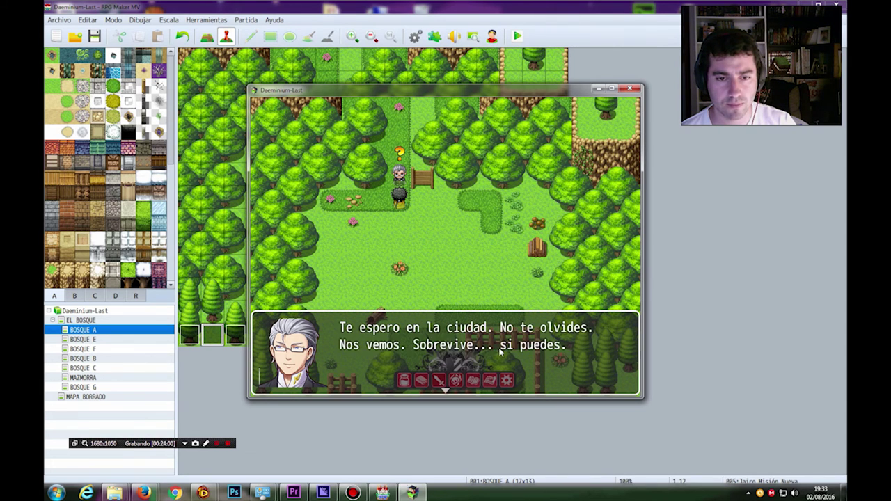
pyautogui.click(499, 353)
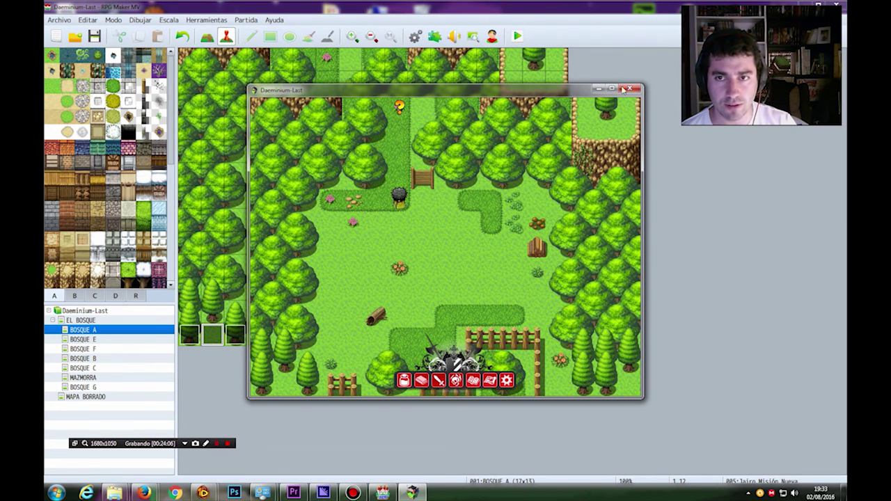
# End the playtest and set page 2's condition in the Jairo Misión Nueva event to switch 0103 DESAPARECE ICONO.
pyautogui.hotkey('alt', 'F4')
pyautogui.rightClick(325, 129)
pyautogui.rightClick(212, 340)
pyautogui.click(253, 347)
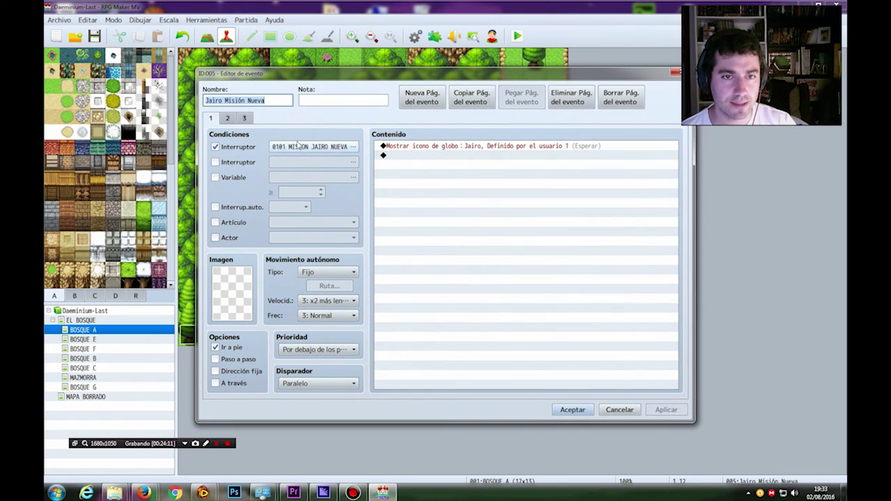
pyautogui.click(228, 118)
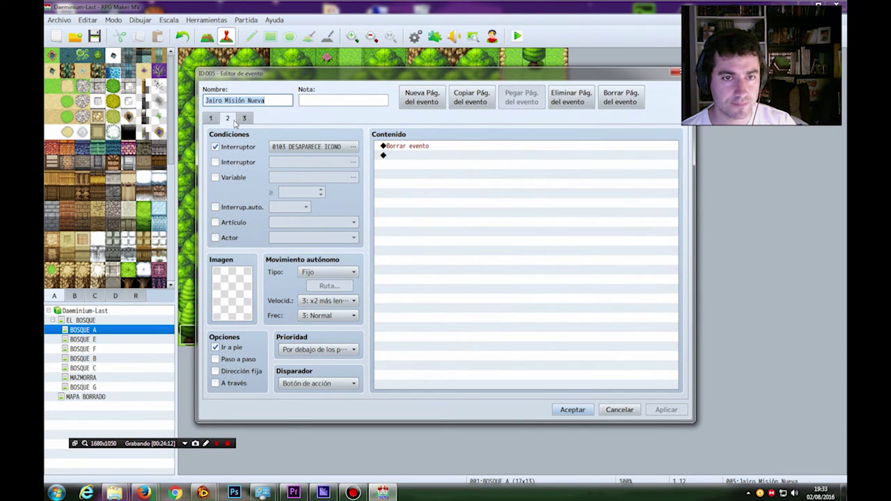
pyautogui.click(318, 146)
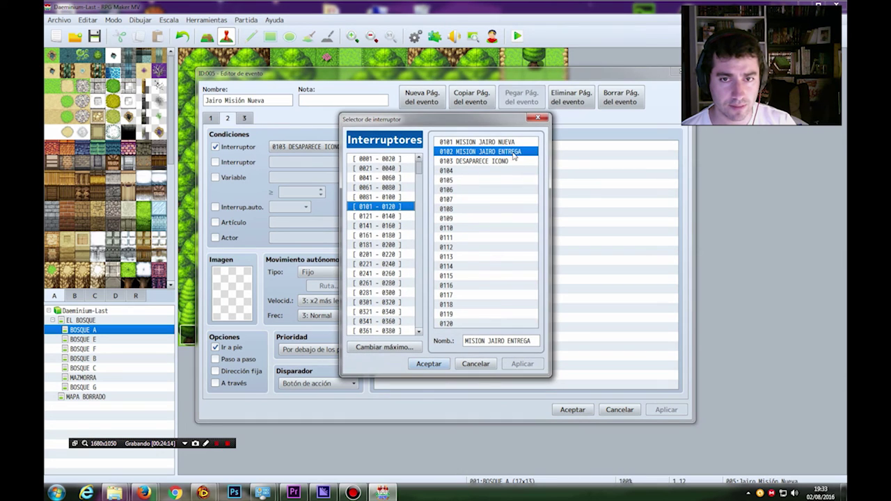
pyautogui.click(490, 161)
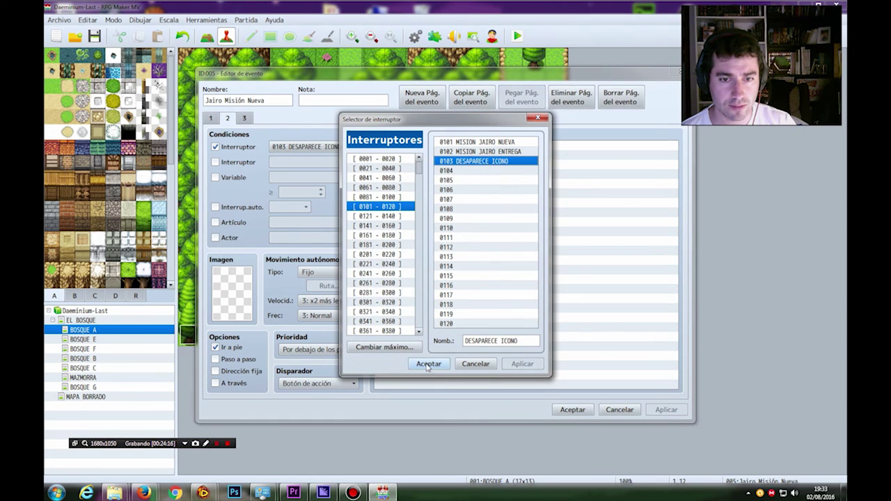
pyautogui.click(429, 364)
pyautogui.click(666, 410)
pyautogui.click(573, 409)
# Run another playtest, start a new game and walk up to Jairo to talk to him.
pyautogui.click(518, 36)
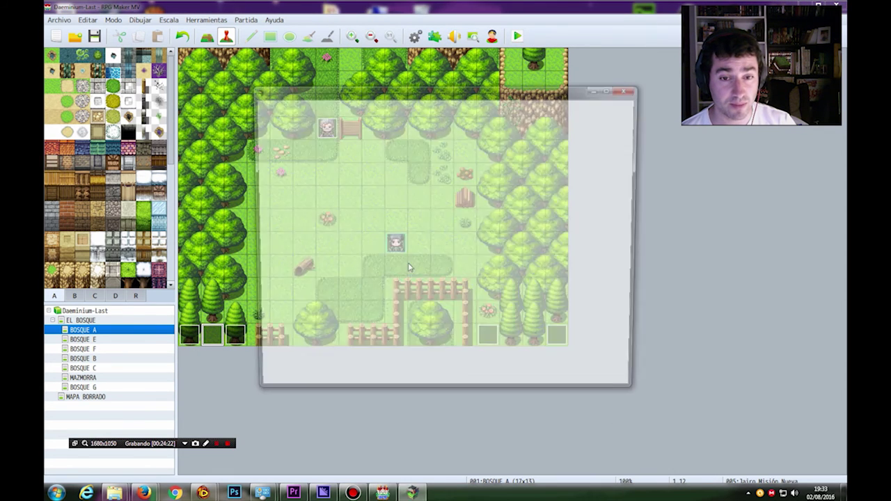
pyautogui.press('Return')
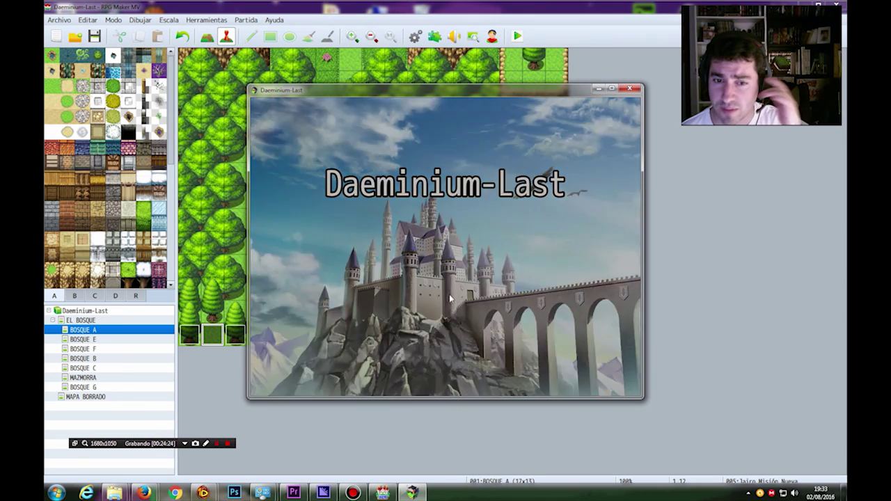
pyautogui.click(403, 261)
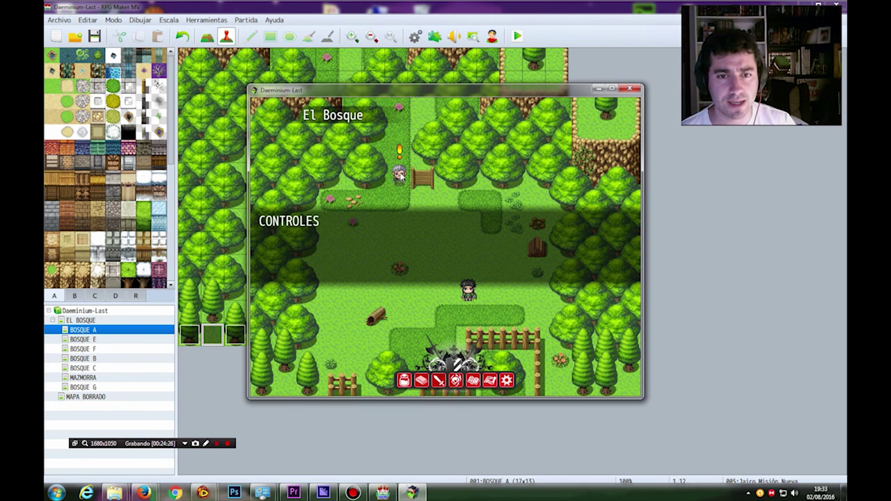
pyautogui.click(403, 261)
pyautogui.click(401, 176)
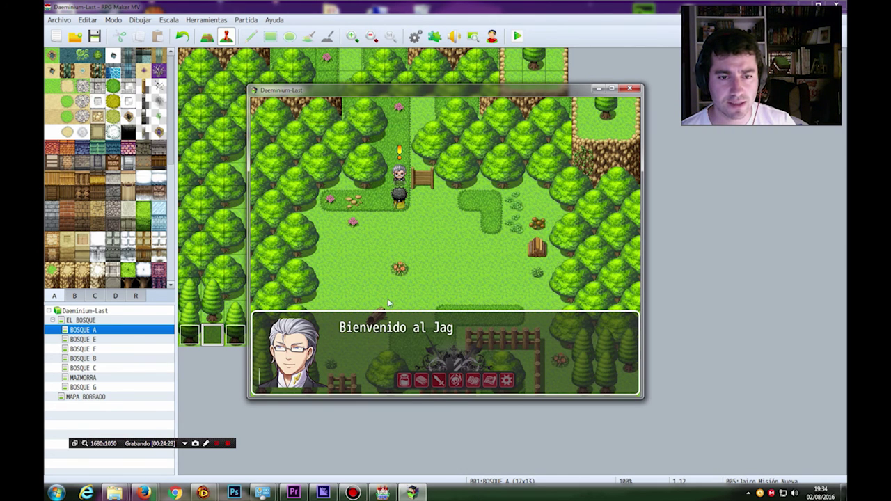
# Advance Jairo's introduction, accept the default character name and choose the Mago class.
pyautogui.click(387, 333)
pyautogui.click(388, 332)
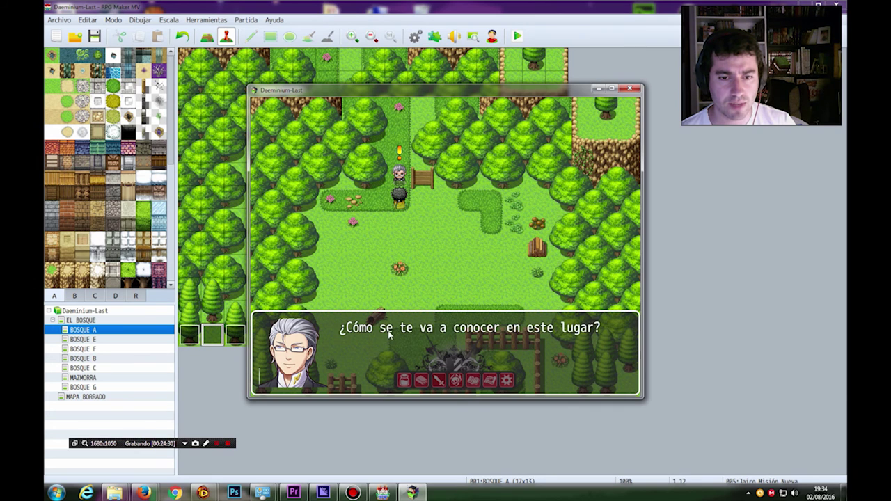
pyautogui.click(387, 331)
pyautogui.click(540, 367)
pyautogui.click(541, 366)
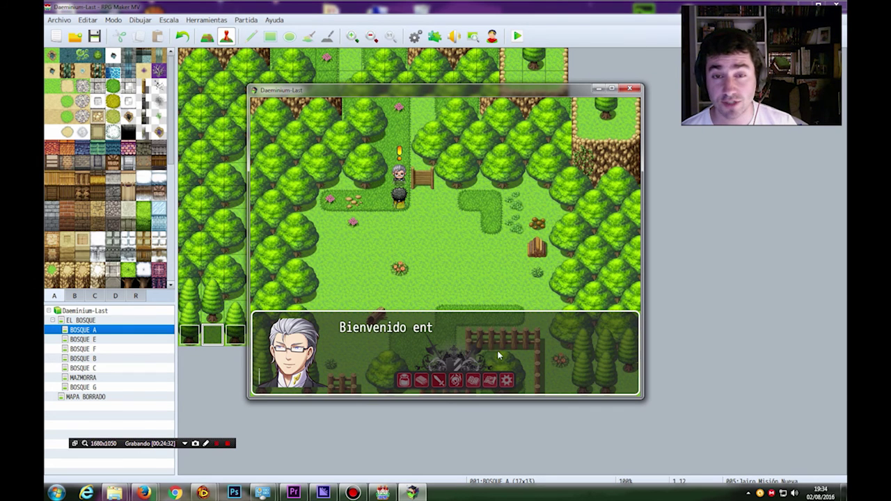
pyautogui.click(570, 259)
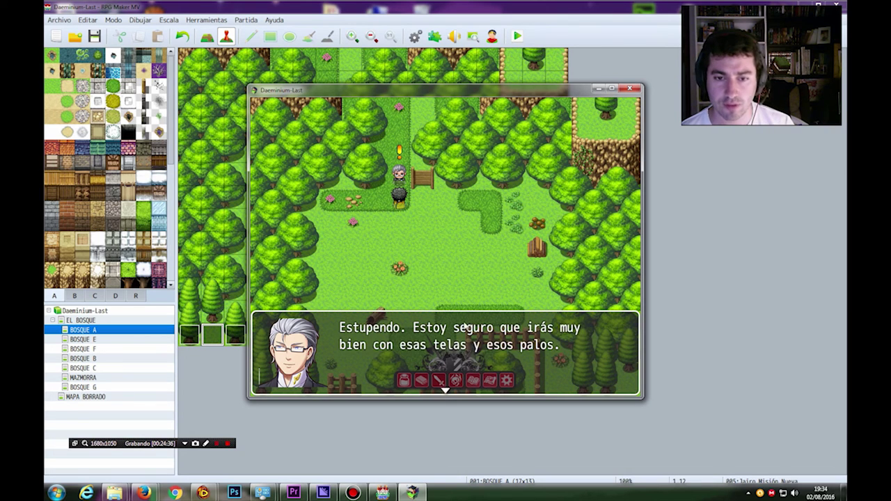
# Play through Jairo's remaining dialogue until he leaves, watching the balloon icon above him.
pyautogui.click(447, 332)
pyautogui.click(446, 332)
pyautogui.click(434, 329)
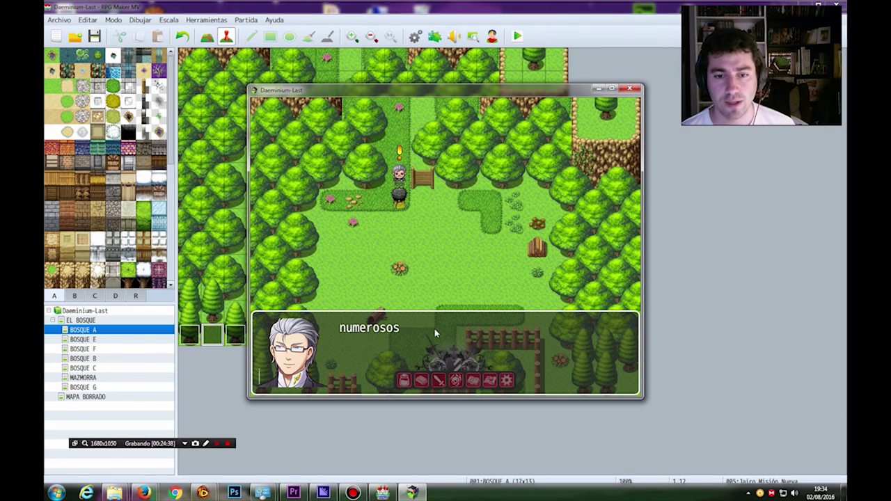
pyautogui.click(417, 331)
pyautogui.click(376, 331)
pyautogui.click(371, 331)
pyautogui.click(390, 329)
pyautogui.click(401, 328)
pyautogui.click(402, 332)
pyautogui.click(402, 332)
pyautogui.click(402, 332)
pyautogui.click(401, 329)
pyautogui.click(401, 328)
pyautogui.click(401, 328)
pyautogui.click(401, 332)
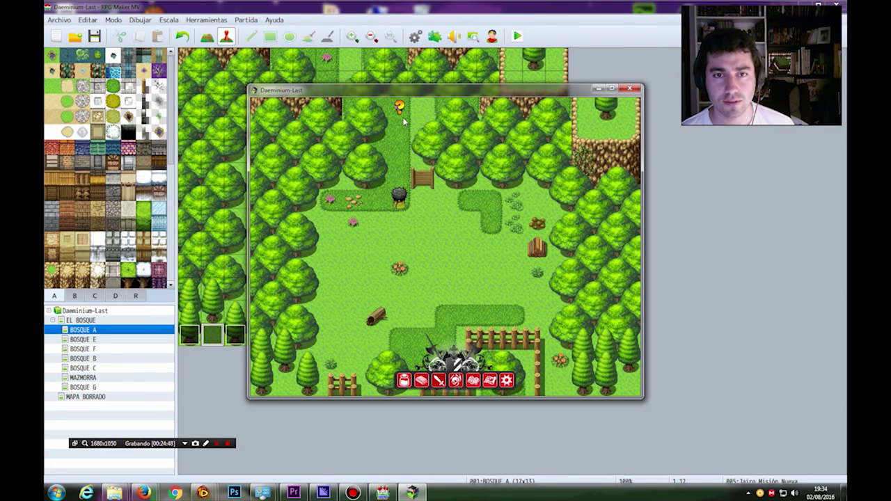
# End the playtest and check the contents of event EV006.
pyautogui.click(630, 88)
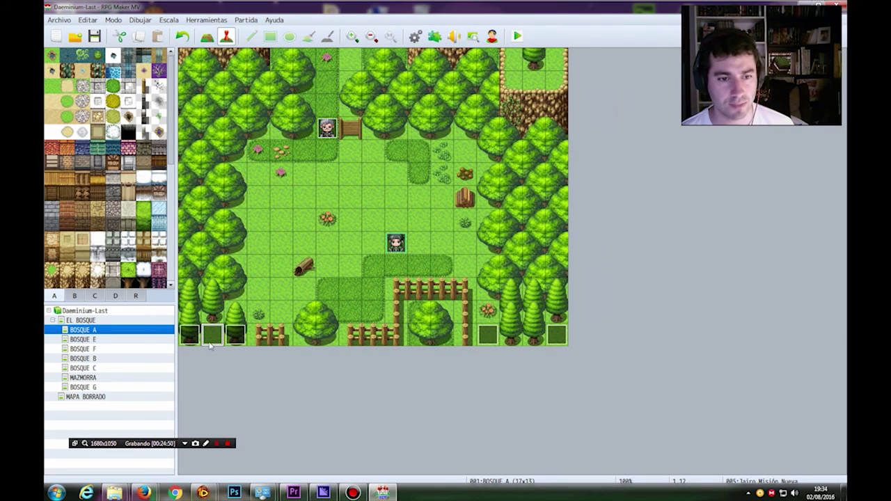
pyautogui.rightClick(235, 339)
pyautogui.click(272, 343)
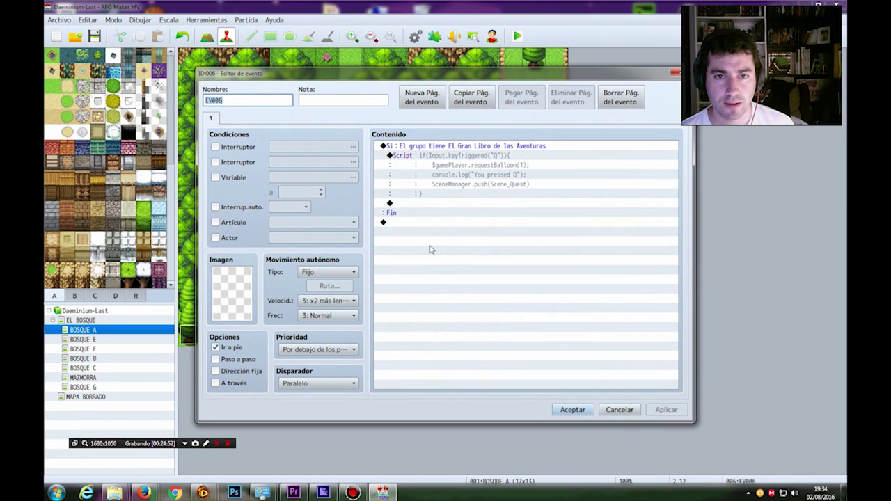
pyautogui.press('Escape')
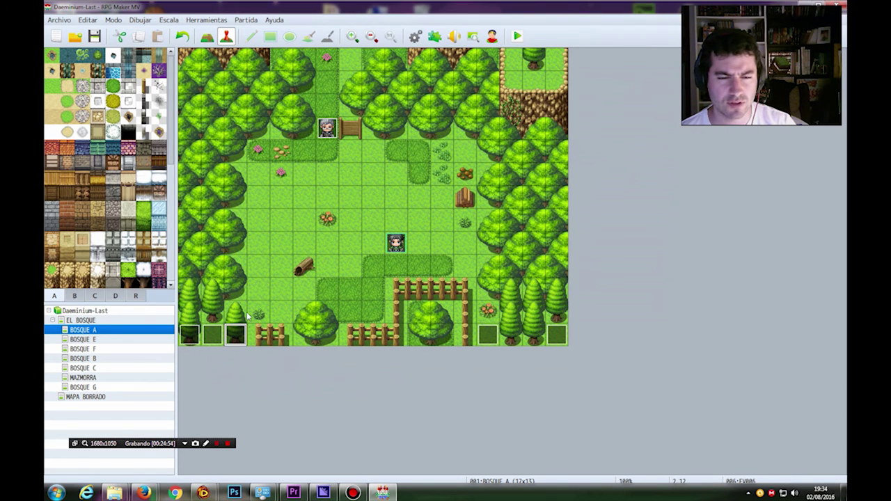
# Examine the switch conditions and balloon icon commands on the three pages of the Jairo Misión Nueva event.
pyautogui.rightClick(217, 337)
pyautogui.click(237, 343)
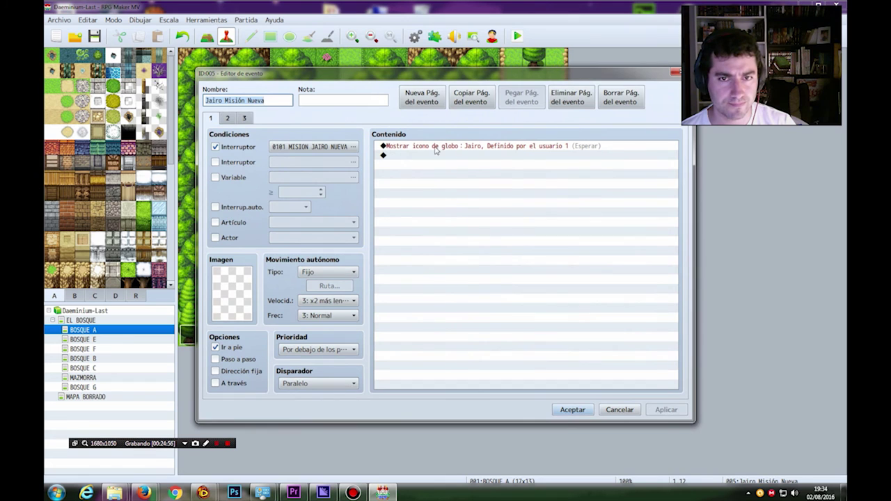
pyautogui.click(228, 119)
pyautogui.click(244, 118)
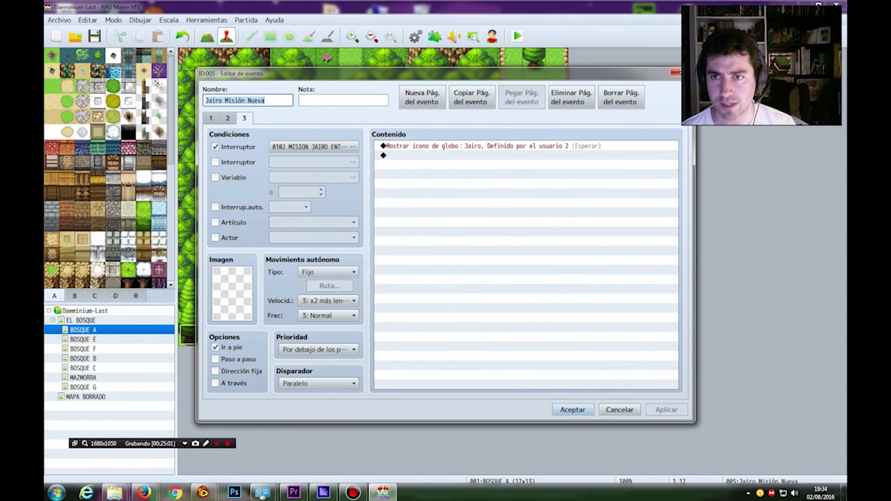
pyautogui.press('Escape')
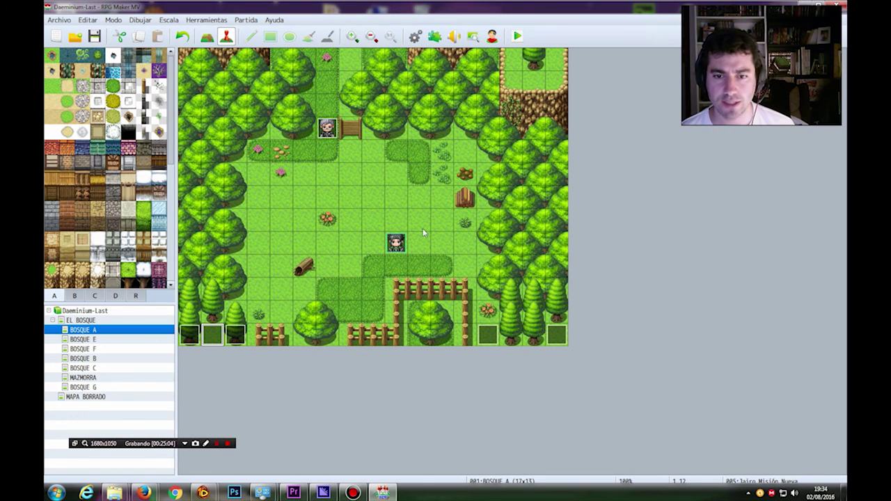
# Inspect the contents of the Instrucciones event and the script in the Evento Objeto Quest event.
pyautogui.rightClick(546, 336)
pyautogui.click(575, 340)
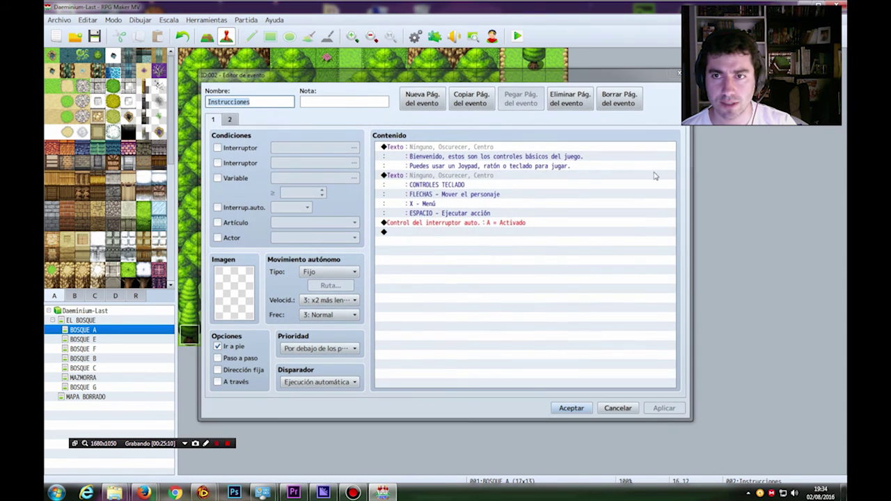
pyautogui.press('Escape')
pyautogui.rightClick(492, 337)
pyautogui.click(514, 343)
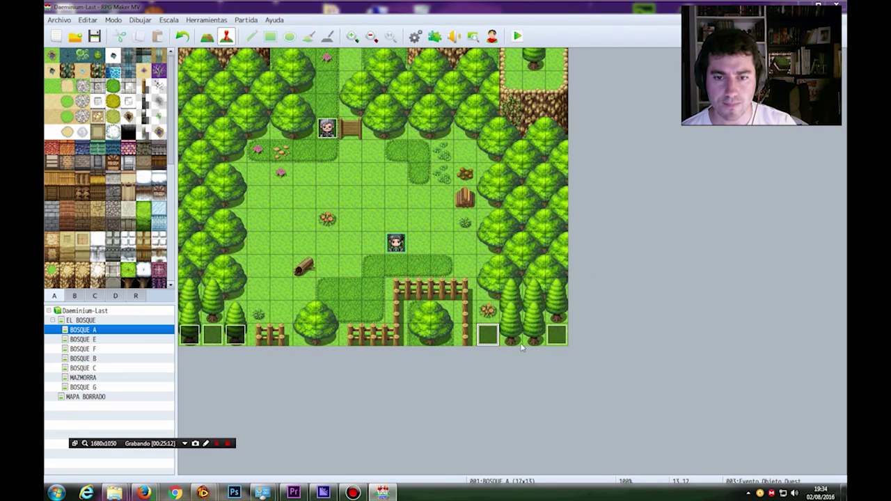
pyautogui.click(510, 148)
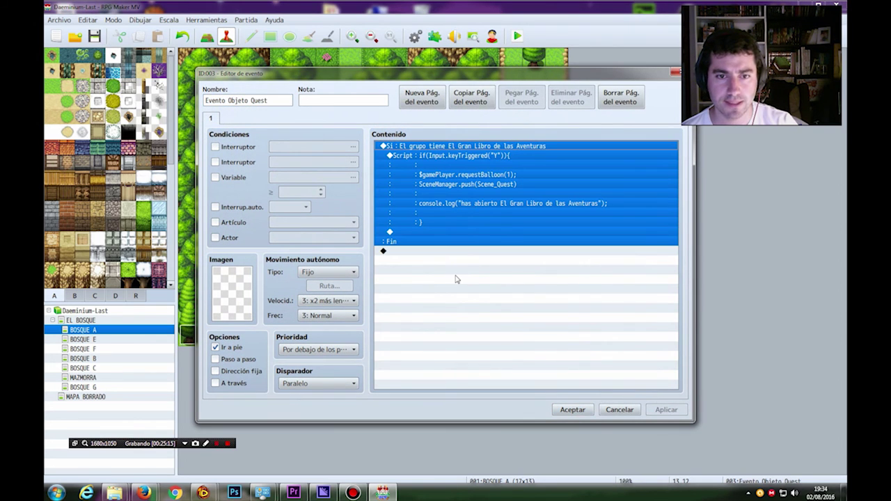
pyautogui.click(431, 271)
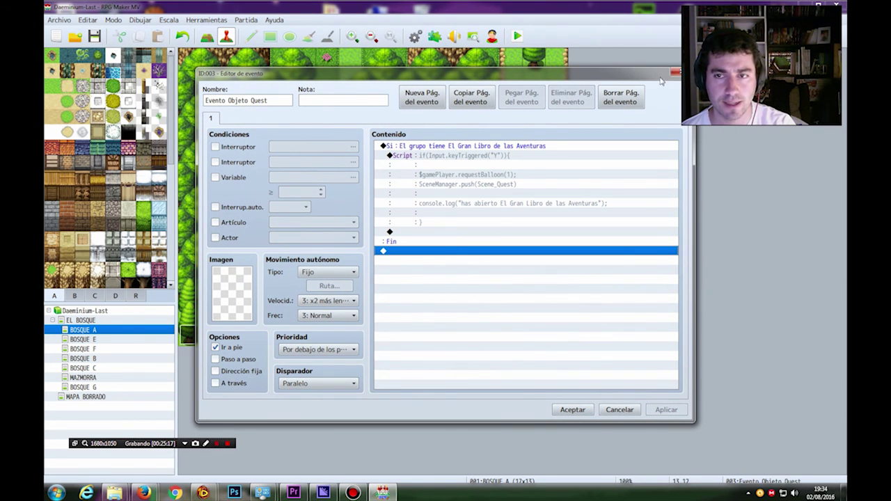
pyautogui.click(676, 72)
# Compare the scripts of EV006 and Evento Objeto Quest, and delete the Evento Objeto Quest event from the map.
pyautogui.rightClick(238, 337)
pyautogui.click(271, 348)
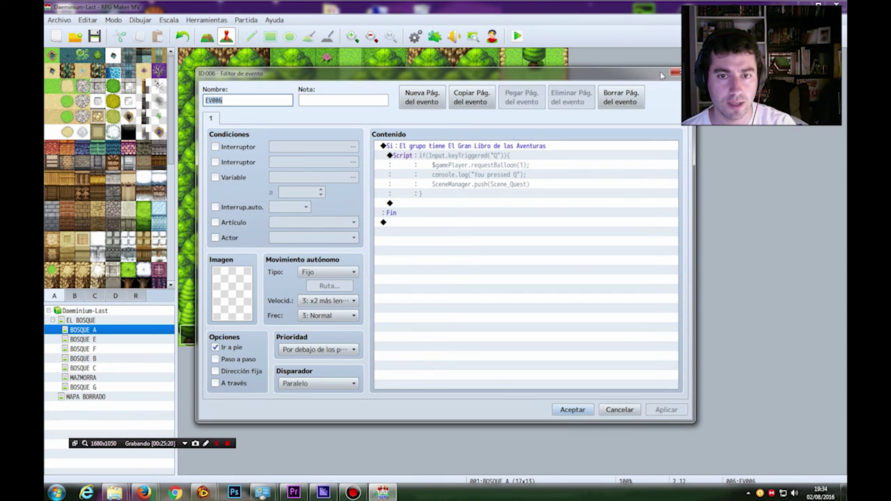
pyautogui.click(676, 73)
pyautogui.click(489, 335)
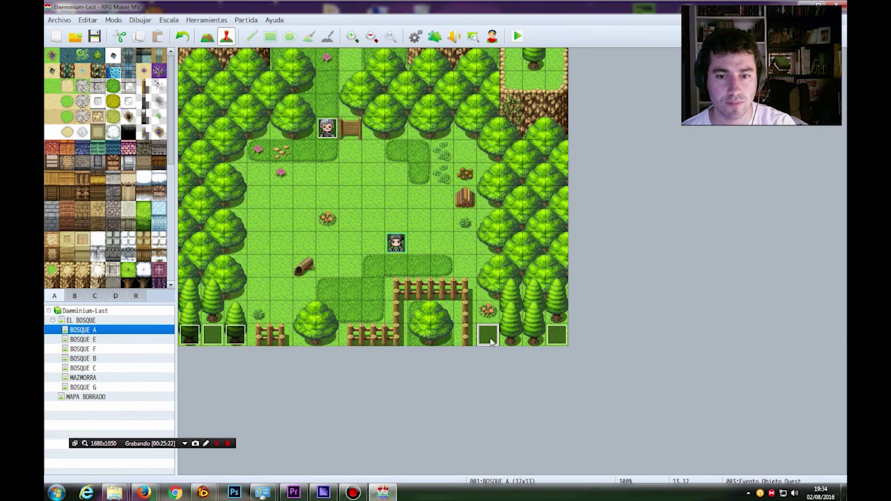
pyautogui.rightClick(488, 336)
pyautogui.click(516, 347)
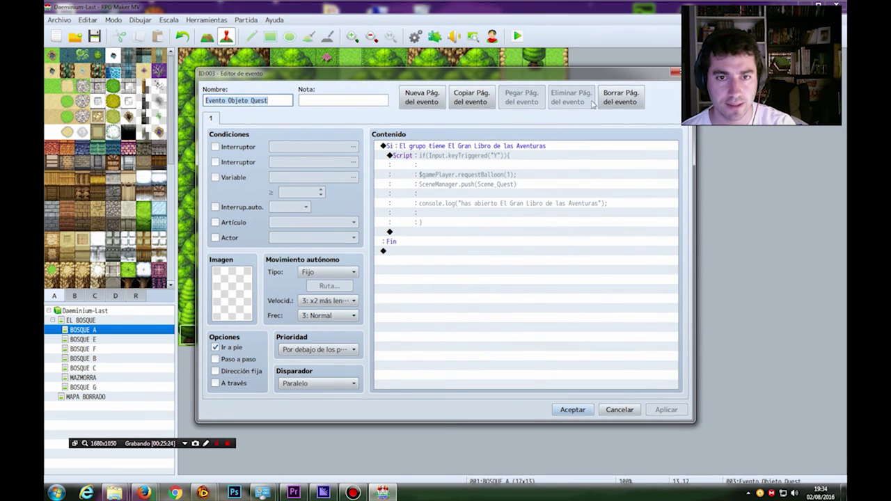
pyautogui.click(676, 73)
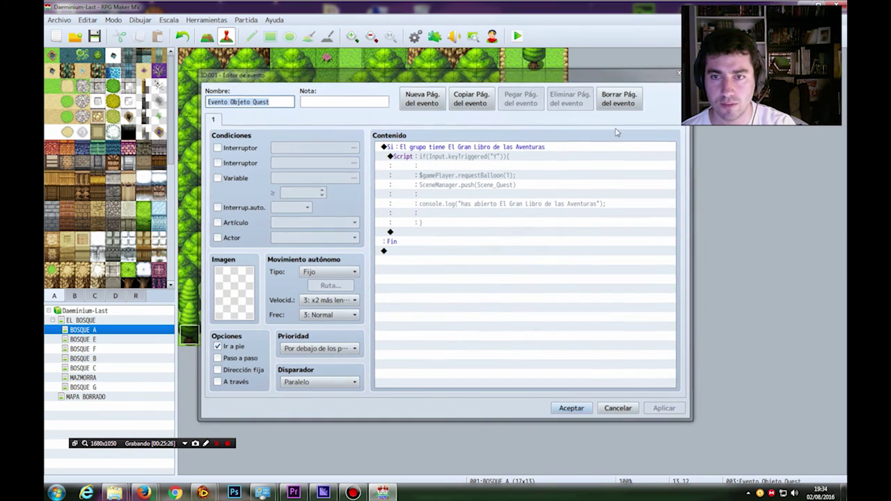
# Check the switch condition on page 1 of the Jairo Misión Nueva event without changing it.
pyautogui.click(208, 340)
pyautogui.rightClick(204, 339)
pyautogui.click(222, 346)
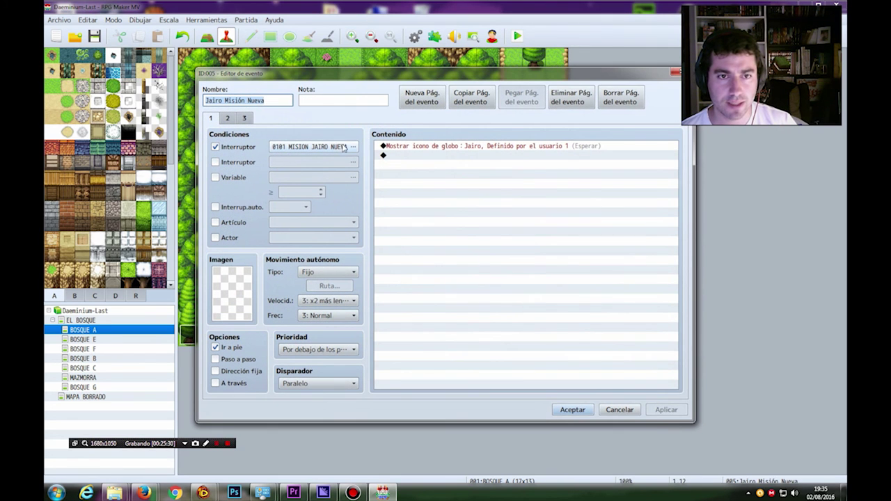
pyautogui.click(354, 146)
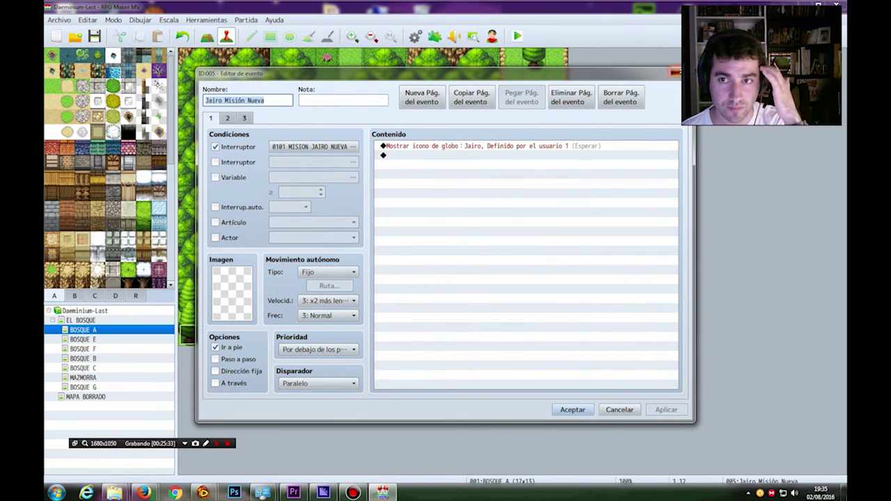
pyautogui.press('Escape')
# Check the commands in the Inicialización event and open the Jairo Misión Nueva event for editing.
pyautogui.rightClick(186, 338)
pyautogui.click(209, 343)
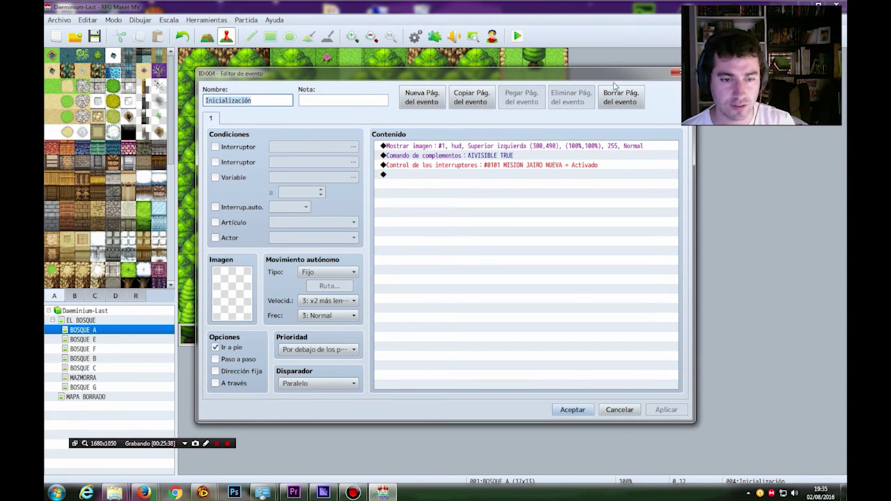
pyautogui.click(619, 410)
pyautogui.rightClick(211, 336)
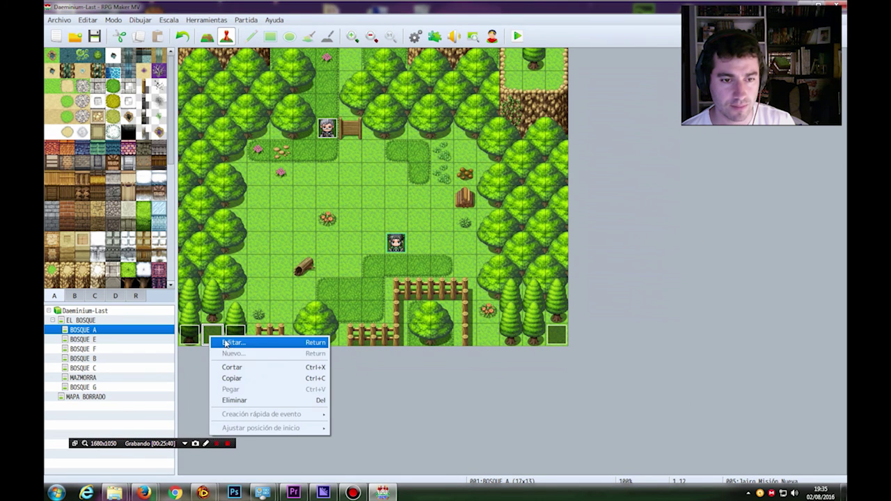
pyautogui.click(225, 343)
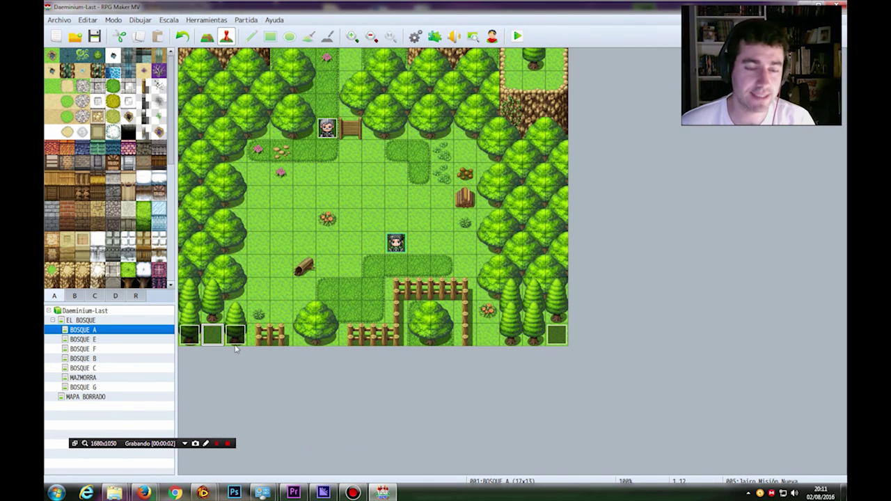
# Review pages 1 to 3 of the Jairo Misión Nueva event and view the trigger options on page 3.
pyautogui.rightClick(214, 334)
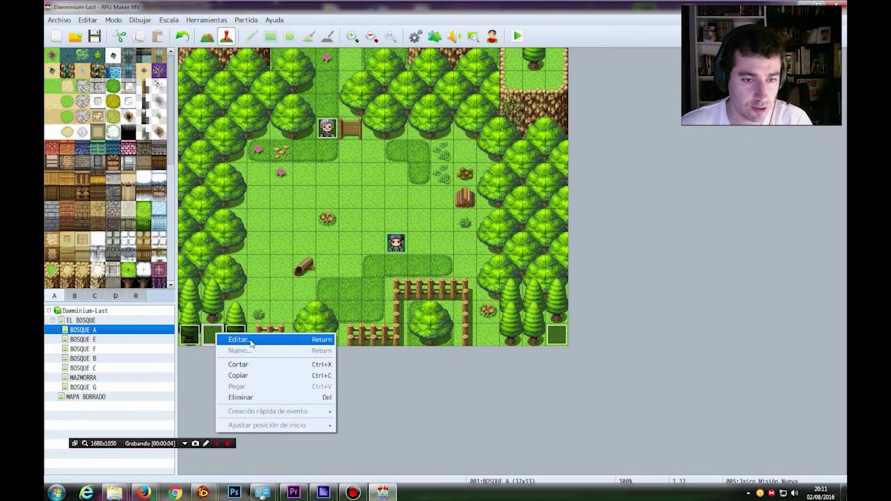
pyautogui.click(233, 340)
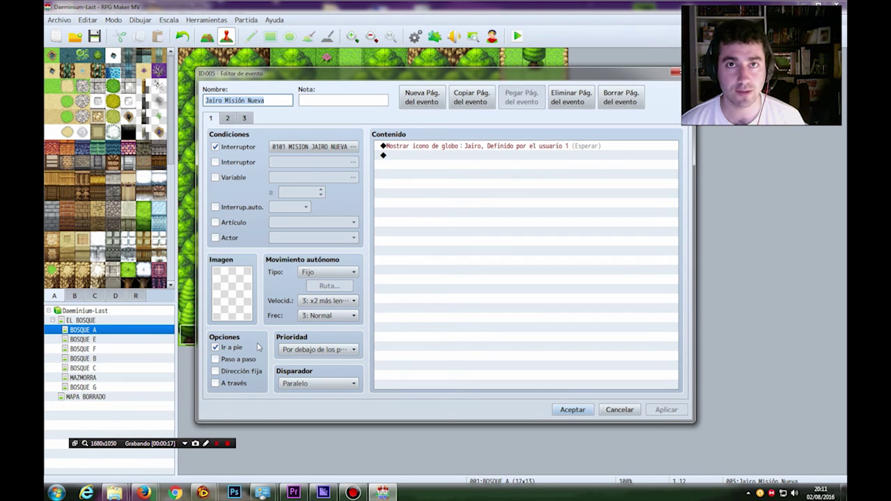
pyautogui.click(231, 119)
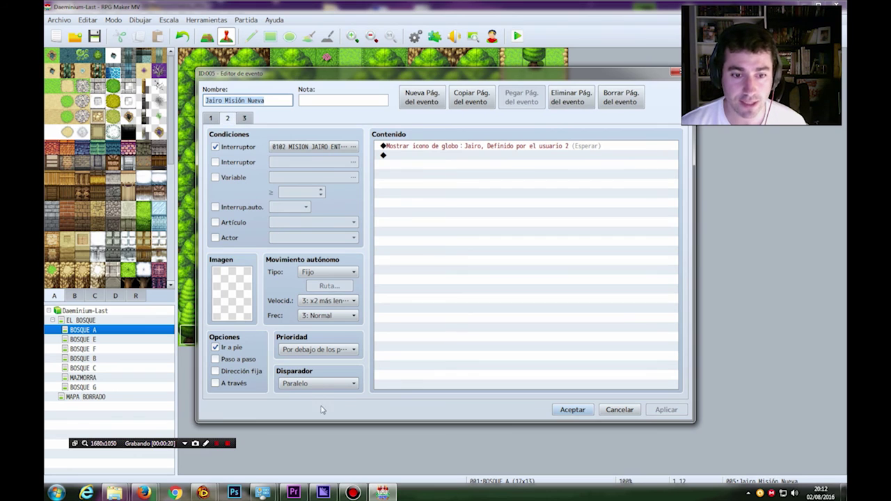
pyautogui.click(247, 120)
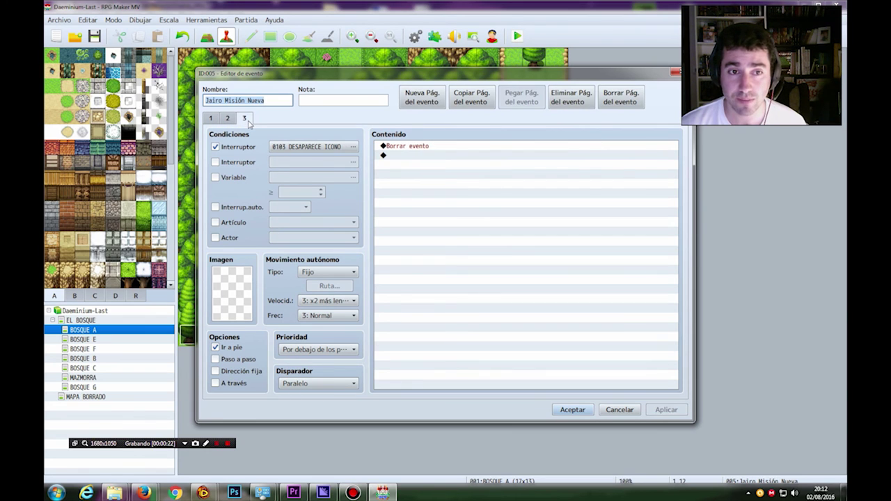
pyautogui.click(324, 383)
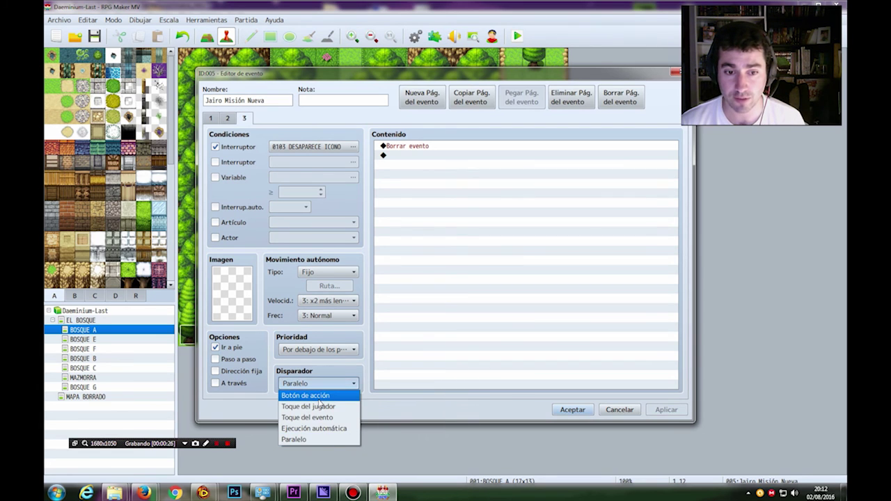
pyautogui.click(411, 382)
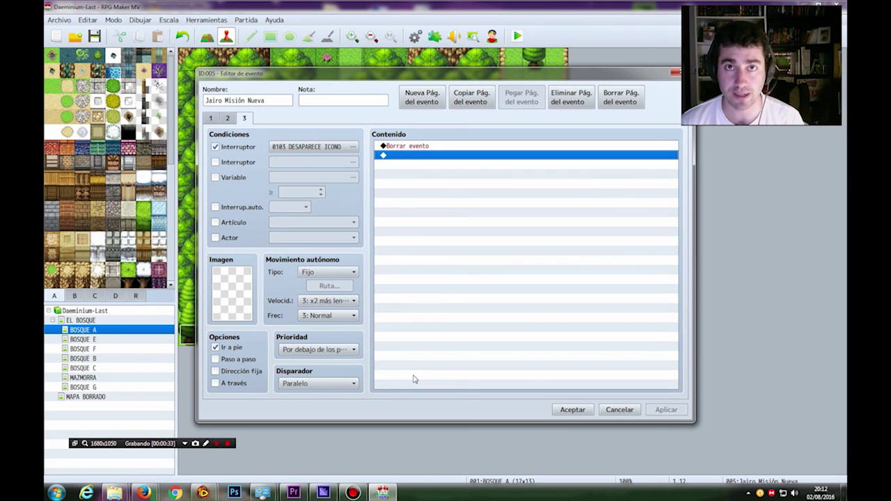
# Compare the page order of Jairo Misión Nueva across its three pages and accept the event.
pyautogui.click(211, 118)
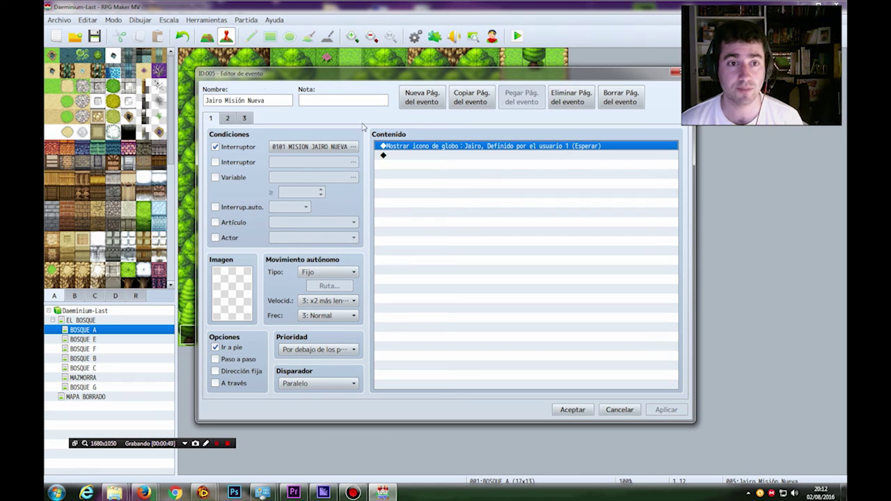
pyautogui.click(246, 119)
pyautogui.click(227, 119)
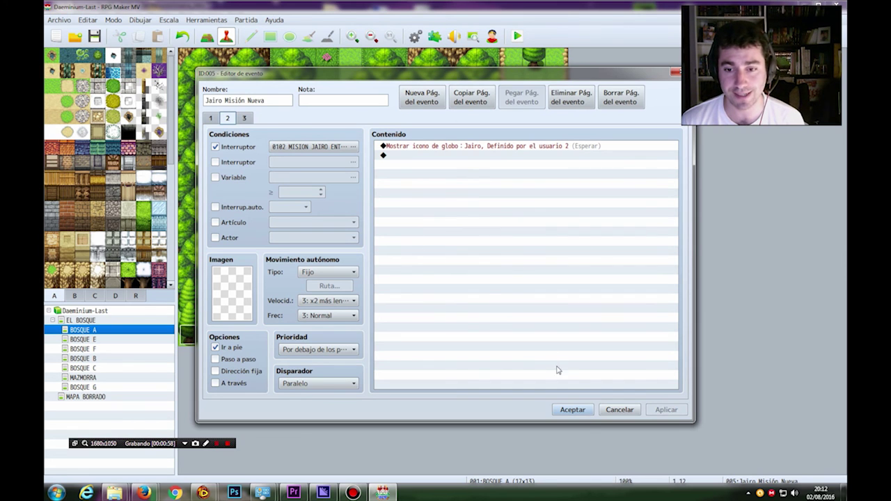
pyautogui.click(571, 410)
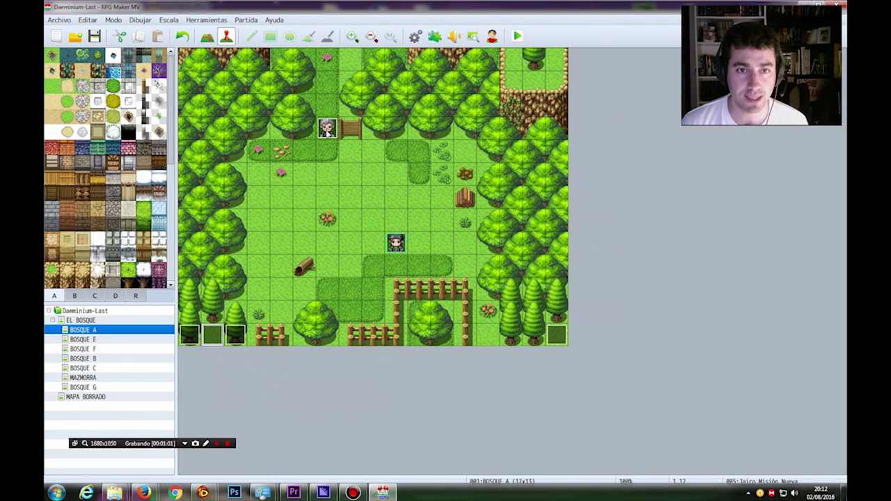
# Reopen Jairo Misión Nueva and examine which switch controls the command on each of its pages.
pyautogui.rightClick(214, 333)
pyautogui.click(235, 338)
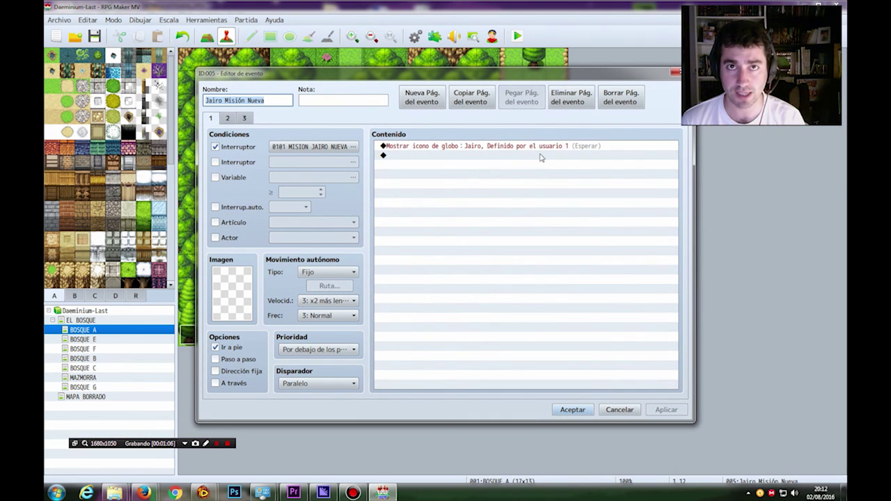
pyautogui.click(227, 120)
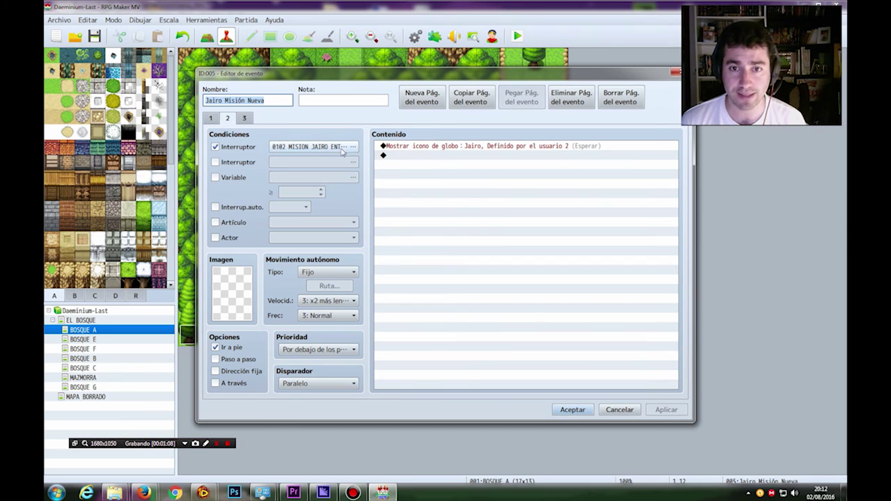
pyautogui.click(244, 118)
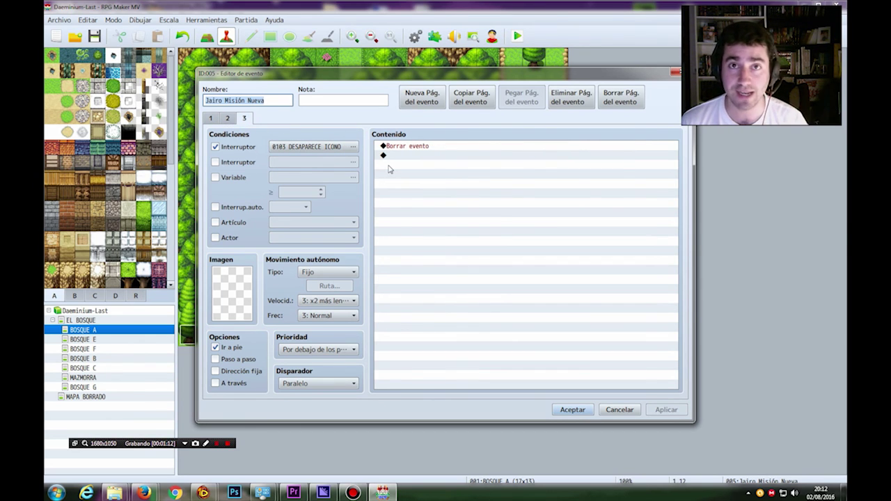
pyautogui.click(627, 409)
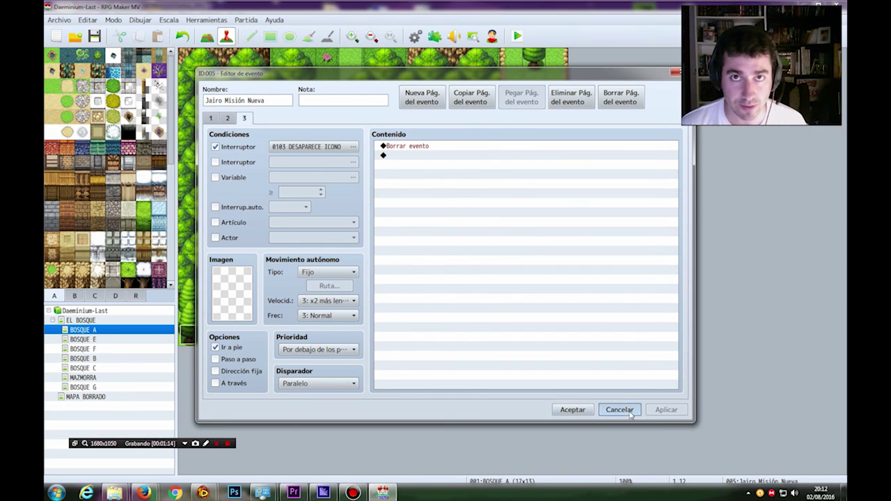
# Examine the switch control commands on pages 1 and 2 of the Jairo event.
pyautogui.click(327, 128)
pyautogui.rightClick(333, 132)
pyautogui.click(360, 136)
pyautogui.scroll(-6, 541, 254)
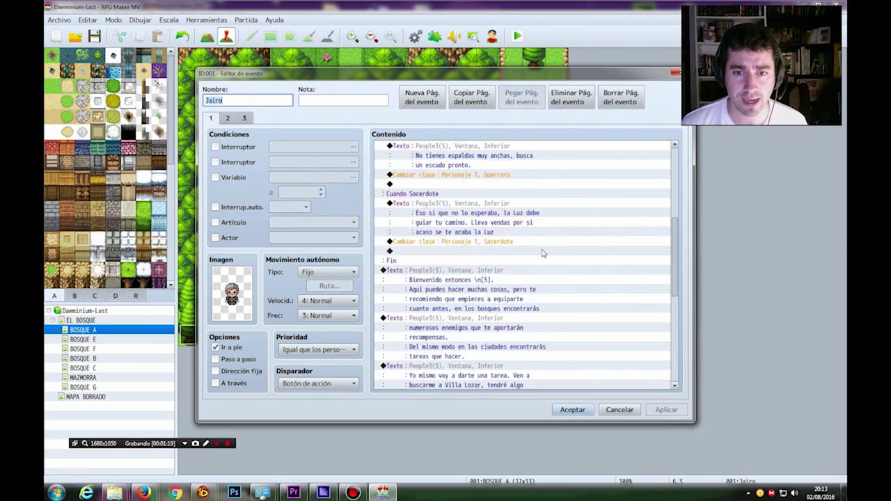
pyautogui.scroll(-8, 542, 255)
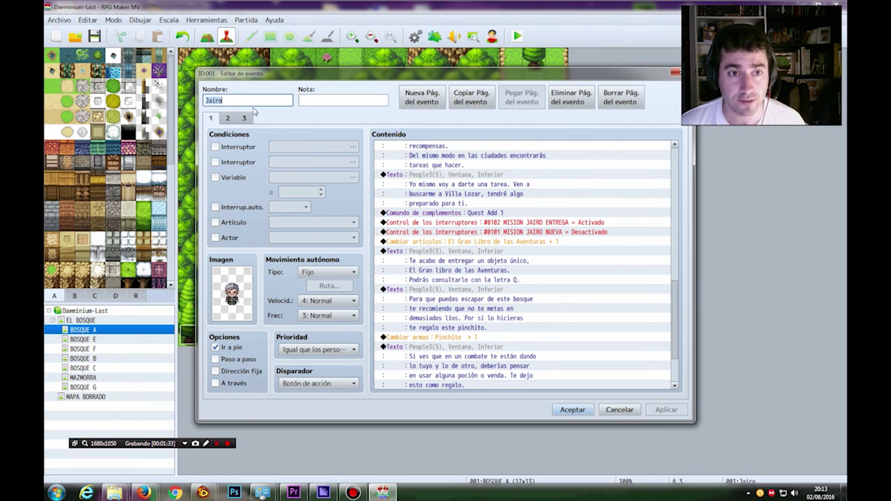
pyautogui.click(228, 118)
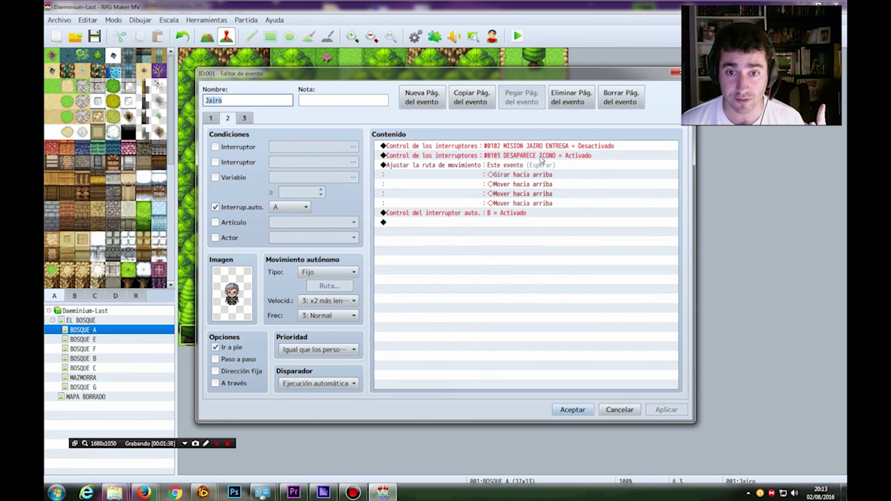
# Accept the Jairo event, save the project changes and start a new game in a playtest.
pyautogui.click(572, 409)
pyautogui.click(517, 36)
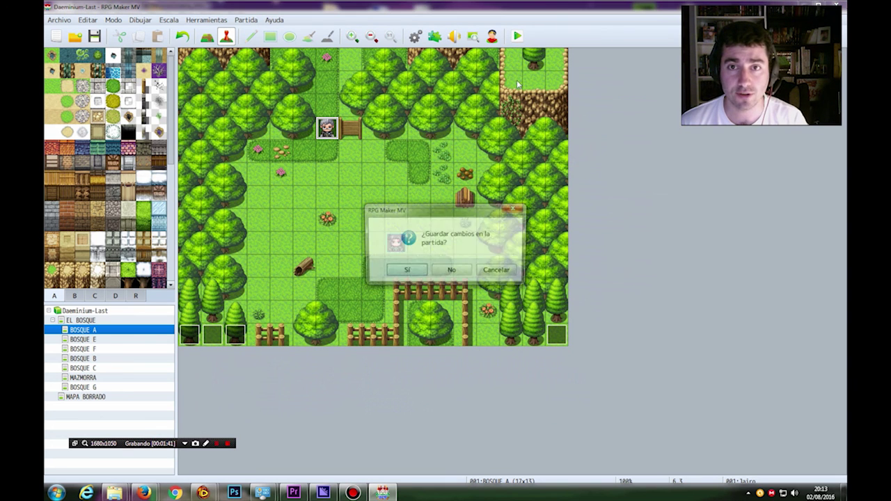
pyautogui.click(409, 270)
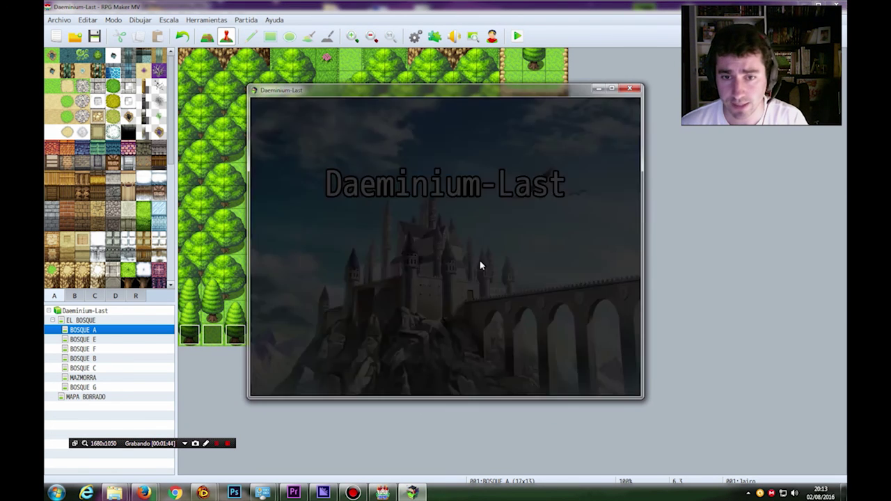
pyautogui.click(432, 303)
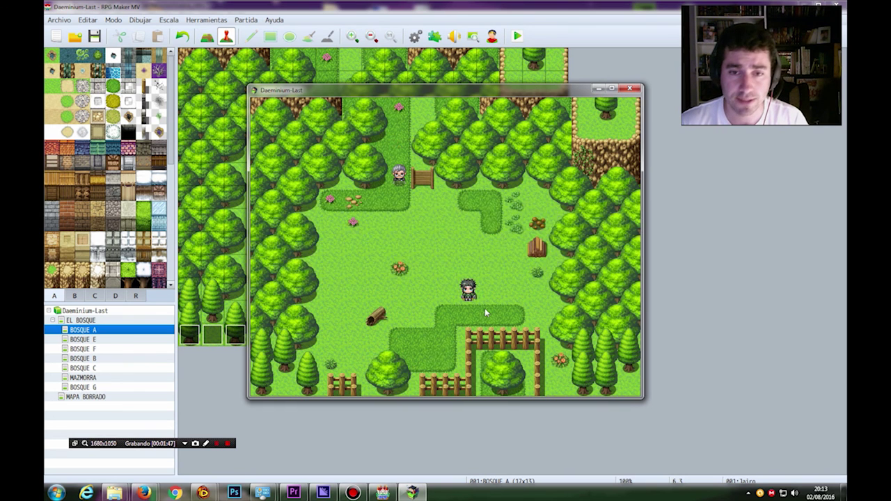
# Dismiss the keyboard controls message and walk the character up to Jairo to start the conversation.
pyautogui.click(411, 236)
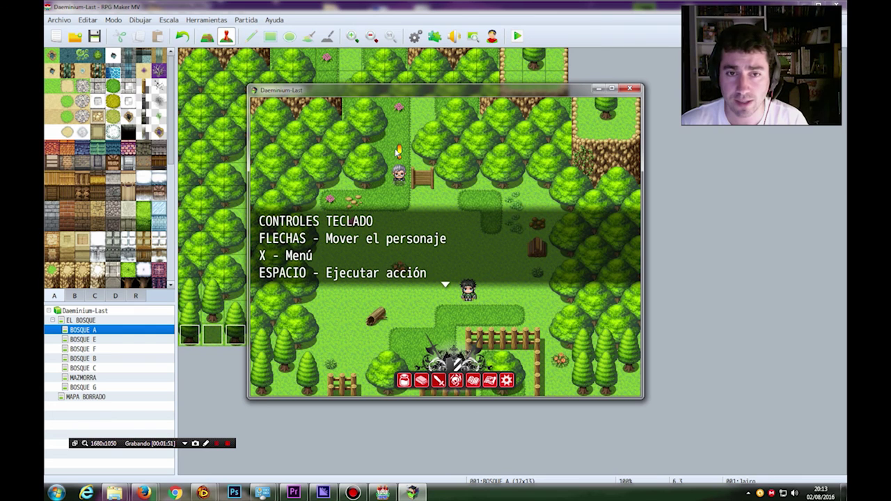
pyautogui.press('space')
pyautogui.click(399, 174)
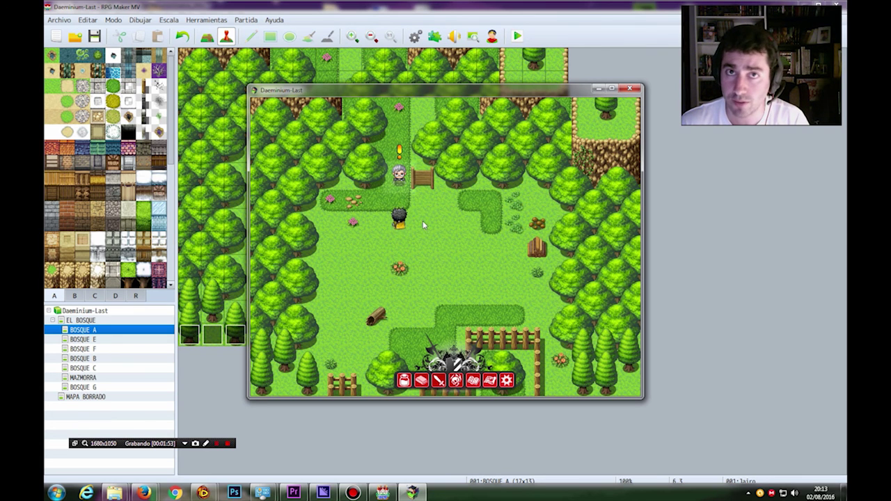
# Go through Jairo's opening dialogue, accepting the default character name Personaje 1 and choosing a character function.
pyautogui.click(500, 334)
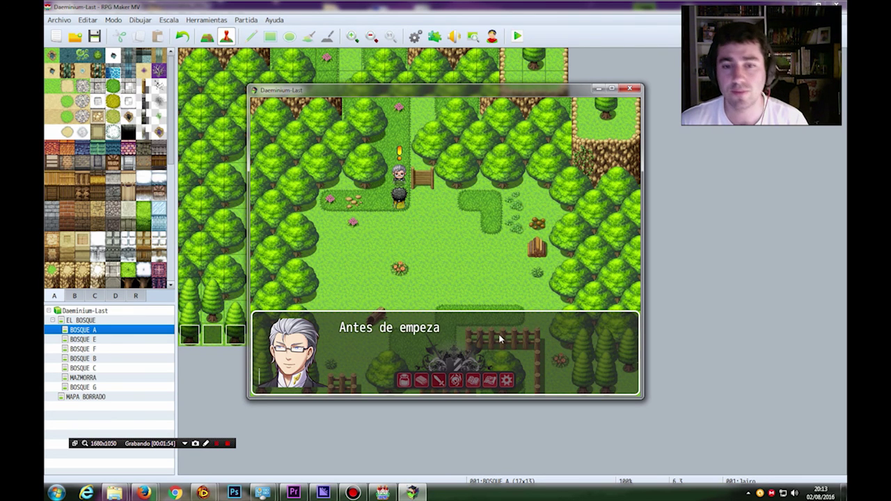
pyautogui.click(480, 336)
pyautogui.click(464, 337)
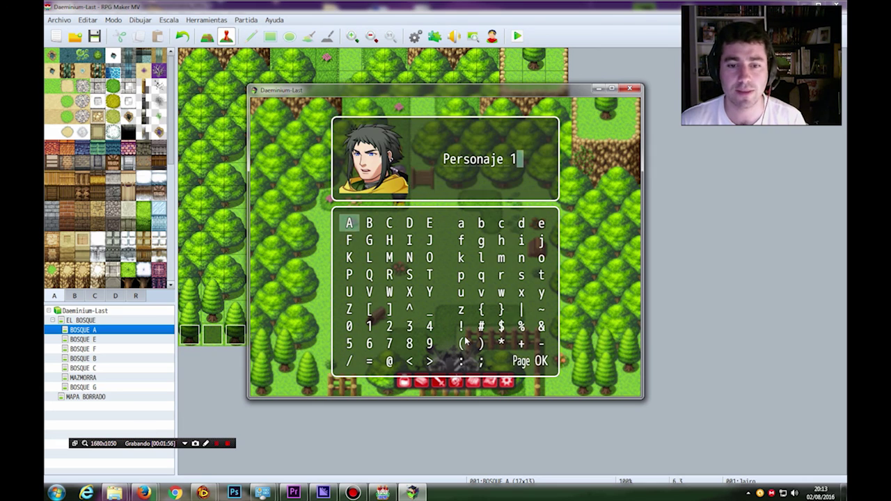
pyautogui.click(542, 360)
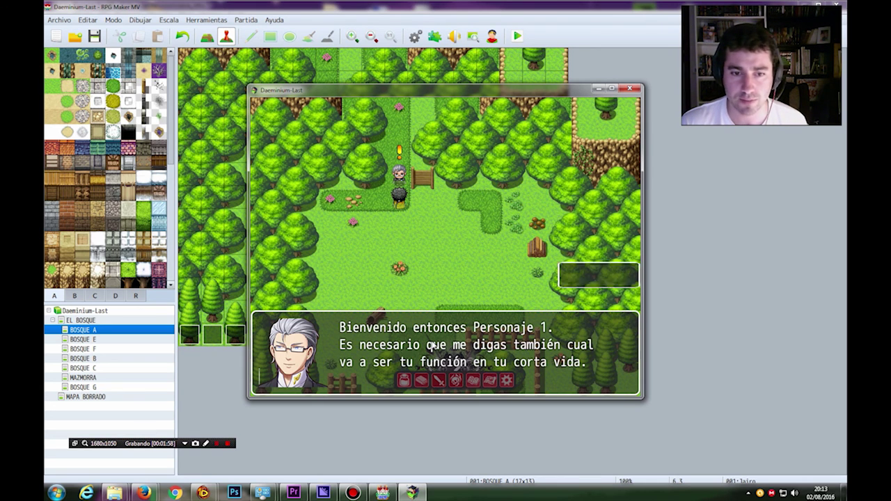
pyautogui.doubleClick(576, 284)
pyautogui.click(429, 338)
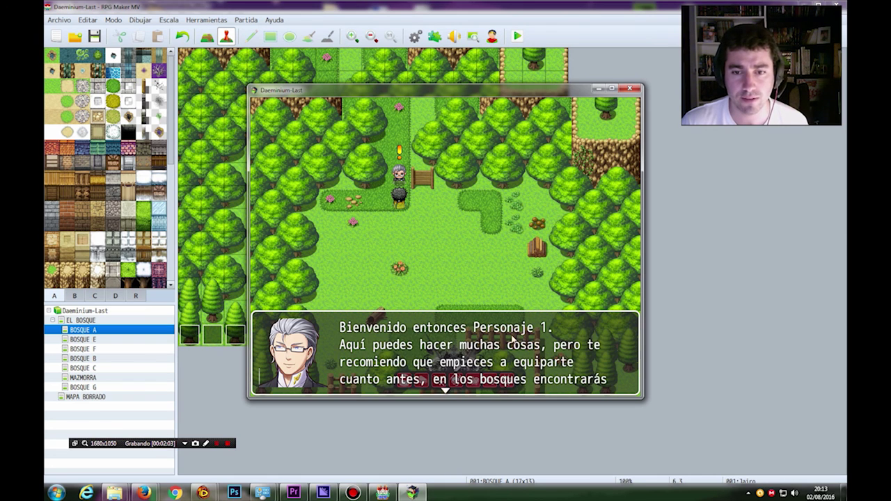
# Continue Jairo's dialogue up to the handover of El Gran libro de las Aventuras, checking the balloon icon above him.
pyautogui.click(474, 336)
pyautogui.click(474, 335)
pyautogui.click(474, 336)
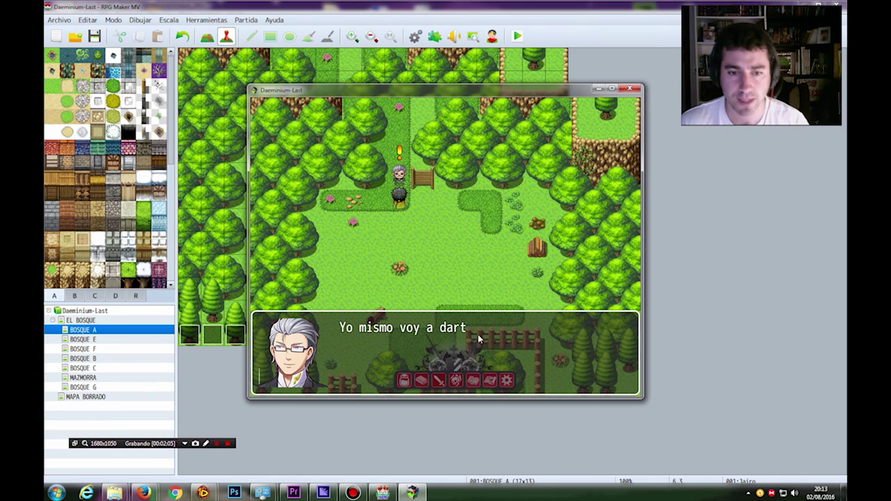
pyautogui.click(445, 337)
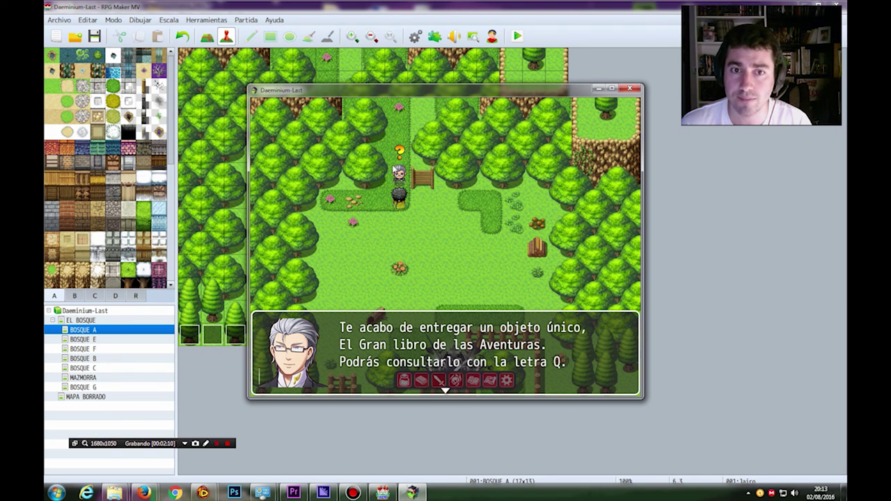
# Go through Jairo's remaining gift messages until the conversation ends, checking the icon as he leaves.
pyautogui.click(428, 337)
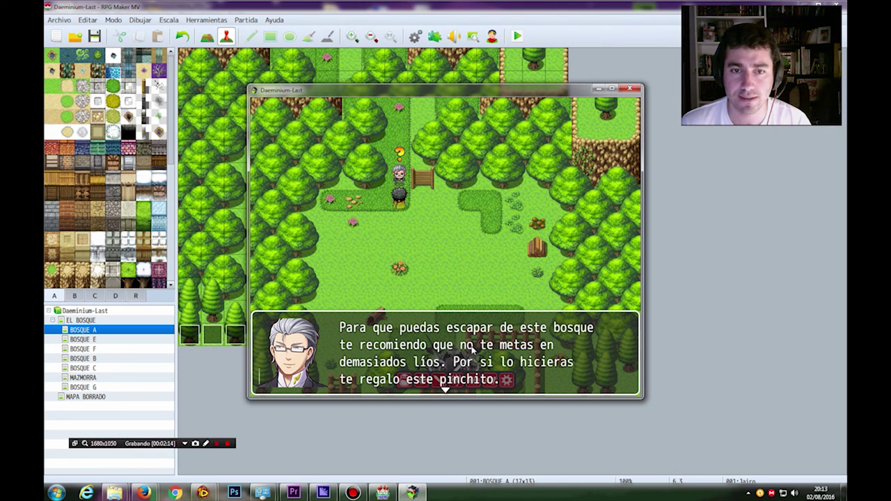
pyautogui.click(470, 345)
pyautogui.click(458, 341)
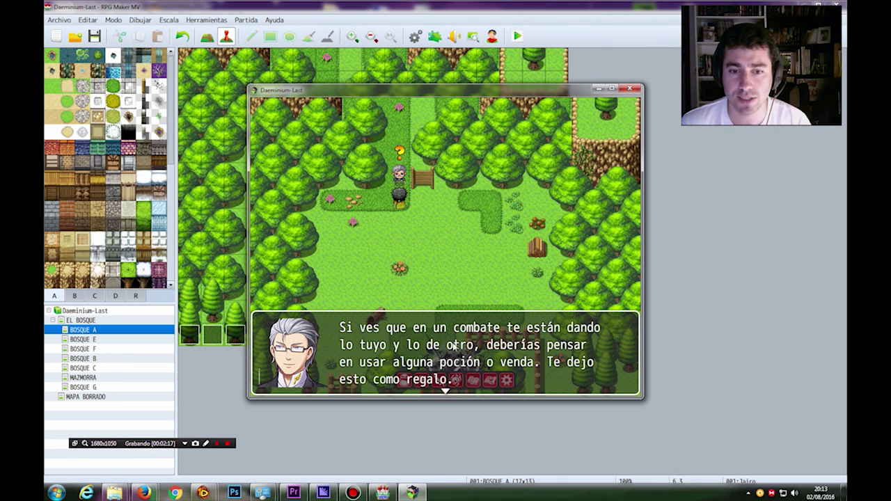
pyautogui.click(460, 346)
pyautogui.click(462, 351)
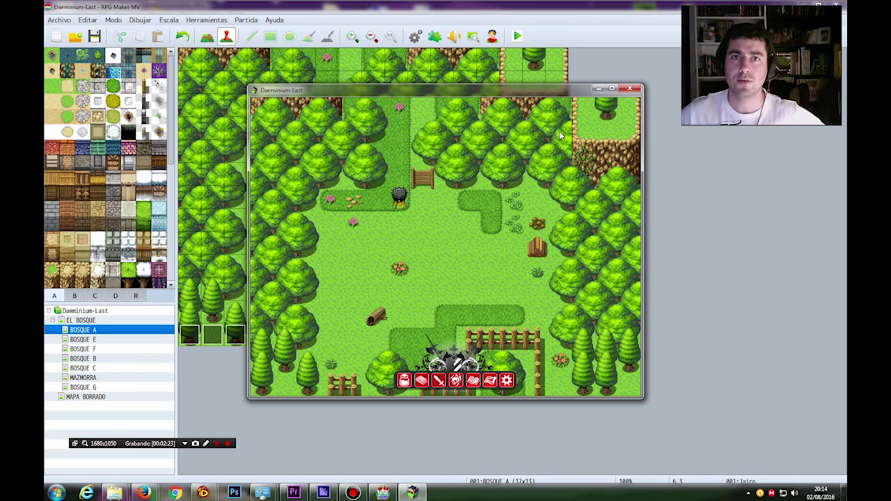
# Walk the character around the clearing to check the spot where Jairo stood for a leftover icon.
pyautogui.click(469, 224)
pyautogui.click(481, 271)
pyautogui.click(398, 223)
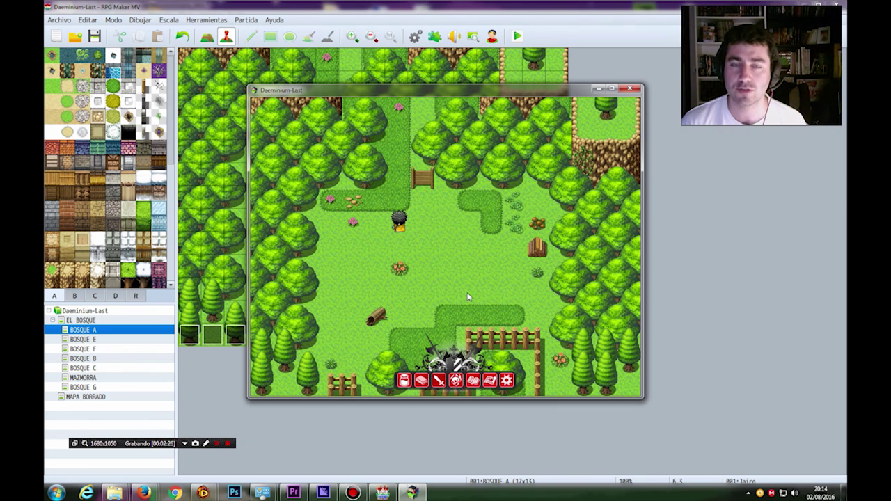